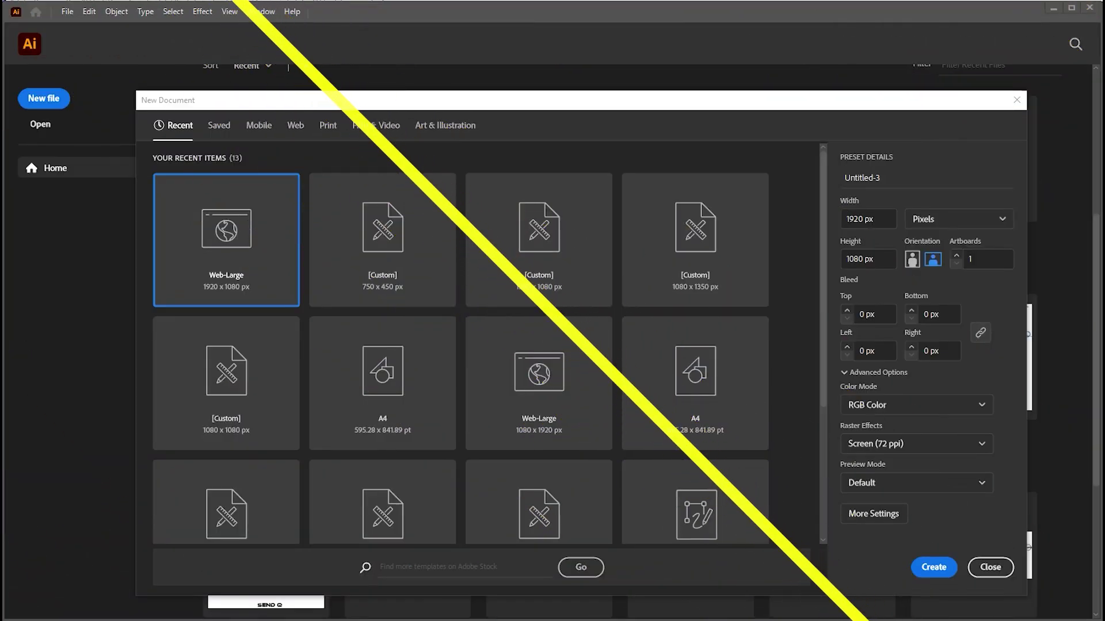
Create a new 1920 x 1080 px document in RGB color mode.
click(883, 220)
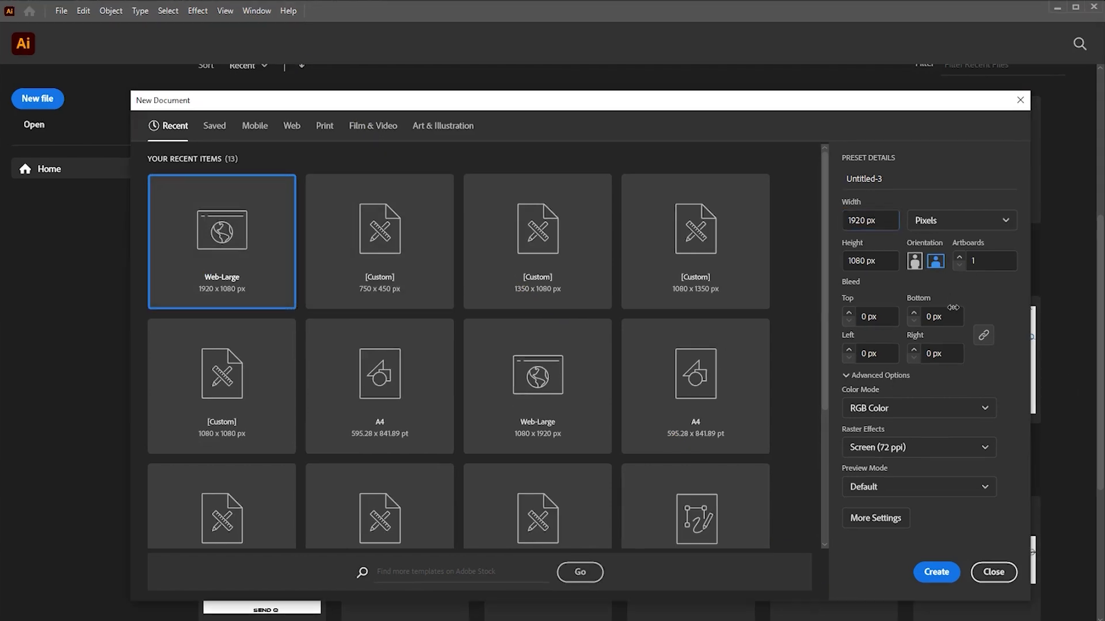
click(943, 577)
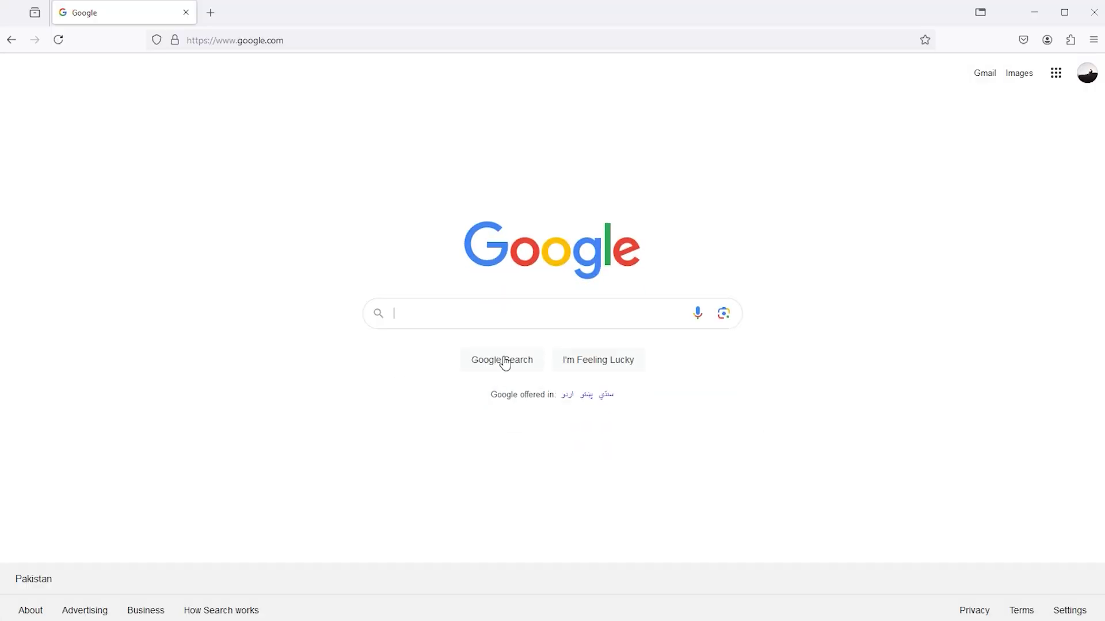
Search Google for "whale silhouette" and show the image results.
text(whal)
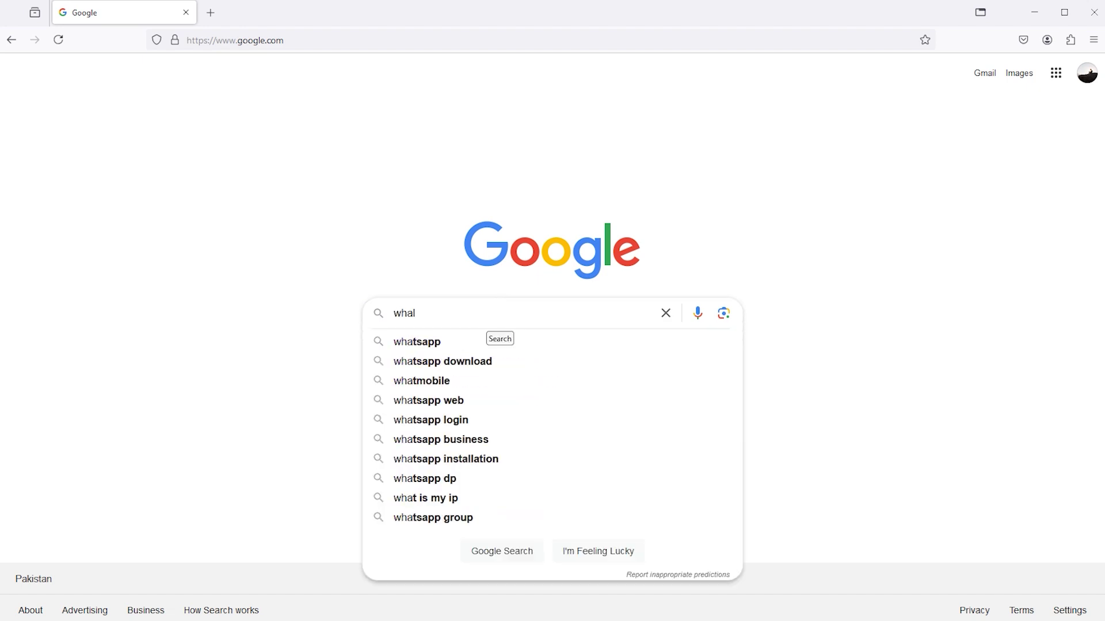
text(e silhout)
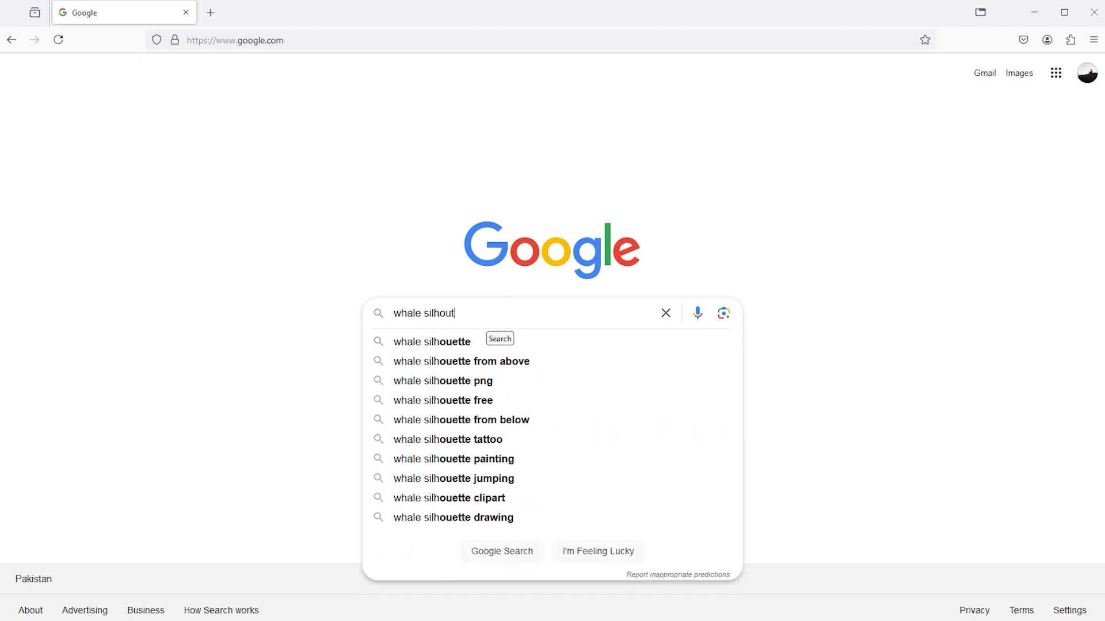
text(te)
key(Down)
key(Return)
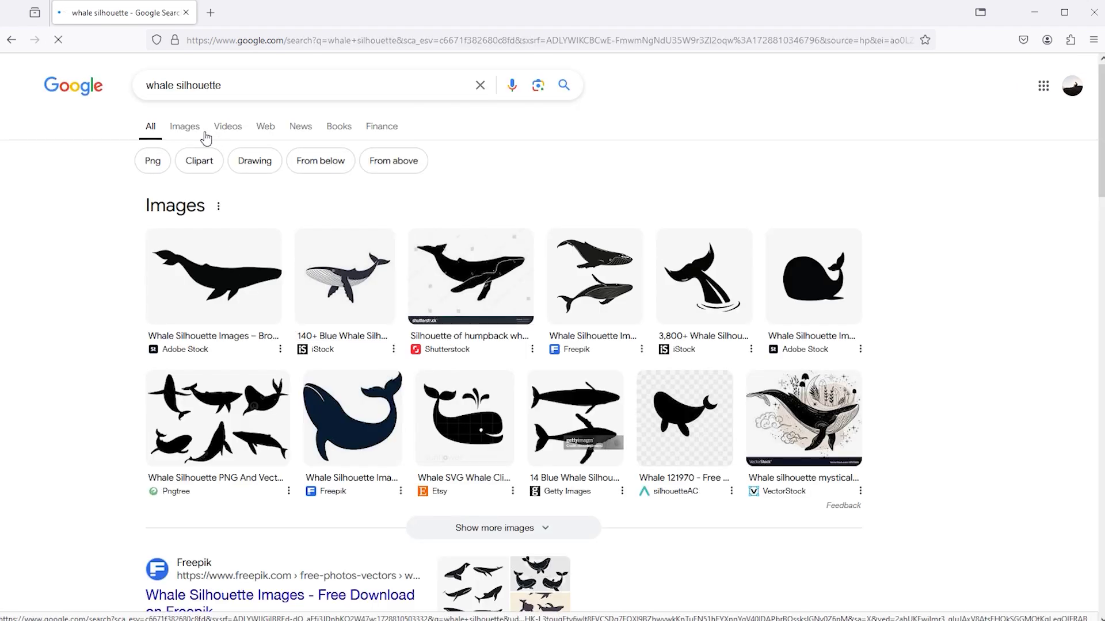
click(192, 133)
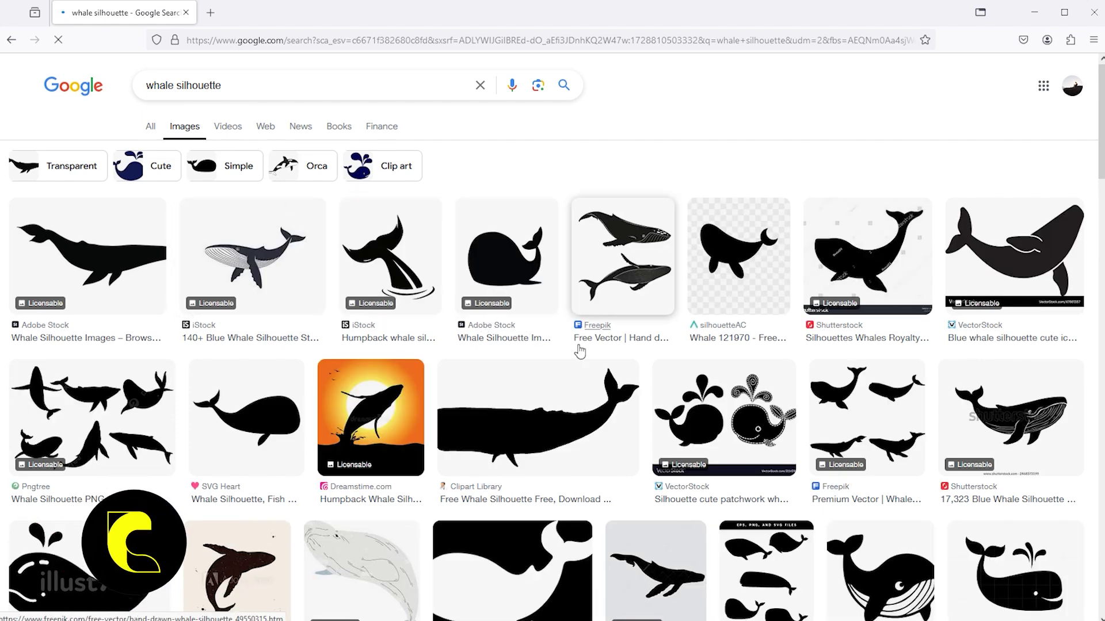
Copy the Shutterstock whale silhouette with the raised tail and paste it into the Illustrator document.
click(887, 271)
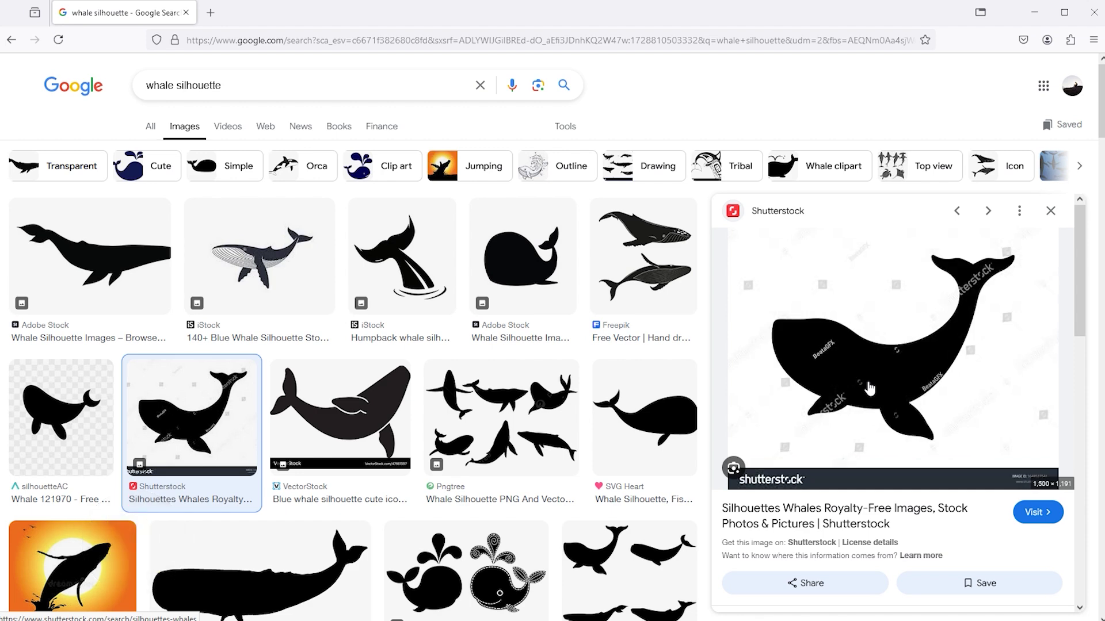
right_click(815, 270)
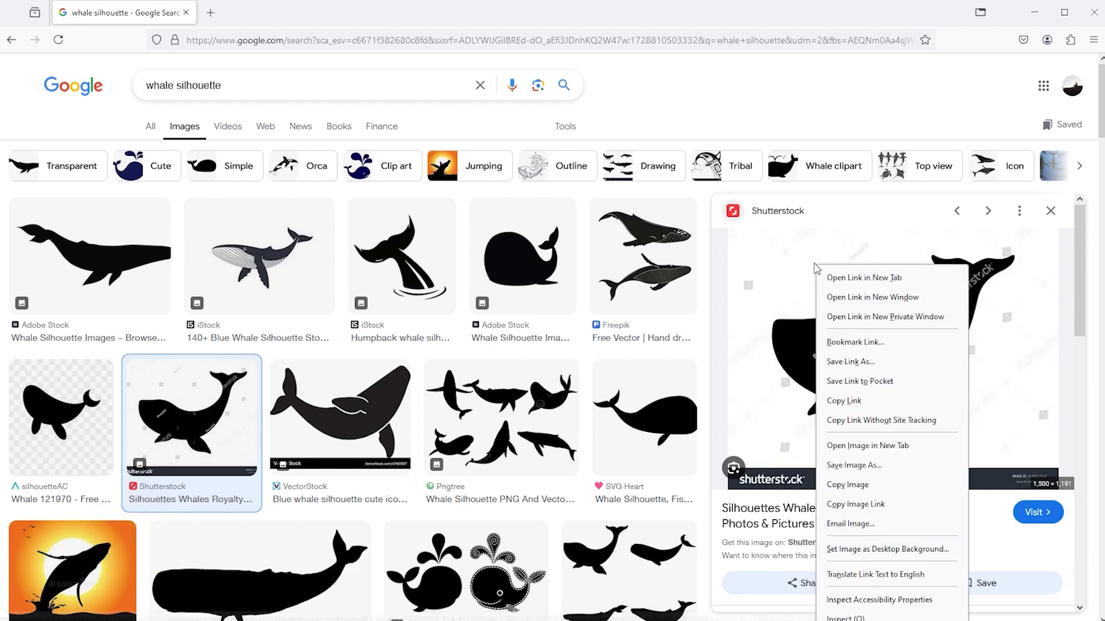
click(855, 488)
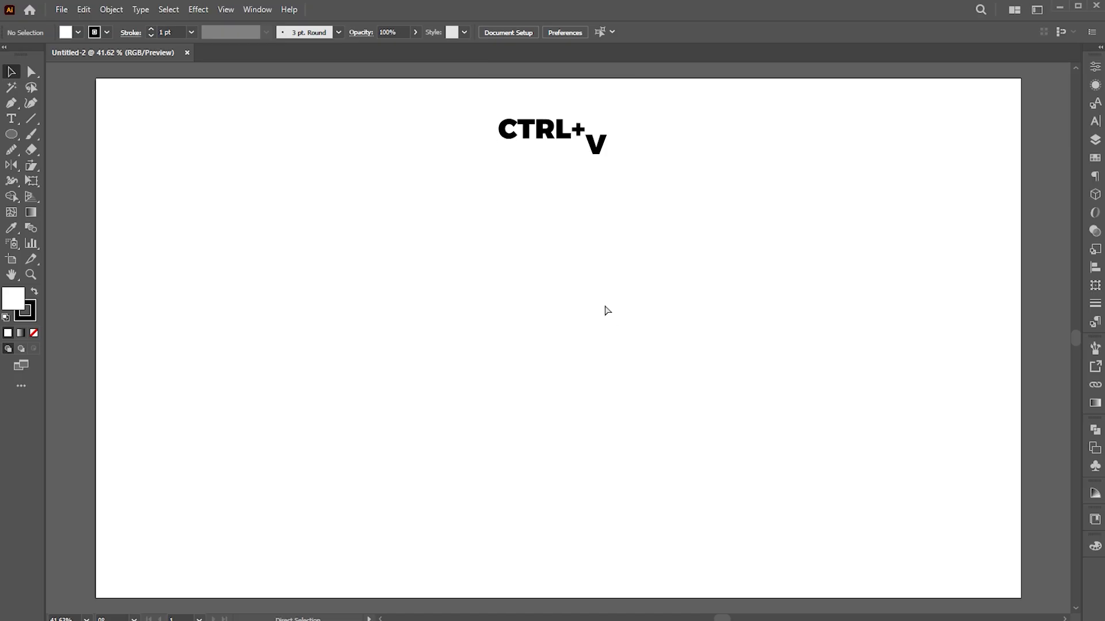
key(ctrl+v)
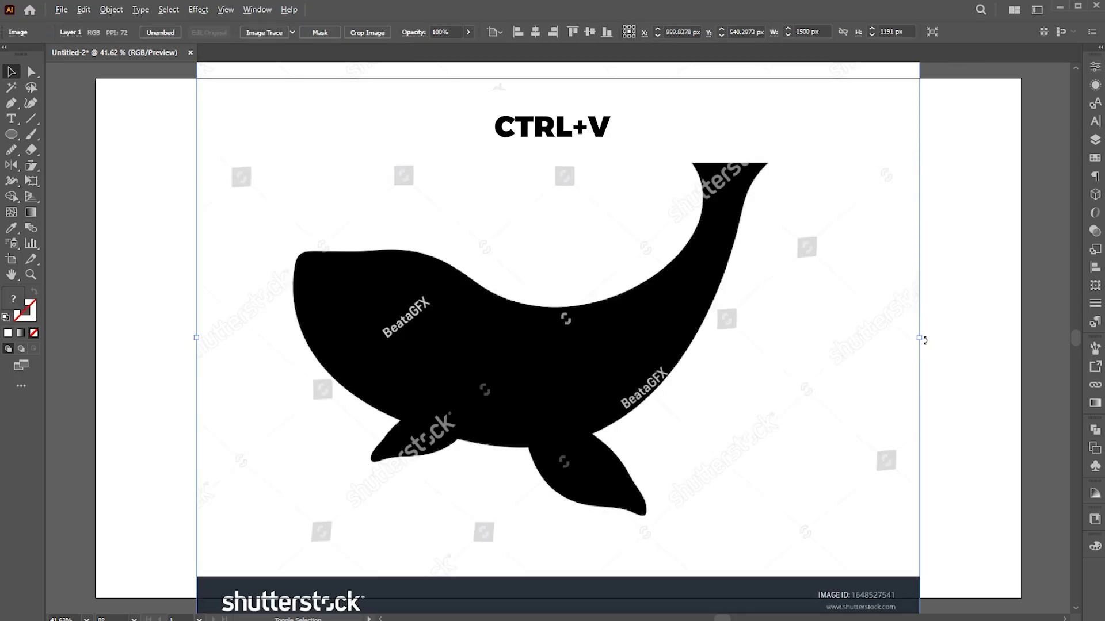
Scale the pasted whale image down to about 1309 x 1040 px and lock it in place.
drag(919, 338, 870, 351)
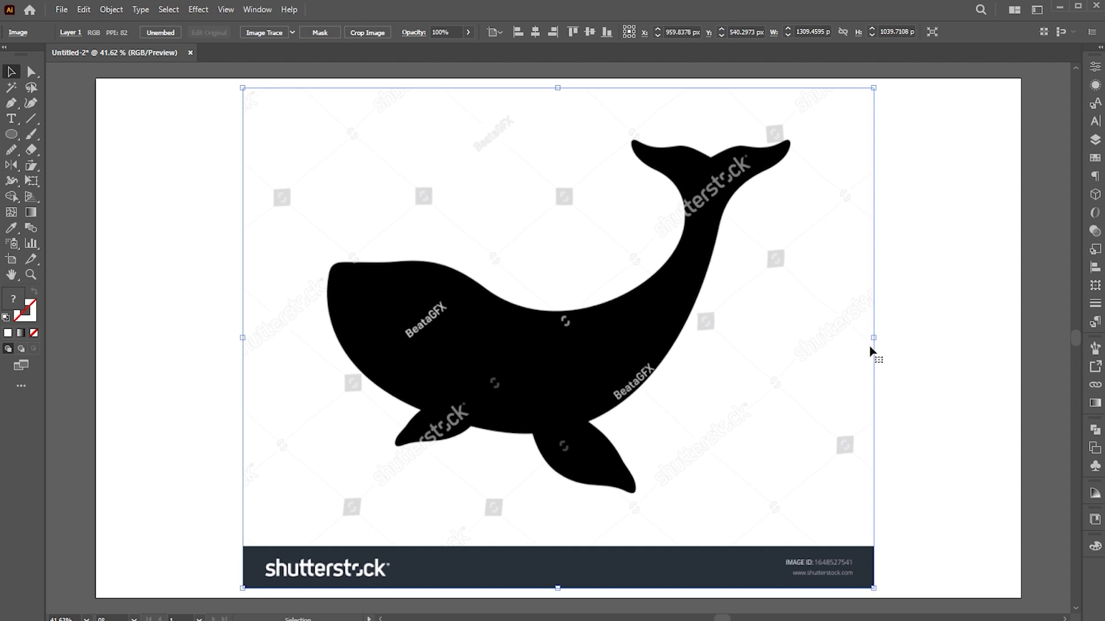
click(111, 10)
mouse_move(141, 118)
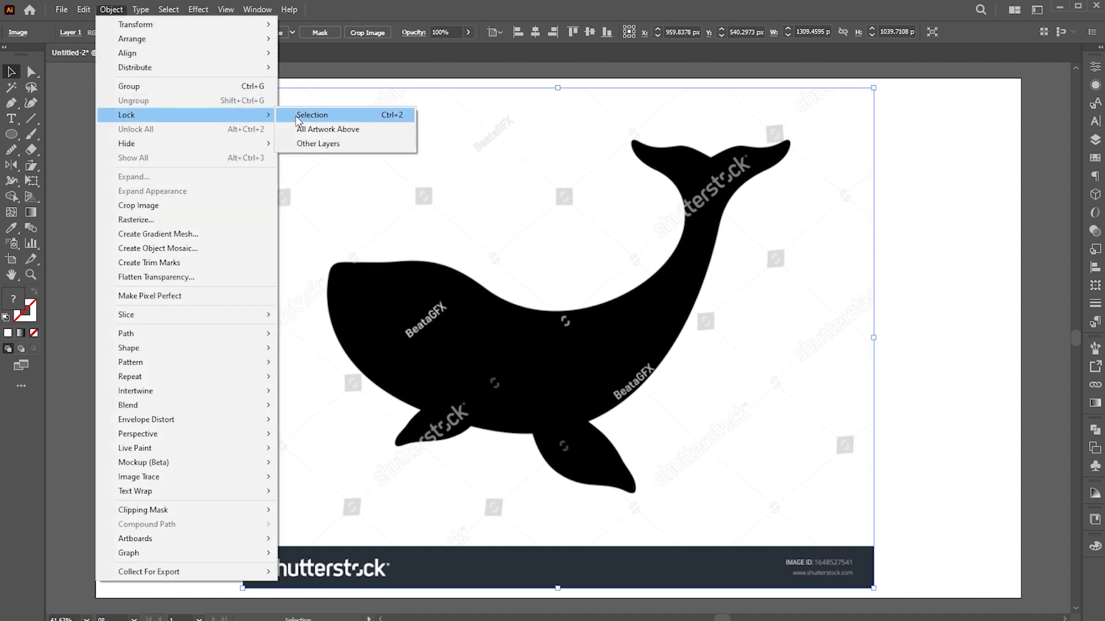
click(312, 115)
Set the drawing colors to no fill and a red ff0000 stroke.
key(z)
drag(403, 308, 458, 314)
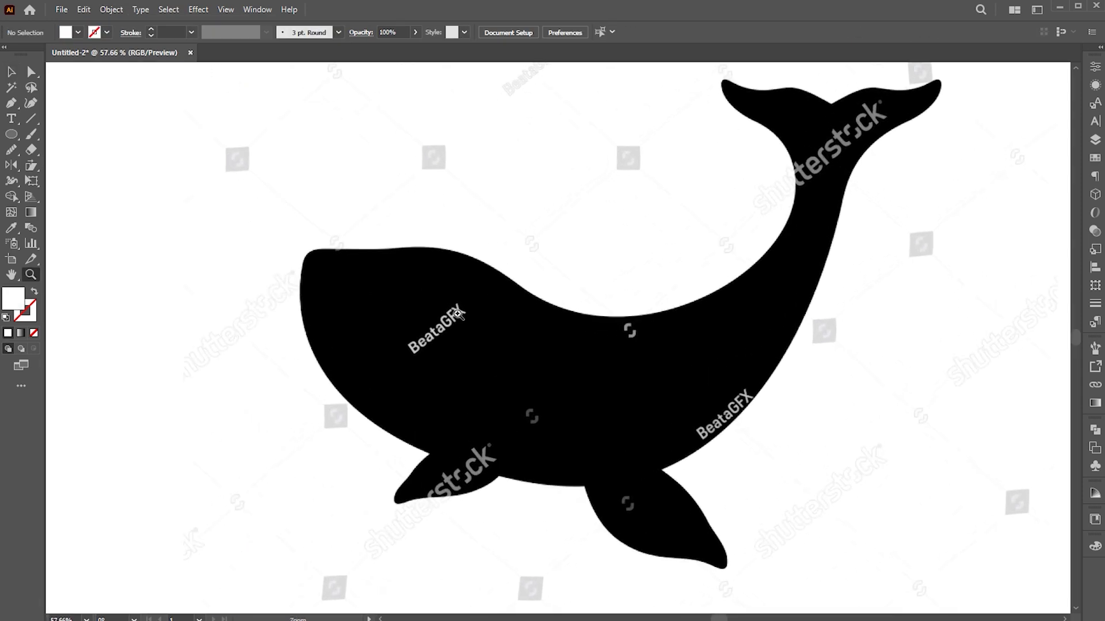
click(35, 292)
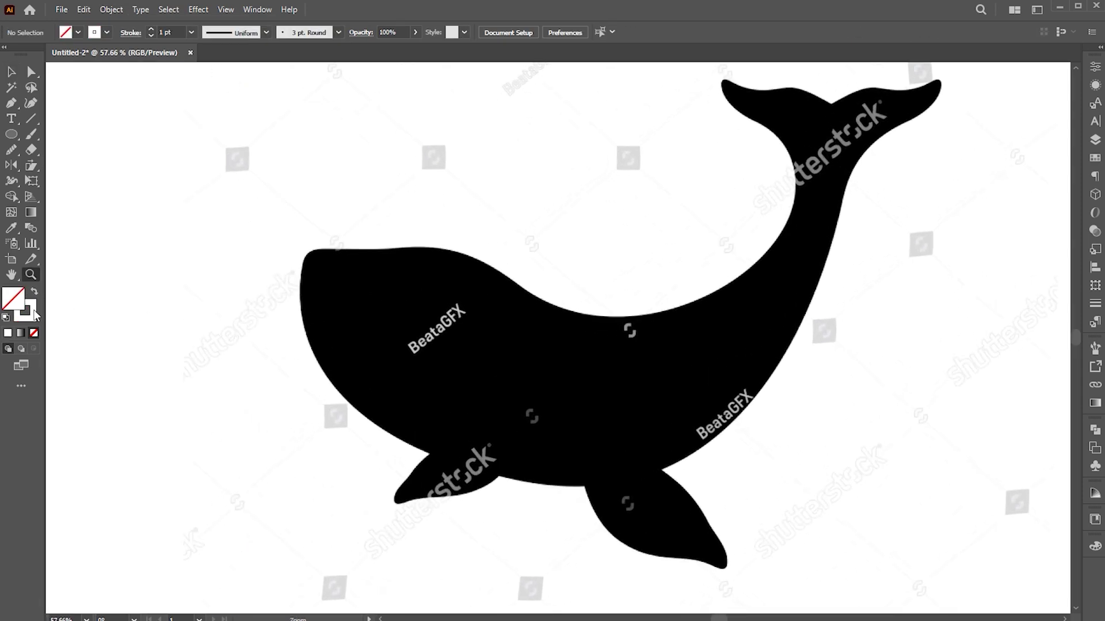
double_click(25, 310)
drag(1022, 122, 1023, 78)
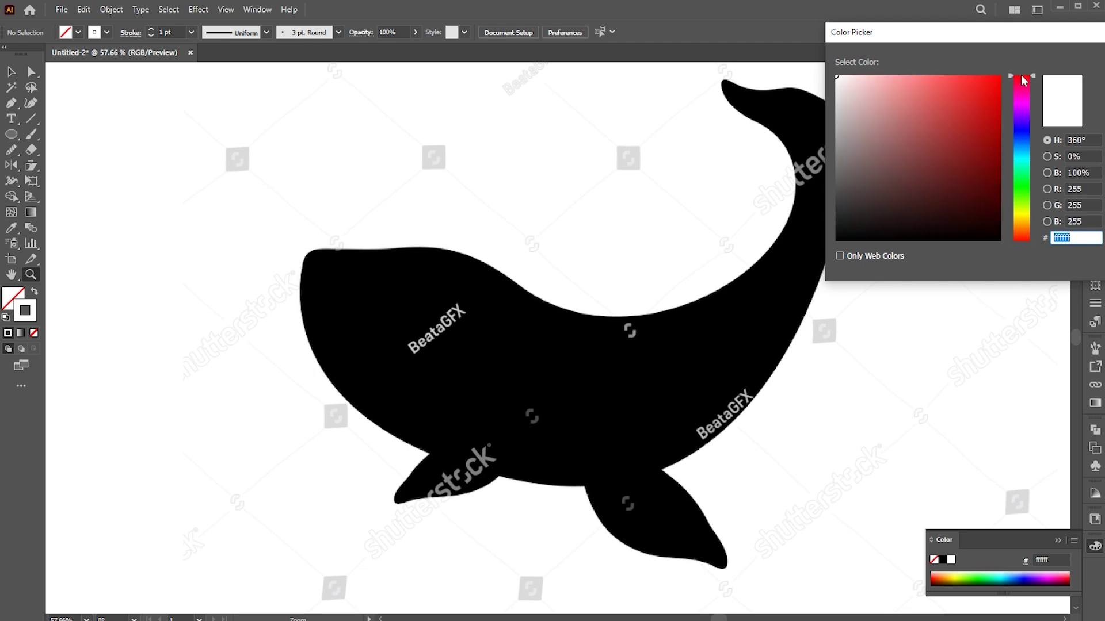
drag(986, 29, 777, 19)
drag(782, 75, 795, 51)
click(921, 75)
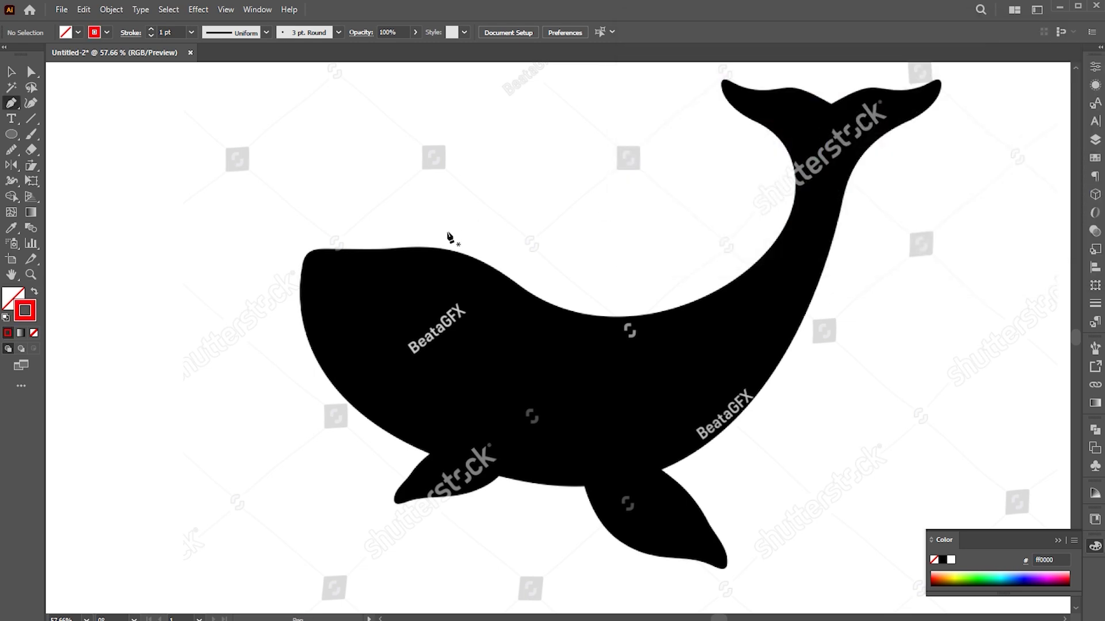
Trace the whale with the Pen tool from the top of the head along the back and around both tail flukes.
click(415, 248)
drag(528, 292, 592, 343)
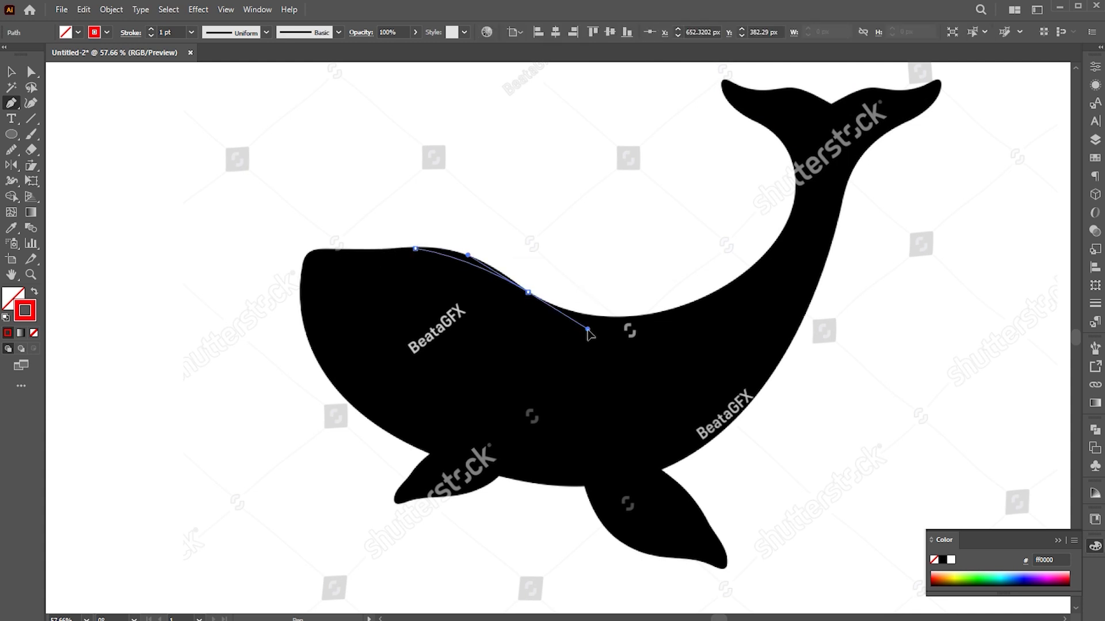
drag(764, 254, 716, 109)
click(726, 82)
click(831, 105)
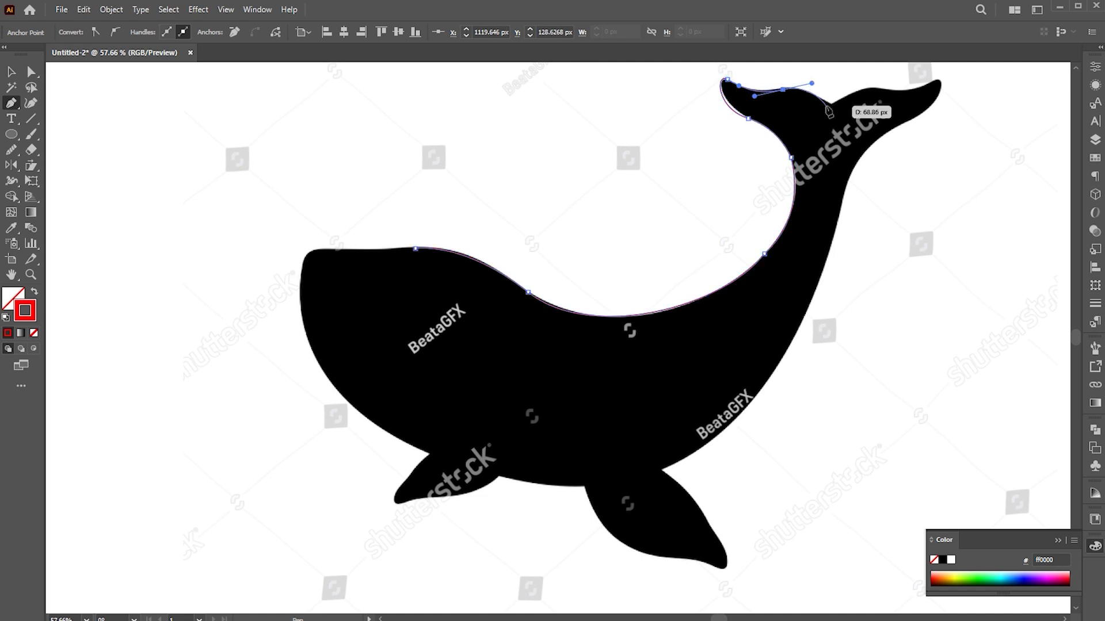
drag(896, 90, 875, 171)
drag(836, 258, 823, 321)
Continue the Pen path down the underside of the tail and around the large flipper to the belly.
key(space)
drag(771, 343, 826, 169)
drag(715, 326, 822, 283)
click(716, 328)
drag(716, 327, 693, 398)
drag(669, 340, 540, 340)
click(668, 340)
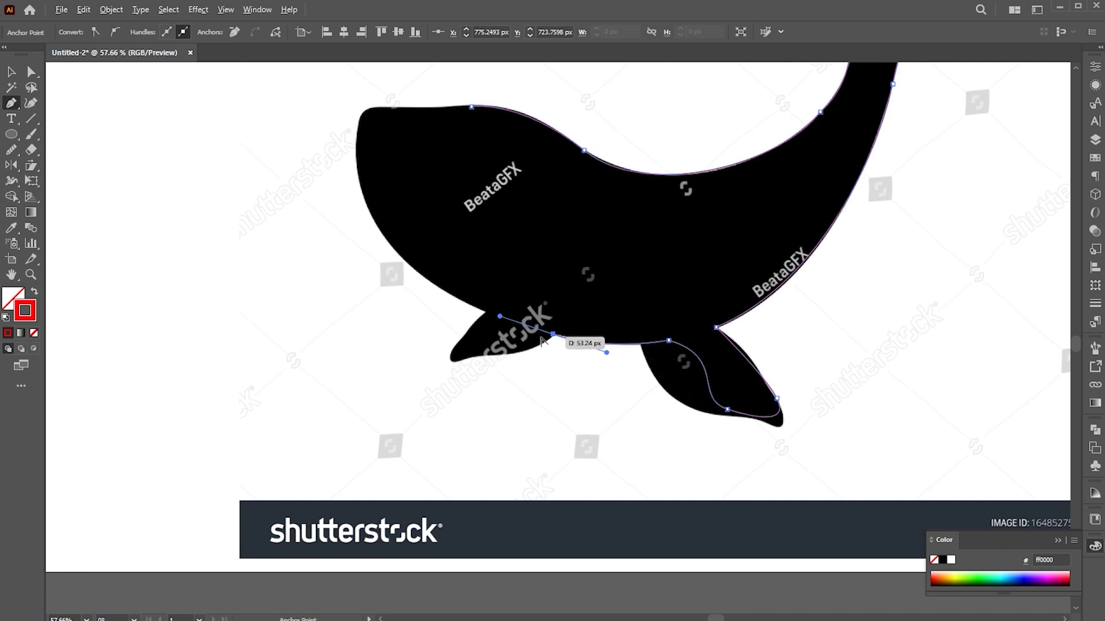
Trace the small flipper, lower jaw and snout, and close the path at its starting point on the head.
mouse_move(490, 372)
mouse_down()
mouse_move(463, 375)
mouse_move(499, 351)
mouse_move(488, 343)
mouse_move(539, 316)
mouse_up()
click(491, 372)
key(ctrl+z)
click(531, 326)
drag(414, 248, 462, 298)
mouse_move(435, 291)
mouse_down()
mouse_move(410, 245)
mouse_move(381, 226)
mouse_up()
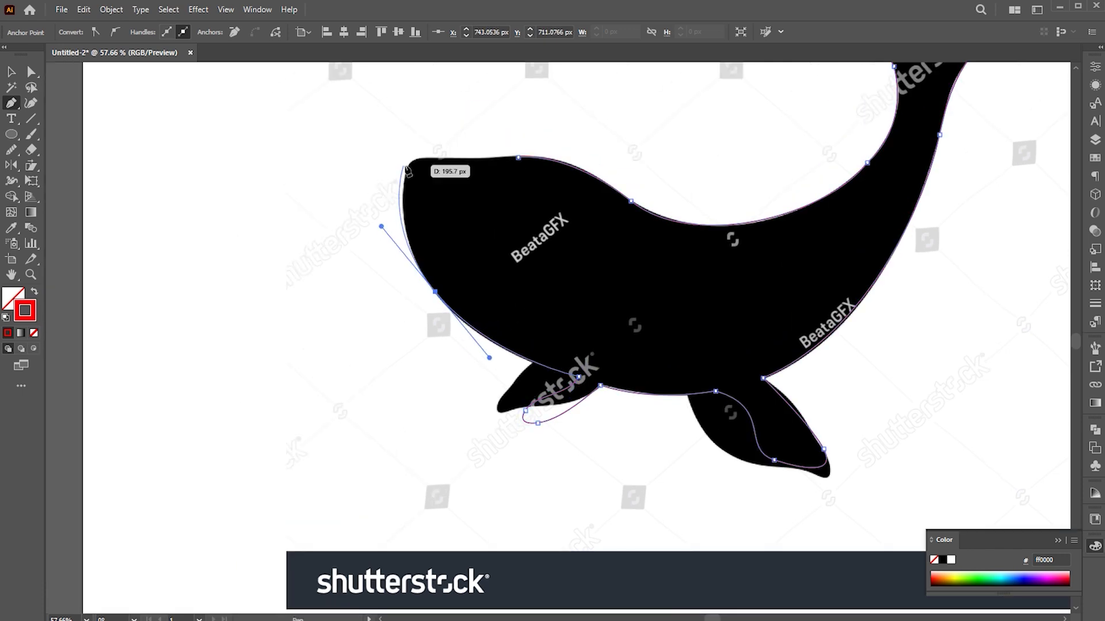
mouse_move(417, 162)
mouse_down()
mouse_move(441, 164)
mouse_move(420, 161)
mouse_up()
click(519, 158)
Unlock the reference whale image and delete it, keeping only the traced outline.
key(a)
key(v)
key(z)
drag(594, 357, 496, 343)
key(v)
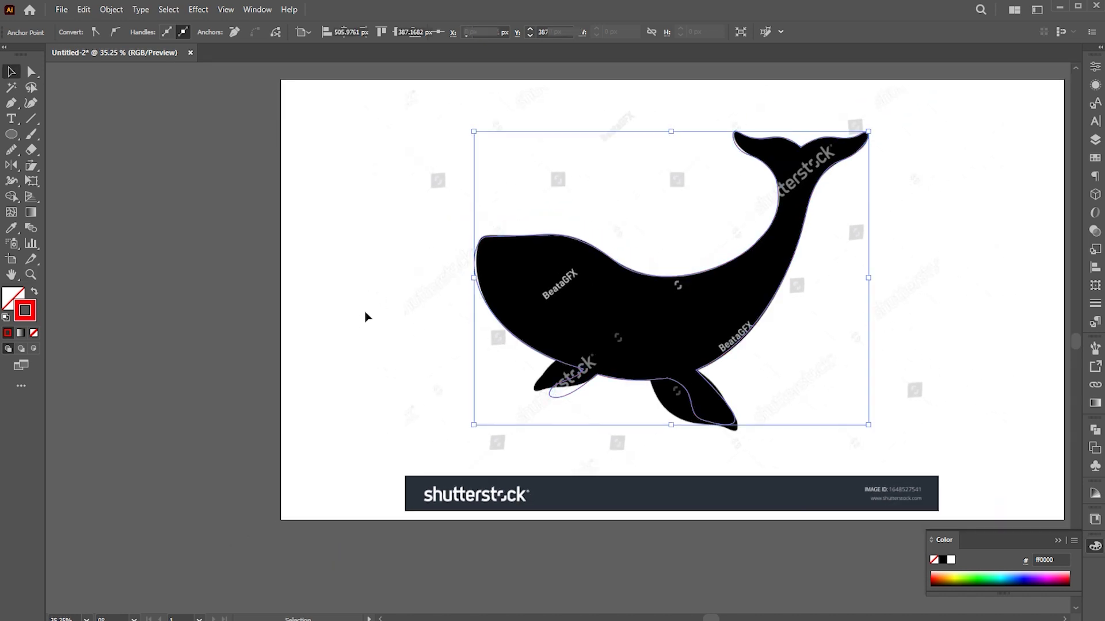
click(364, 316)
click(113, 10)
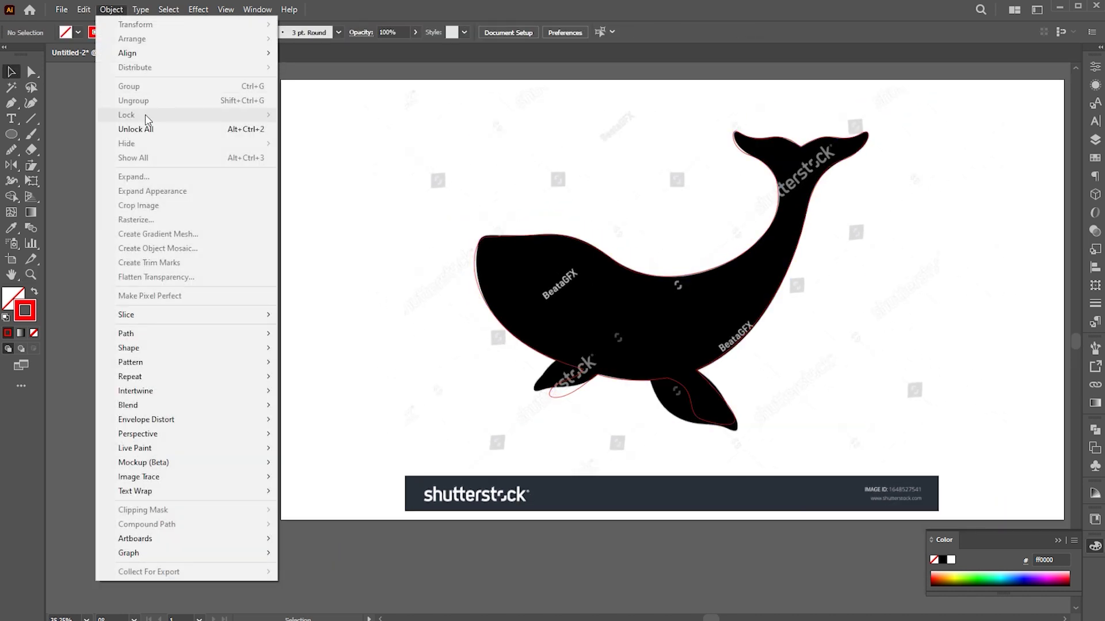
click(145, 123)
click(316, 227)
click(495, 190)
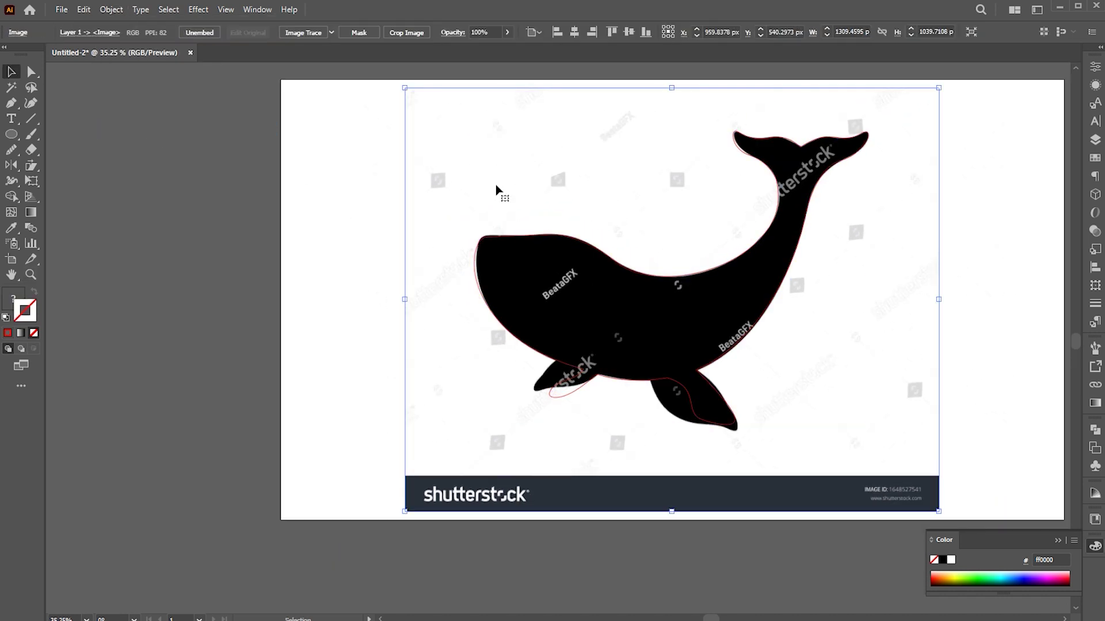
key(Delete)
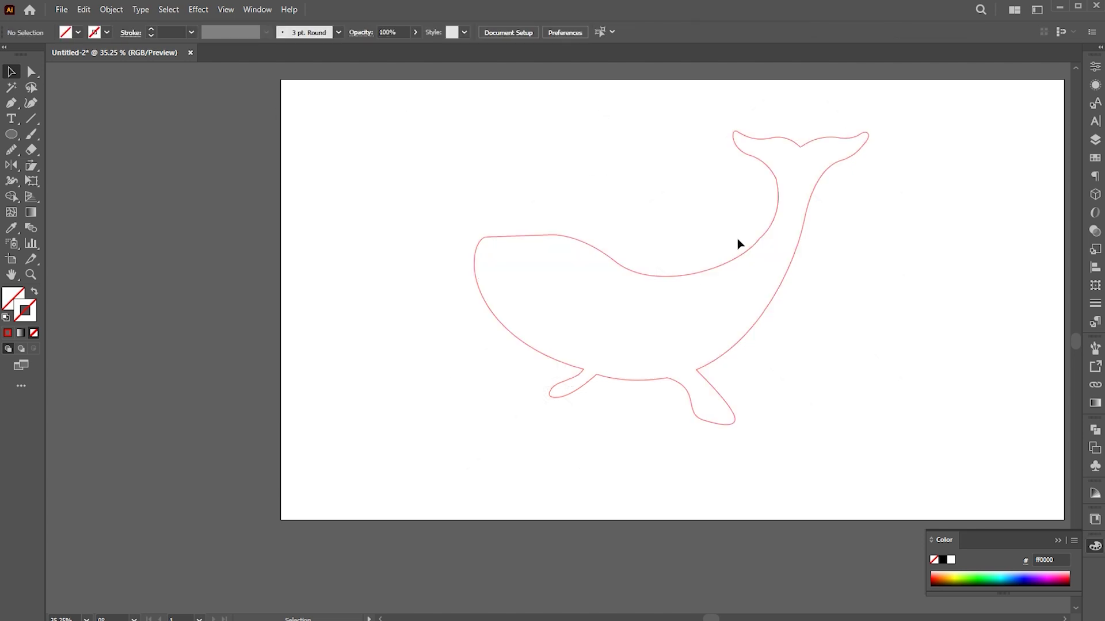
Move the whale outline slightly lower on the artboard and give it a black 000000 fill with no stroke.
drag(744, 257, 751, 275)
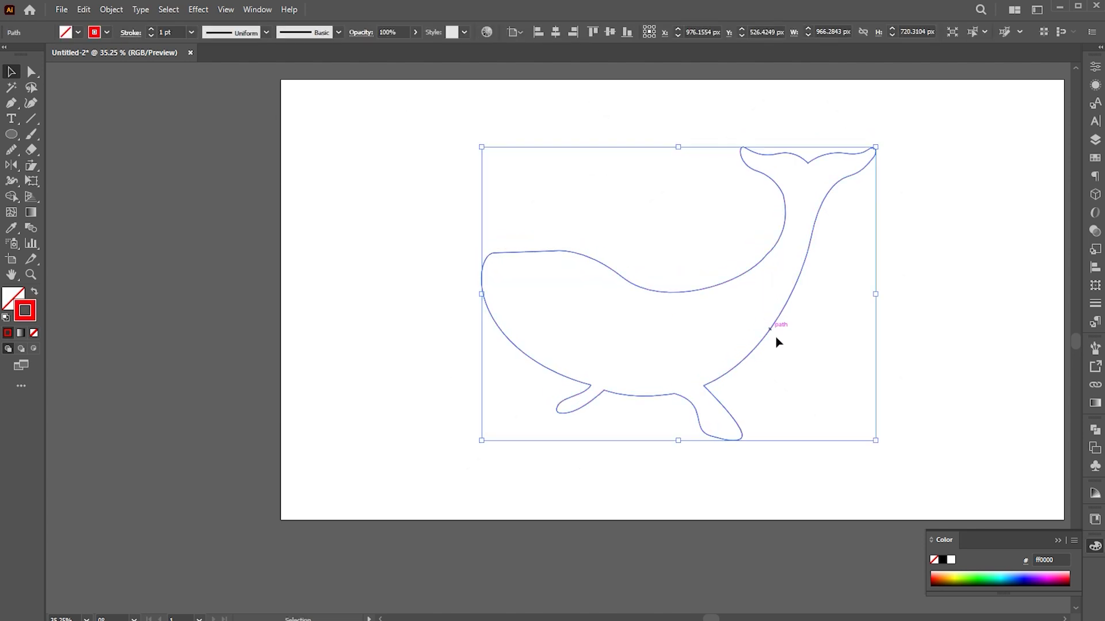
click(796, 347)
drag(797, 346, 735, 266)
click(33, 295)
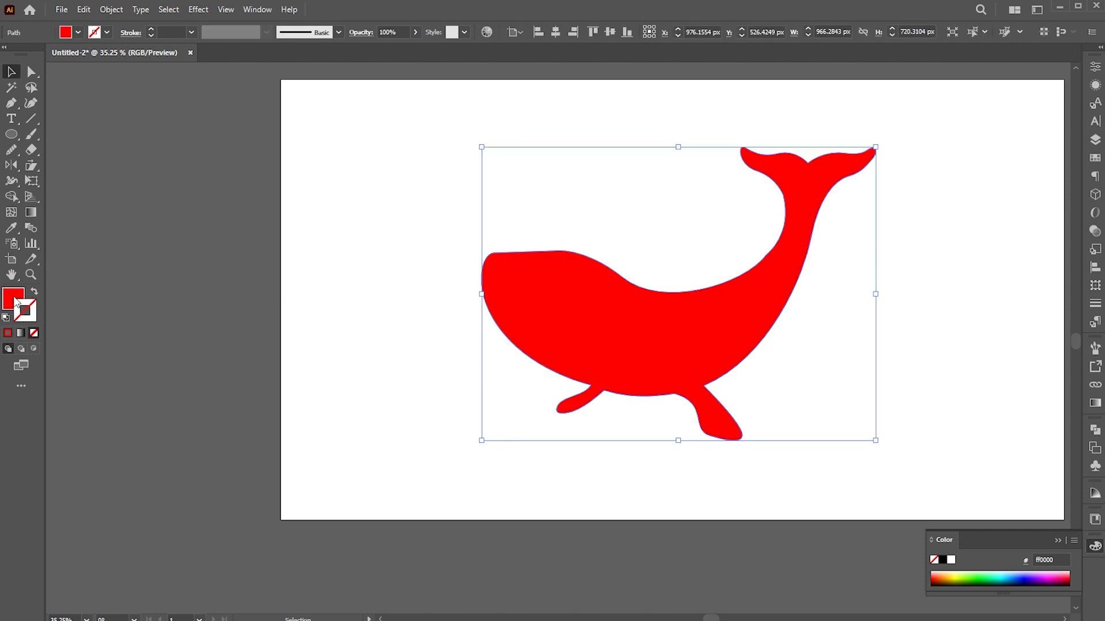
double_click(15, 302)
text(000000)
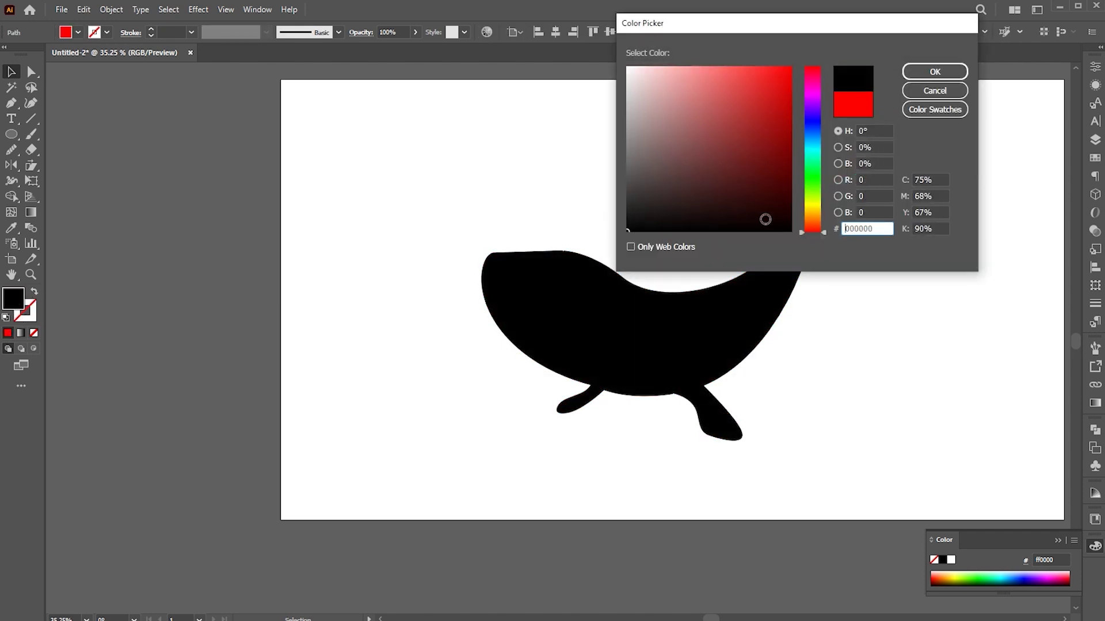
click(934, 74)
Close the color settings and enlarge the whale shape to about 1020 x 760 px.
drag(875, 259, 784, 259)
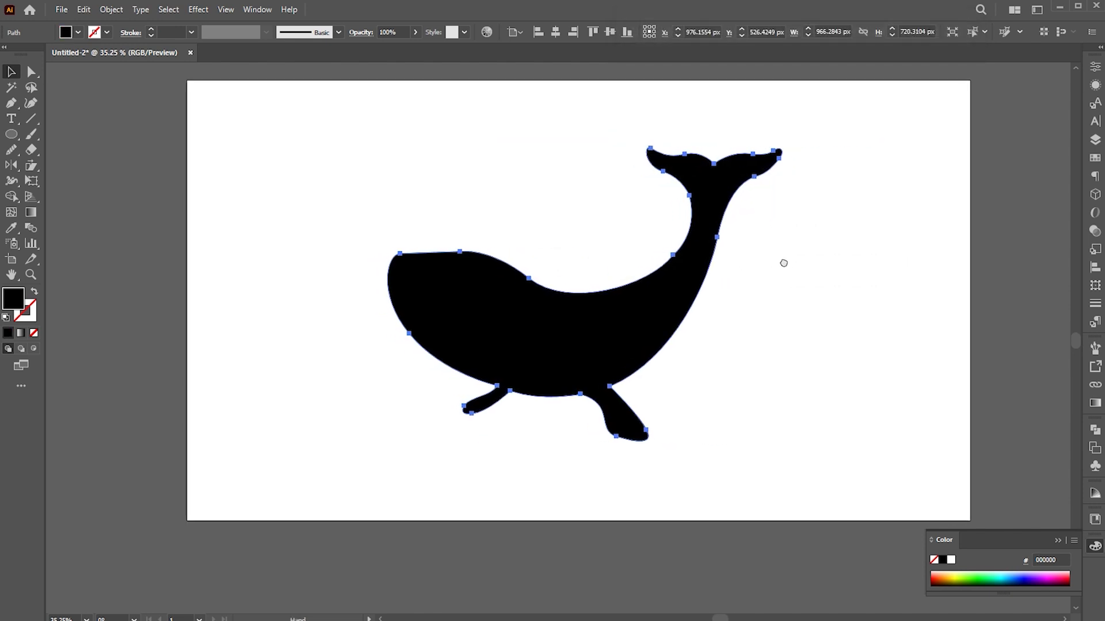
click(1057, 541)
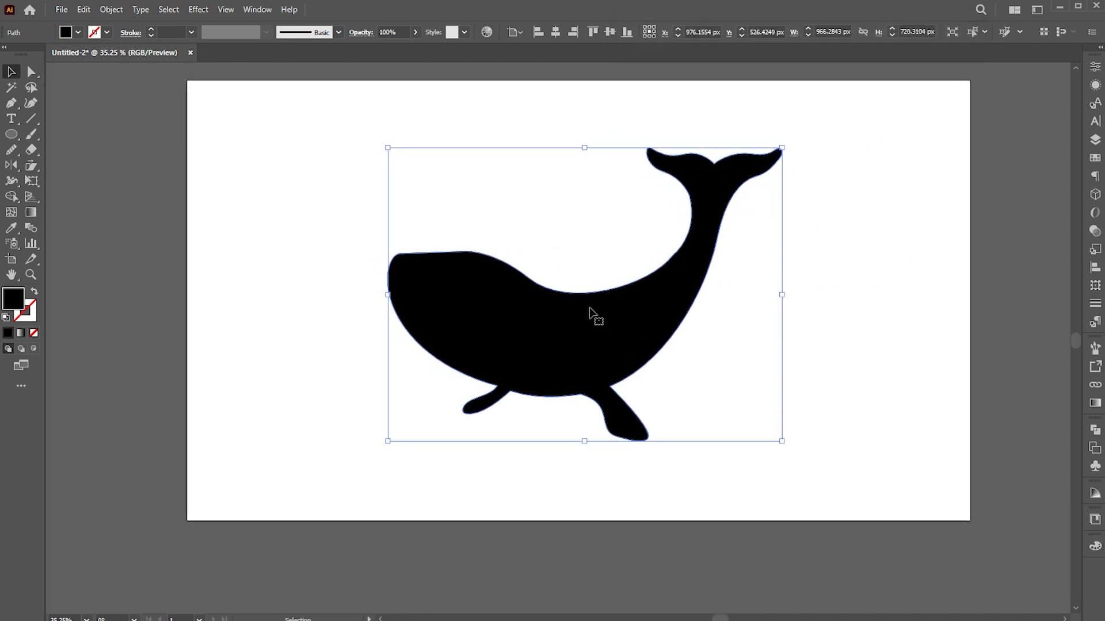
drag(590, 311, 617, 314)
Reshape the small front flipper by adjusting its anchor points and curve handles with Direct Selection.
key(a)
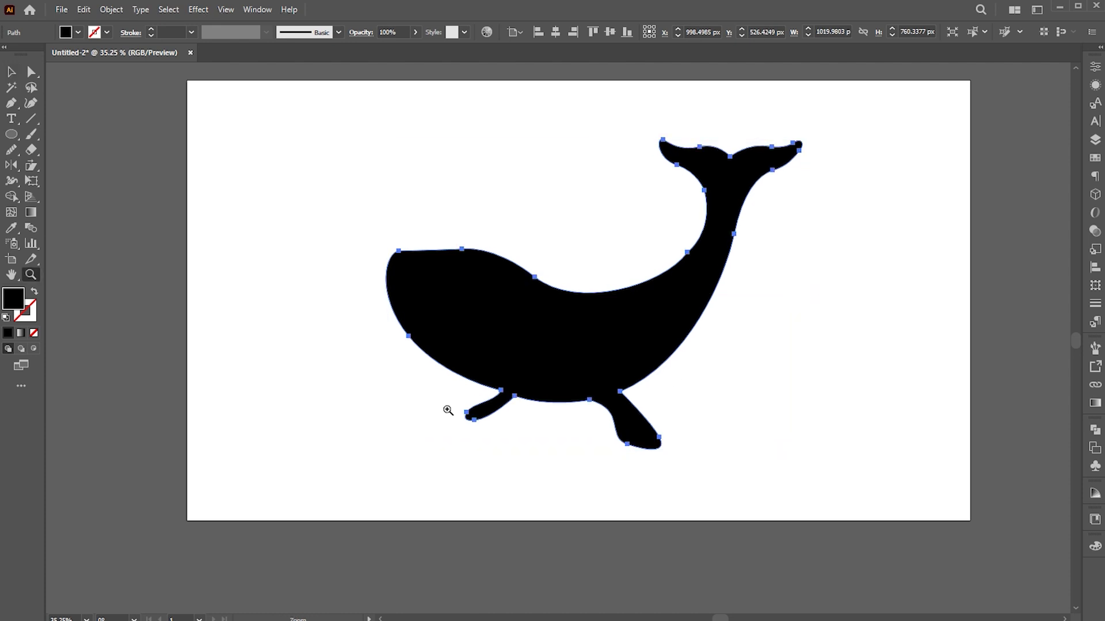
scroll(446, 409, up, 6)
click(610, 360)
drag(609, 361, 568, 348)
drag(480, 437, 473, 434)
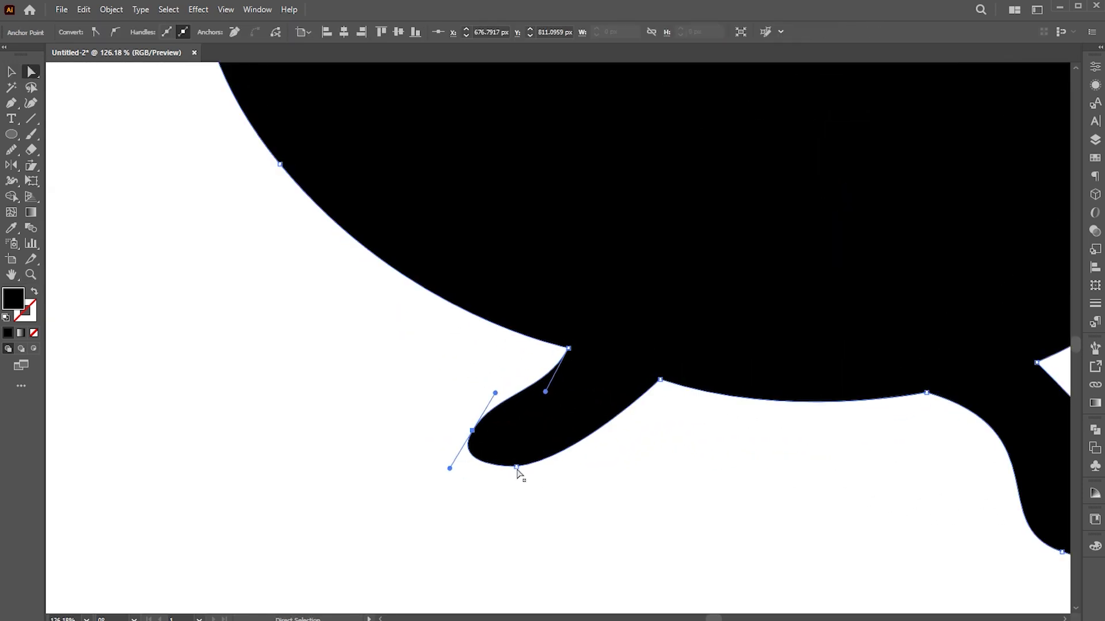
drag(516, 468, 511, 466)
click(569, 349)
drag(545, 392, 601, 466)
click(660, 380)
click(694, 455)
Refine the curve of the large flipper through its anchor points and handles, and deselect the whale.
key(space)
drag(968, 375, 477, 275)
drag(661, 338, 473, 318)
drag(476, 317, 523, 303)
click(595, 303)
key(v)
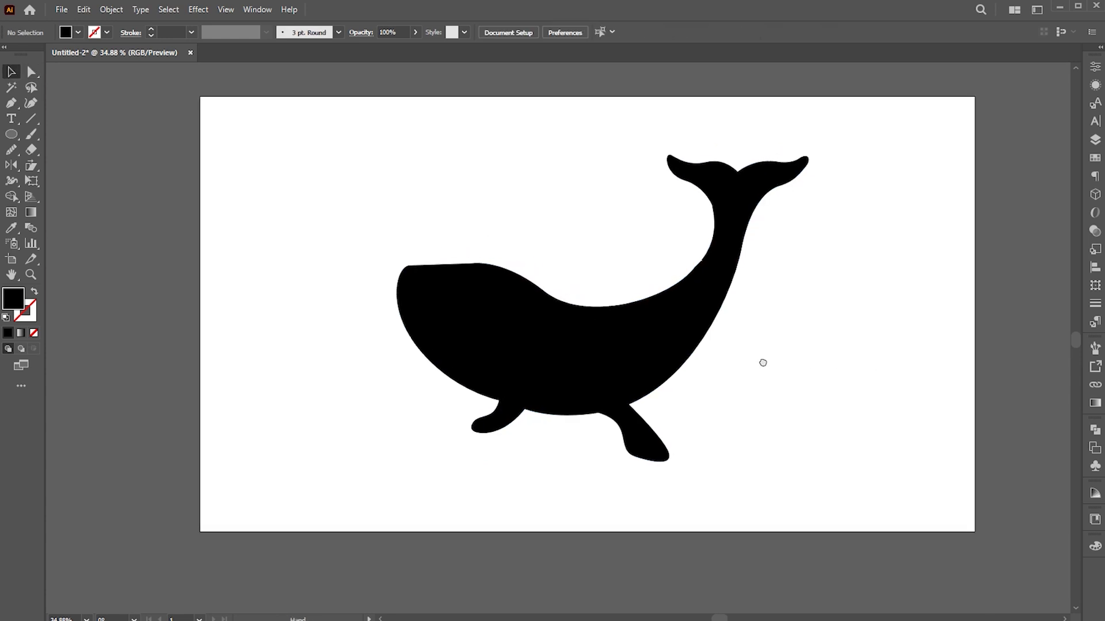
click(878, 369)
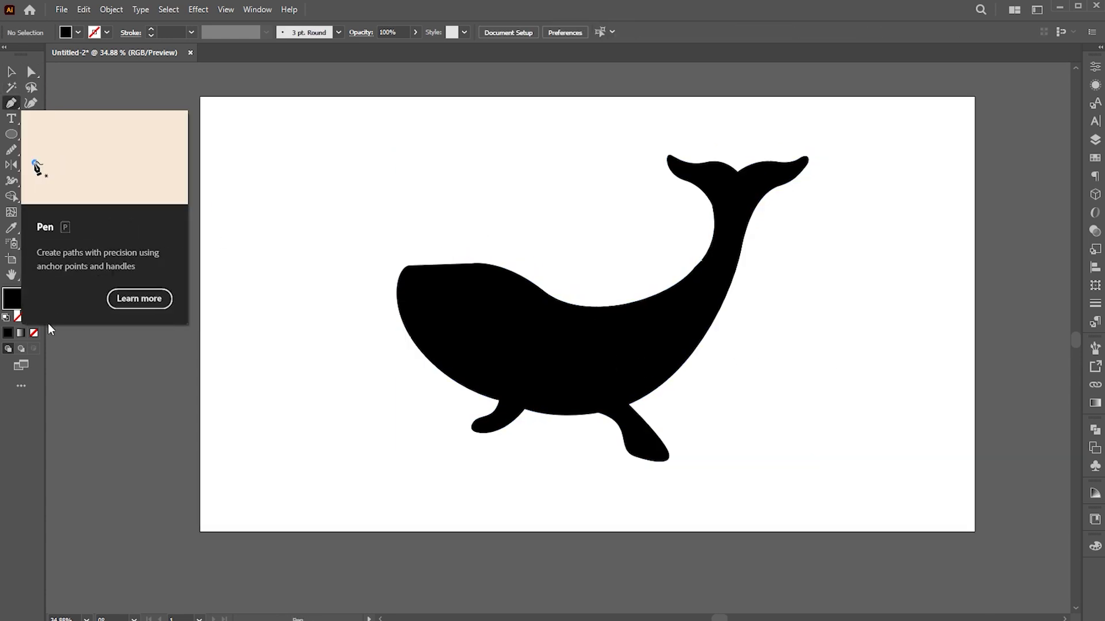
Set up the Pen tool with no fill and a white ffffff stroke.
click(11, 103)
double_click(33, 310)
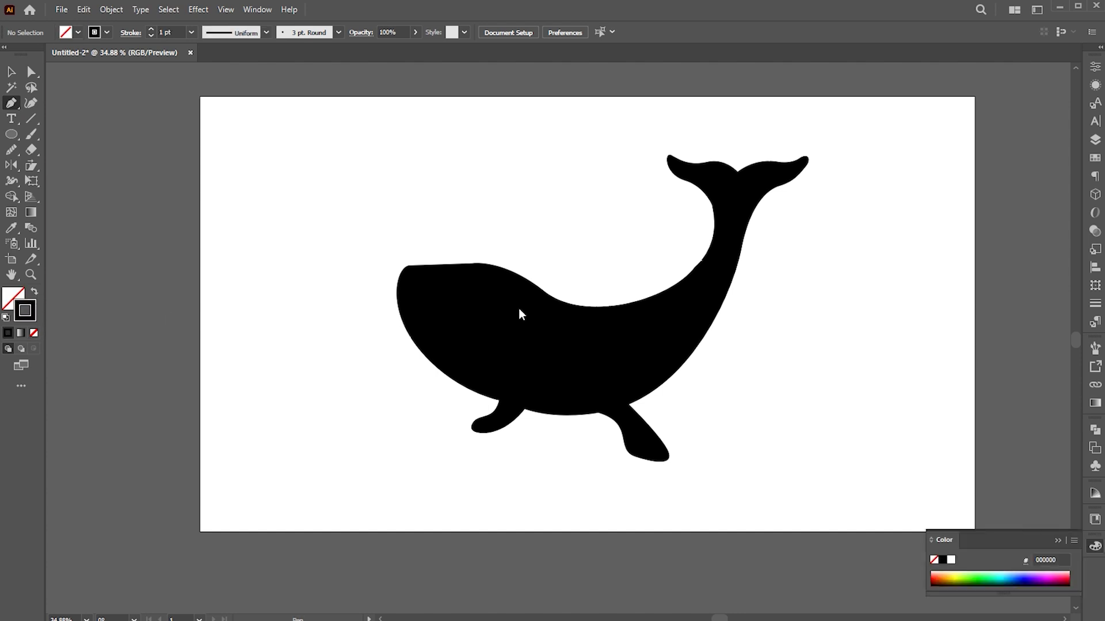
drag(633, 72, 612, 61)
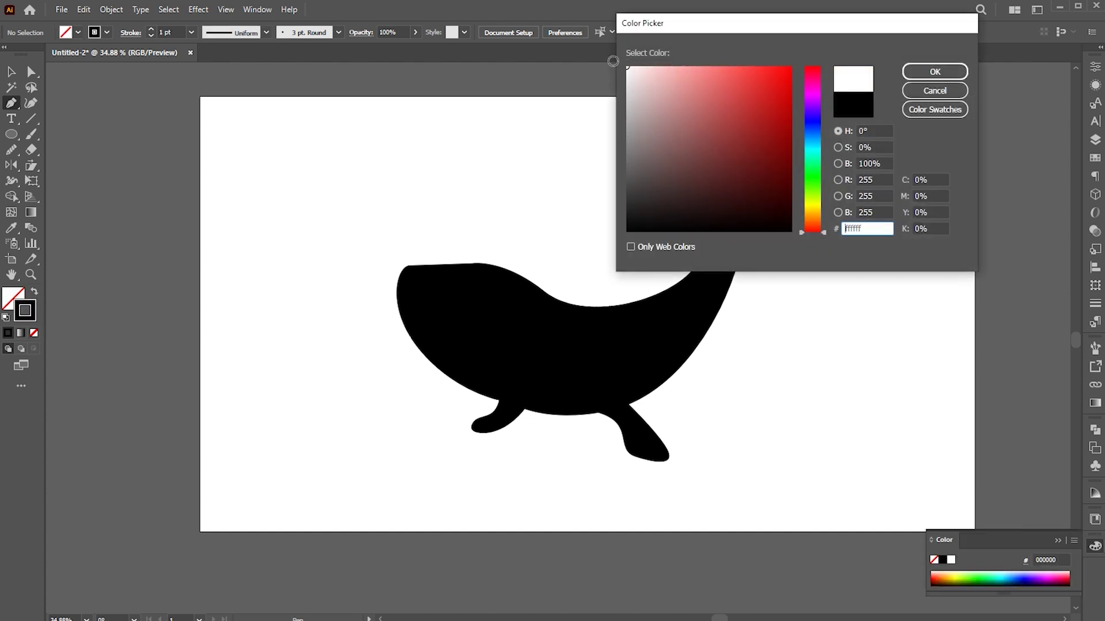
click(917, 78)
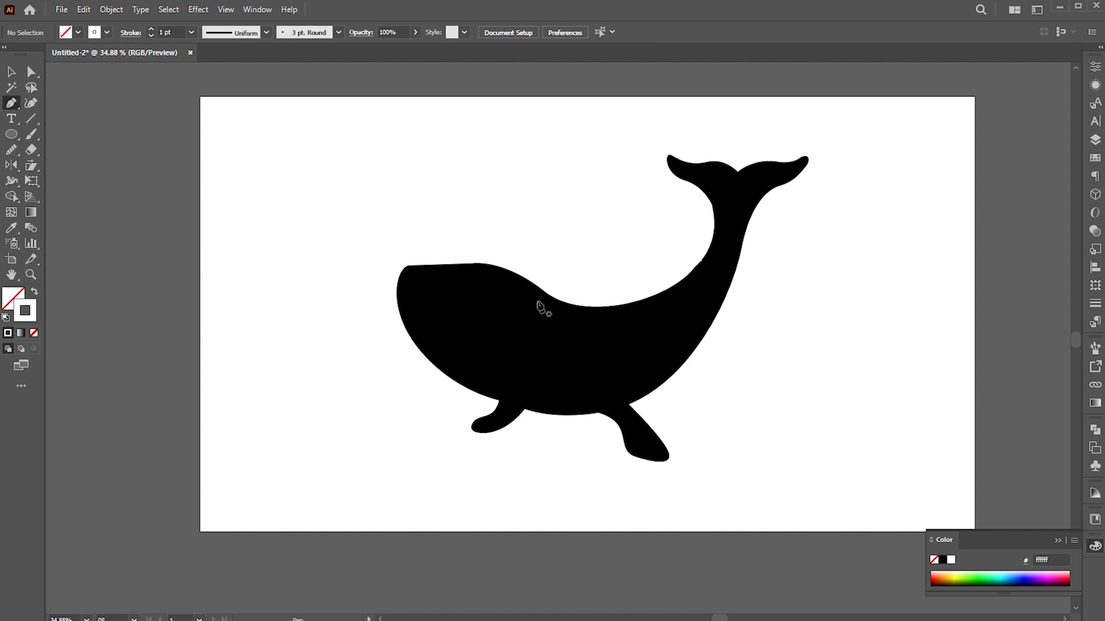
Draw a curved line about 119 x 345 px across the whale behind its head and set its stroke to 4 pt.
click(498, 257)
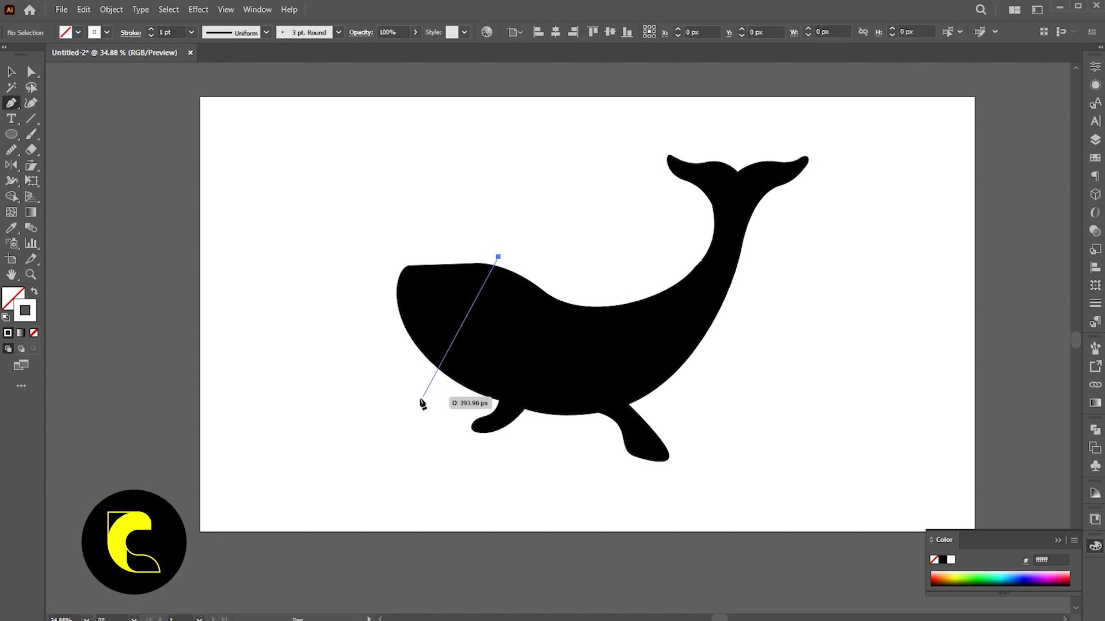
drag(450, 397, 404, 439)
key(v)
click(416, 434)
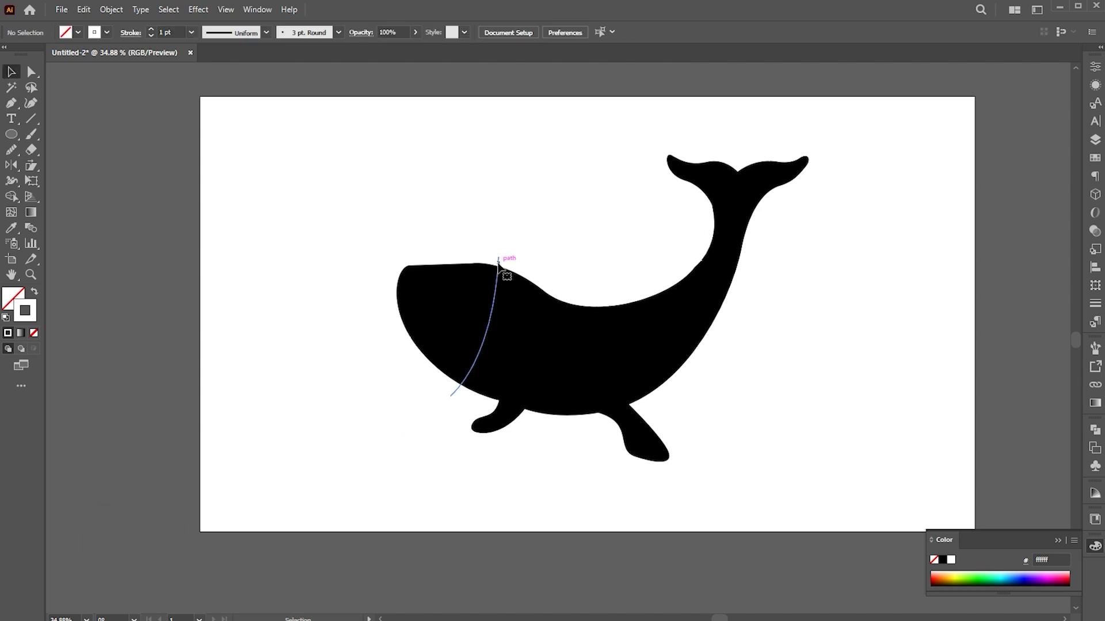
click(498, 263)
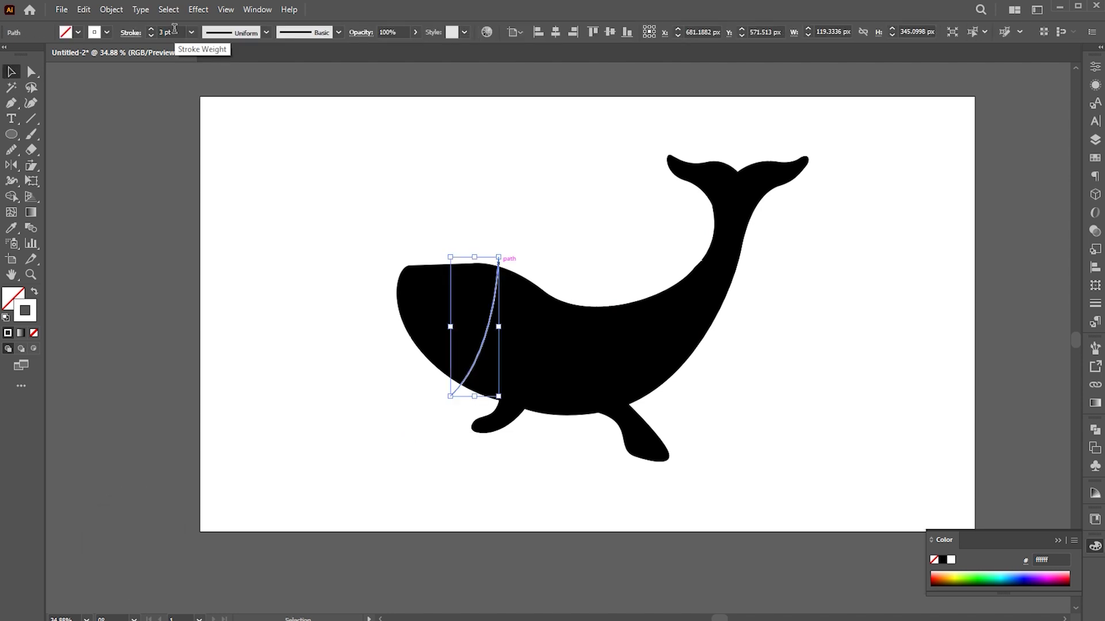
click(519, 229)
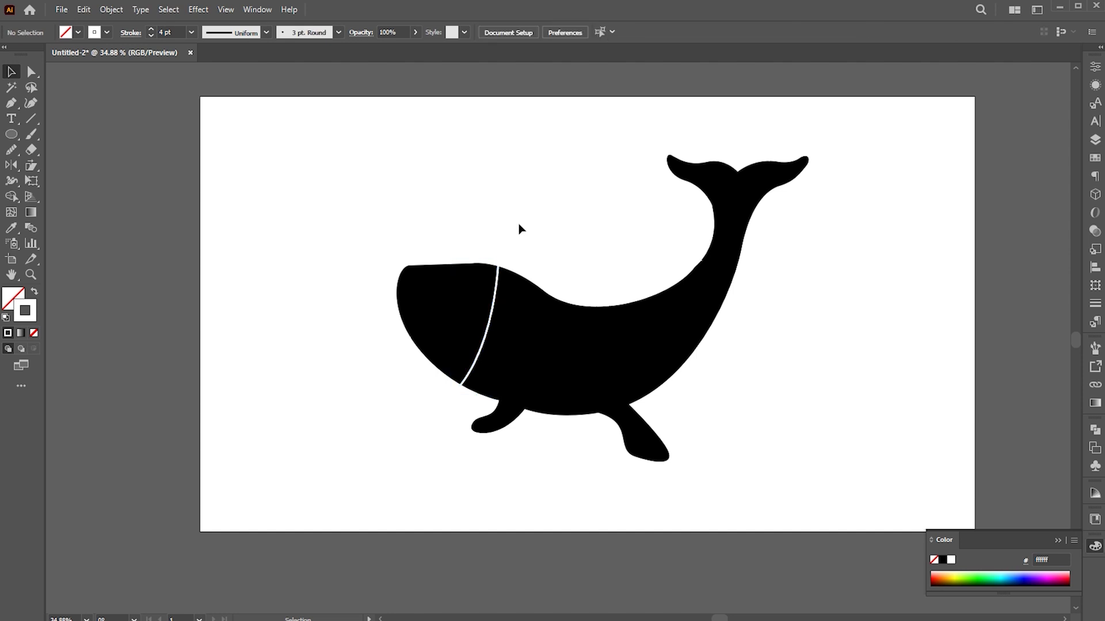
Draw a second curved line from the whale's back to the small front flipper and nudge its upper end onto the back's curve.
click(538, 276)
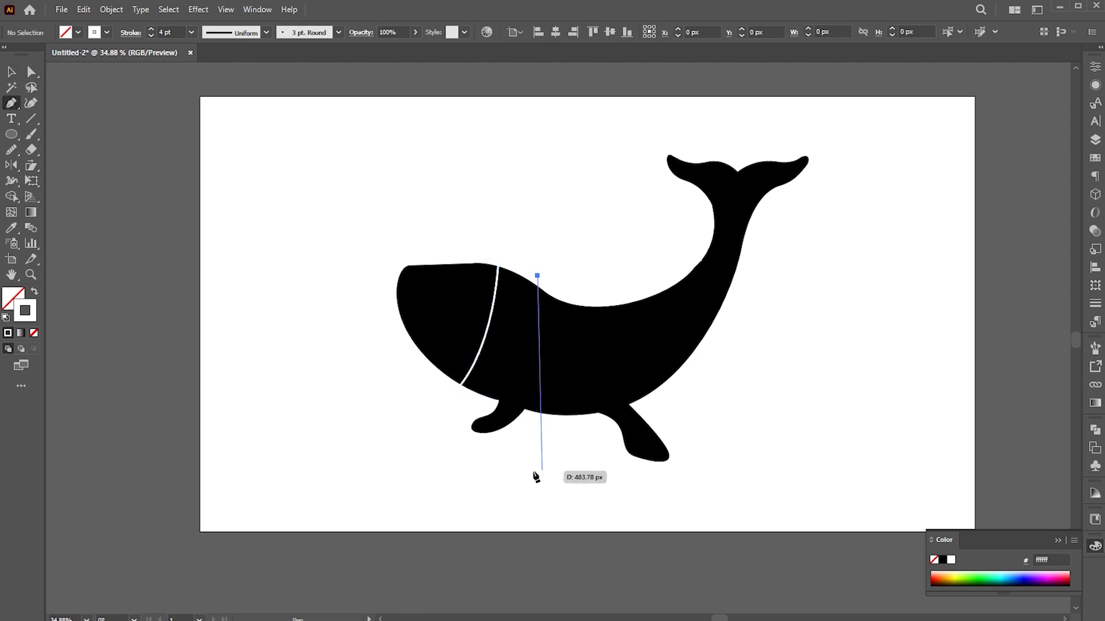
drag(513, 422, 483, 457)
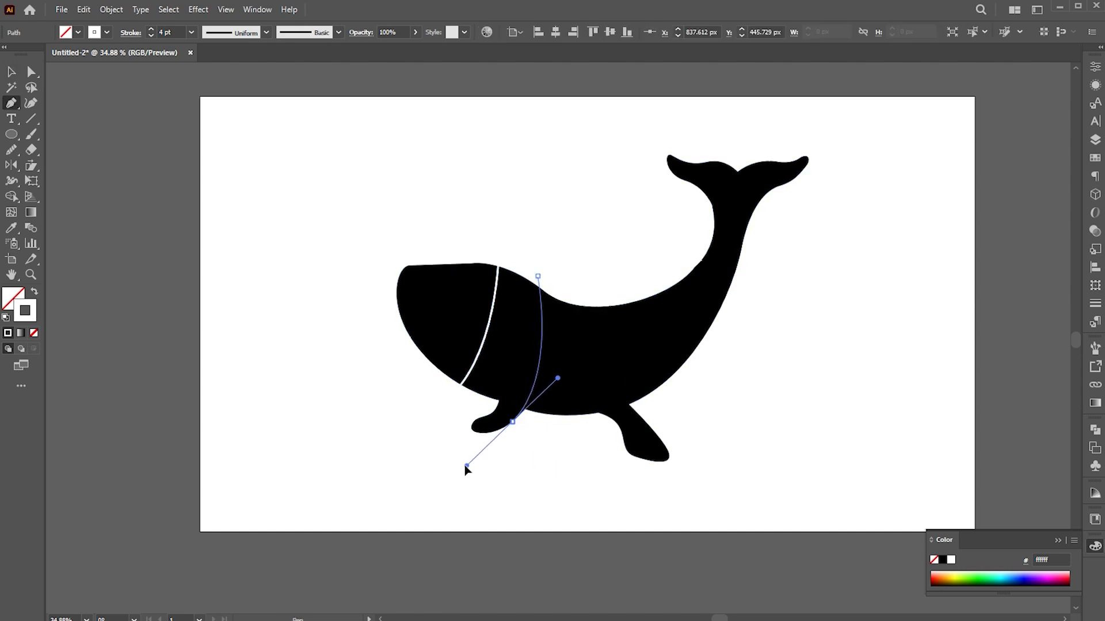
key(v)
click(545, 458)
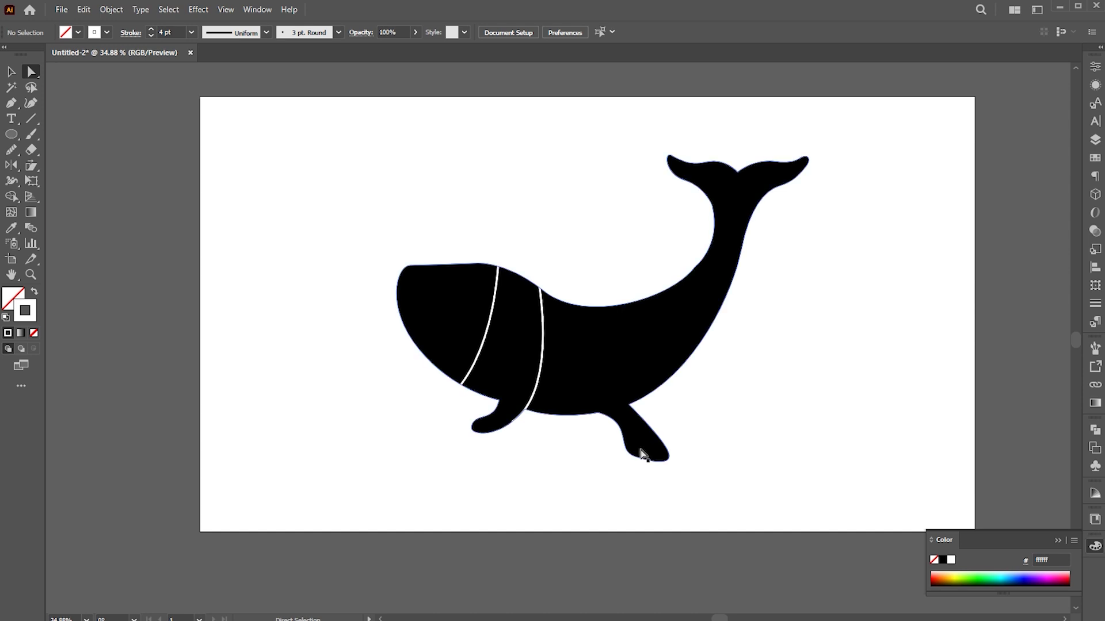
click(541, 294)
drag(539, 277, 544, 273)
key(v)
click(624, 285)
Draw a third curved line from the middle of the back to the large flipper and adjust its lower anchor point.
click(587, 295)
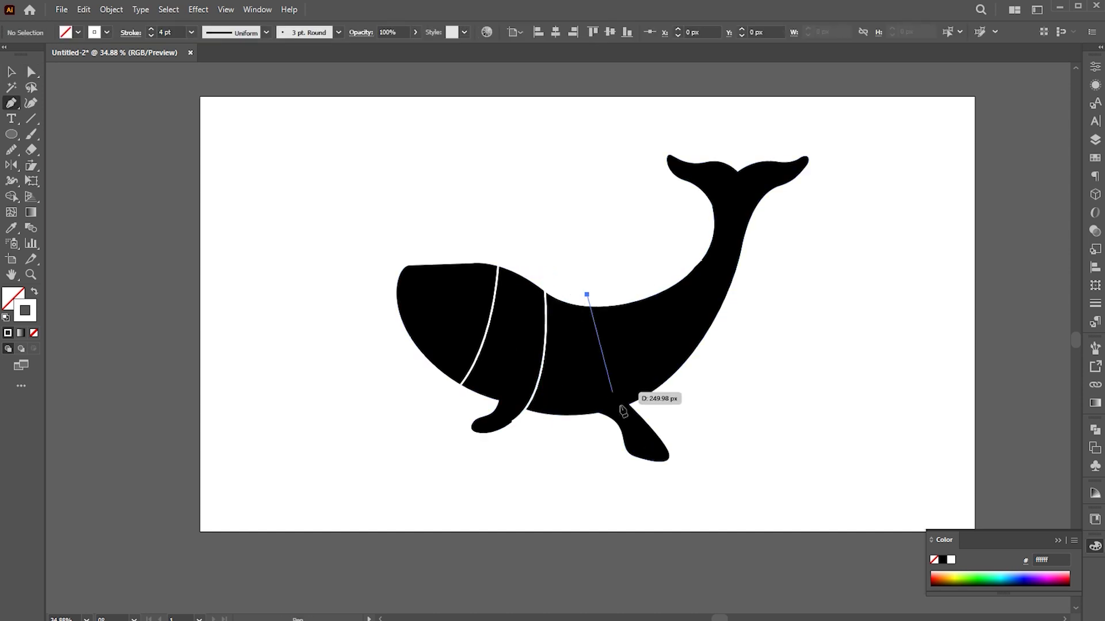
drag(641, 417, 692, 461)
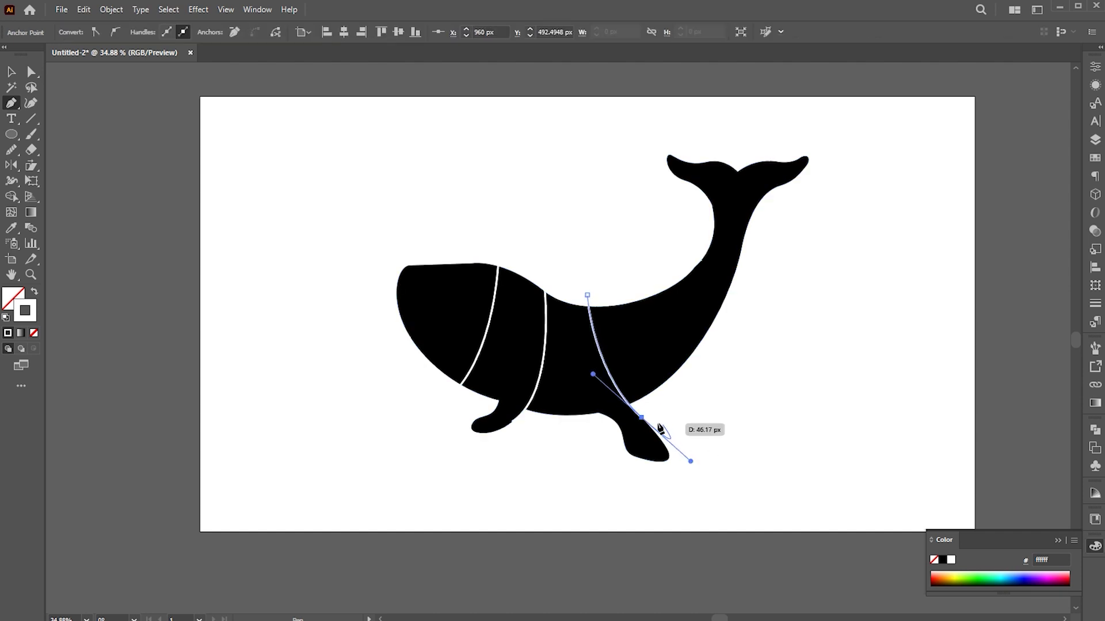
key(a)
drag(641, 417, 645, 422)
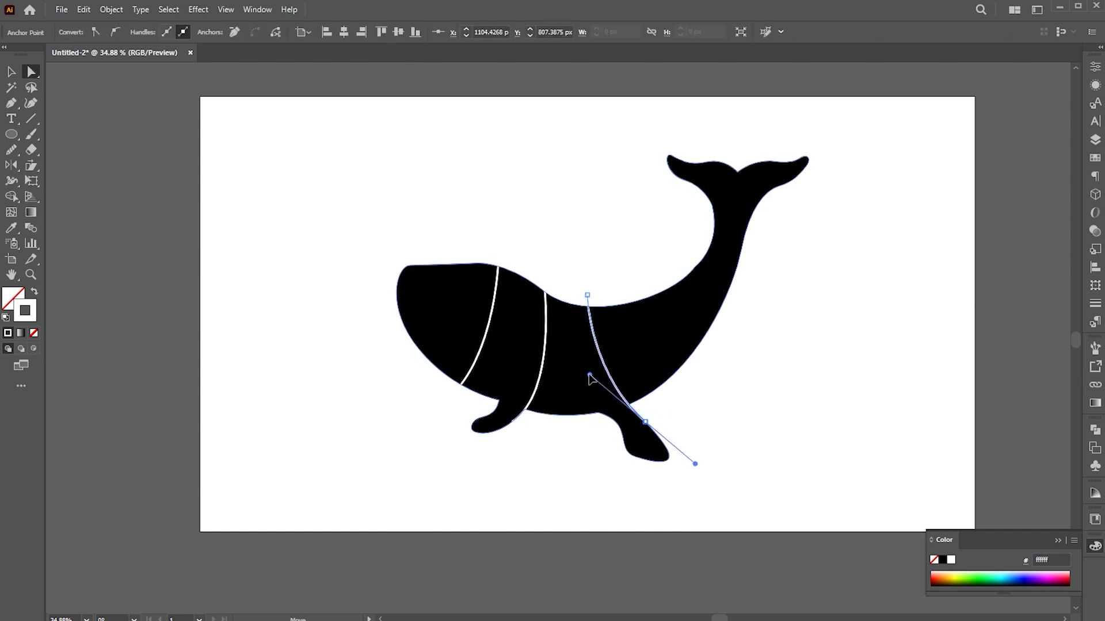
key(v)
click(688, 403)
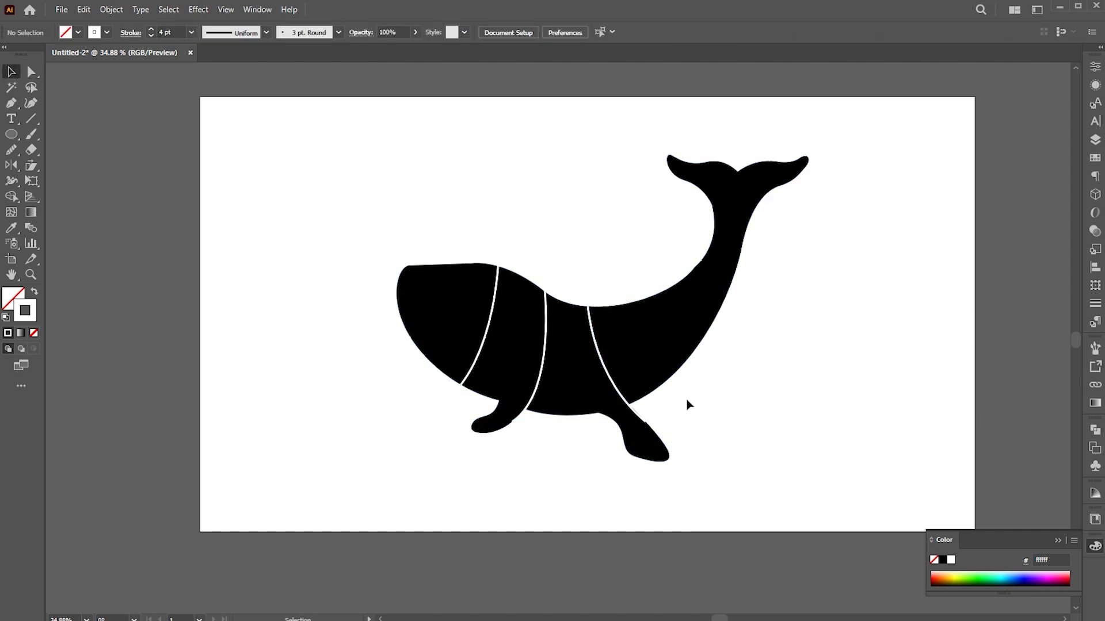
Draw two straight white lines across the rear body, one midway to the tail and one at the tail's base.
click(645, 290)
click(695, 368)
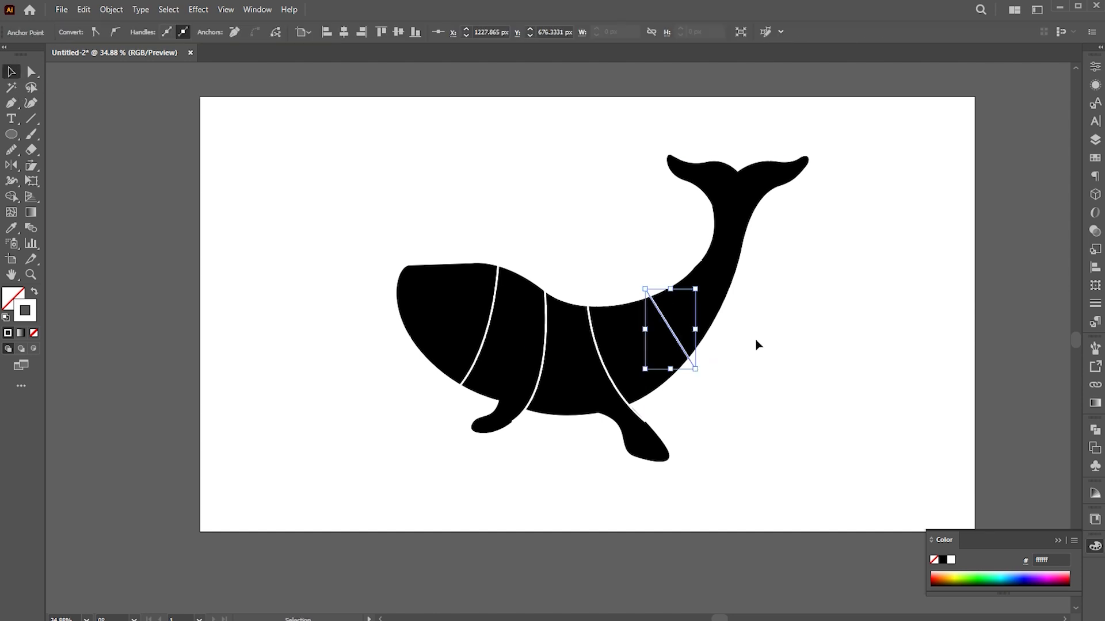
click(695, 256)
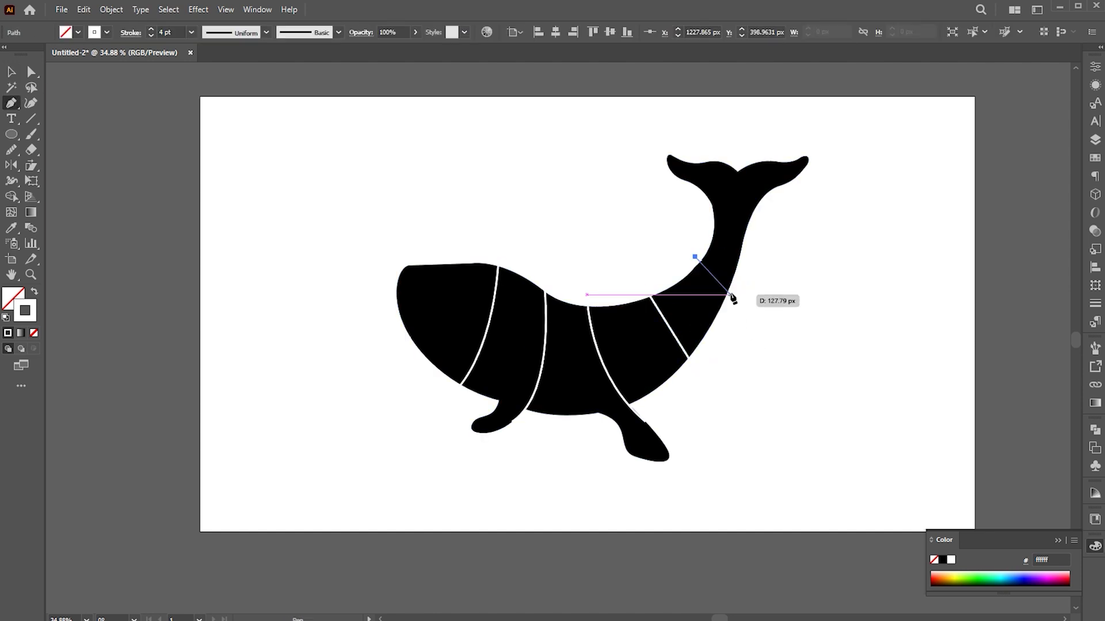
click(733, 296)
ctrl+click(818, 363)
drag(779, 350, 783, 350)
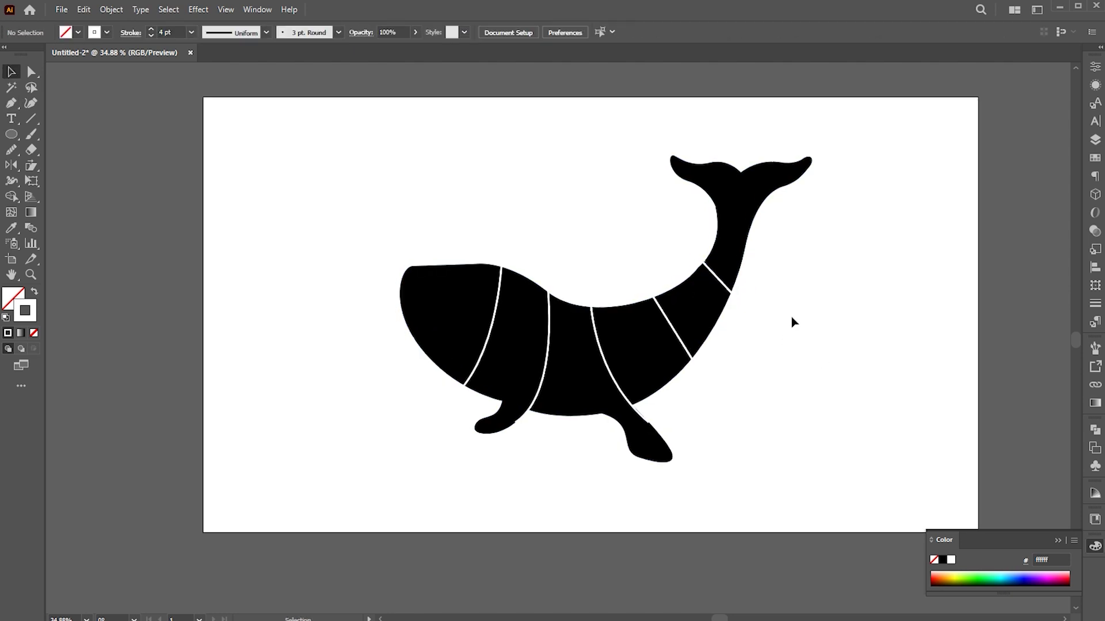
Set the stroke weight of all five white lines to 5 pt.
drag(816, 278, 443, 333)
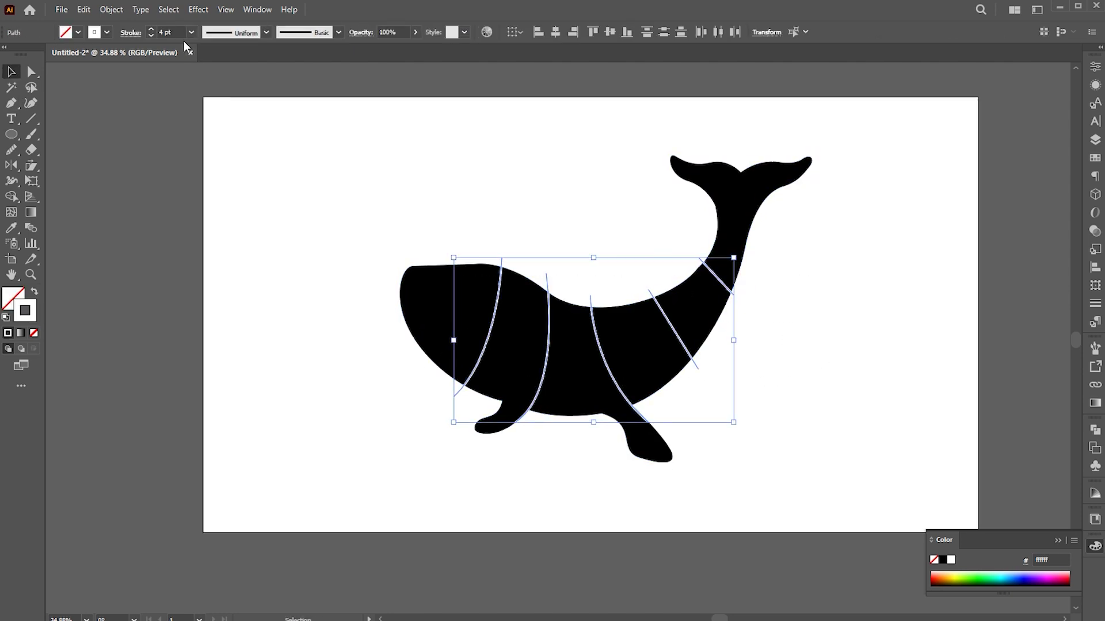
scroll(163, 27, up, 1)
click(871, 365)
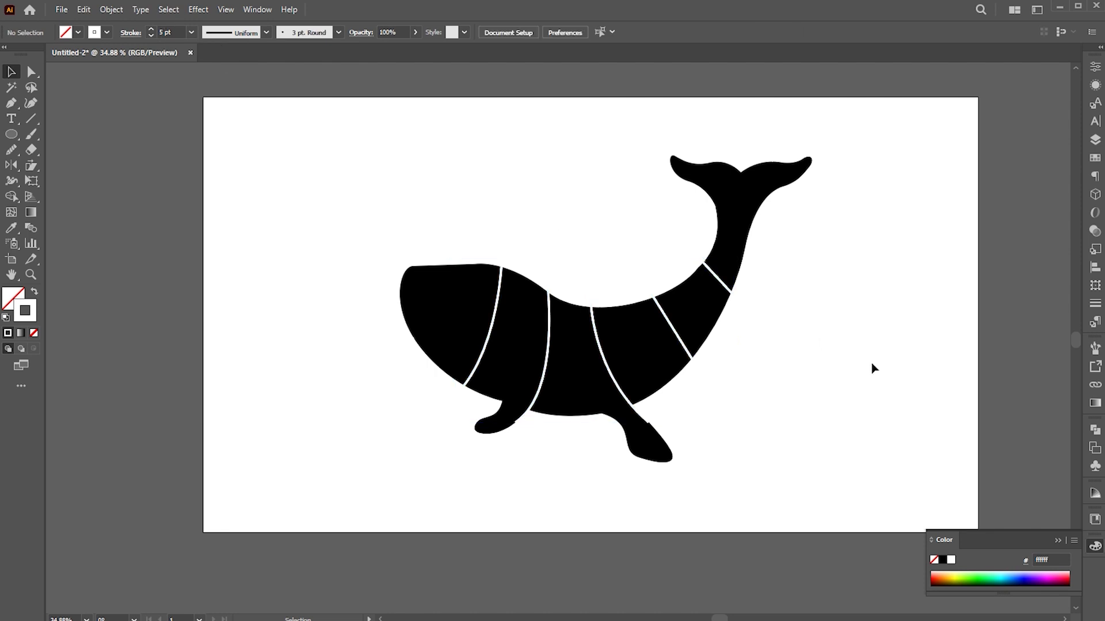
Move the second line's lower anchor point with Direct Selection so the line follows the small flipper's edge.
mouse_move(871, 365)
mouse_down()
mouse_move(863, 343)
mouse_move(871, 350)
mouse_up()
key(a)
drag(523, 403, 520, 409)
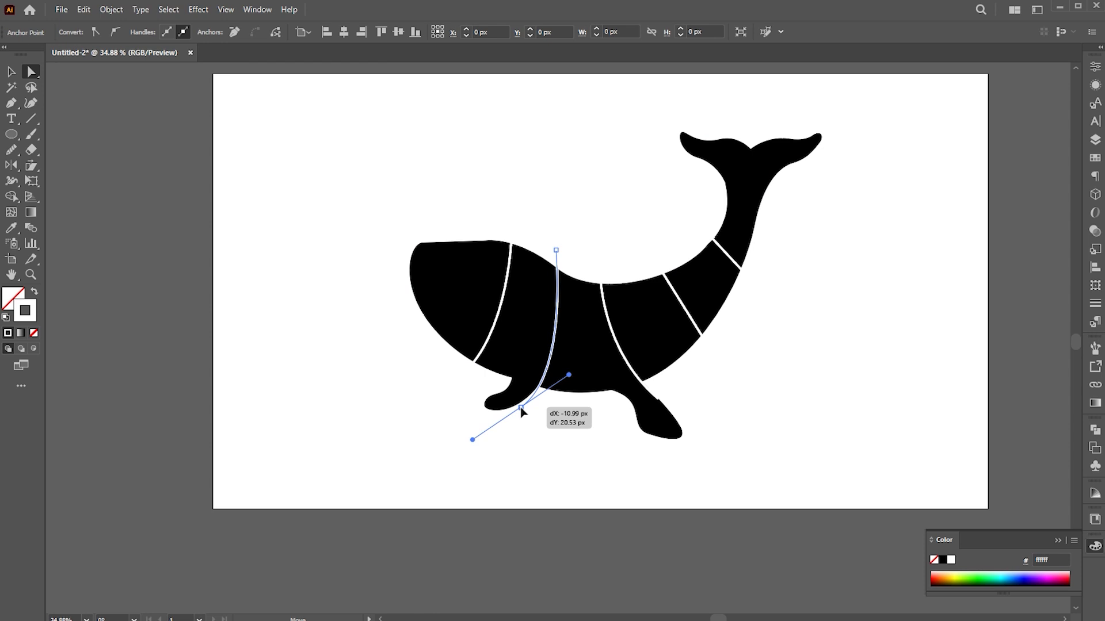
Extend the third line's lower end along the large flipper's edge and adjust its curve handle.
click(660, 405)
click(639, 376)
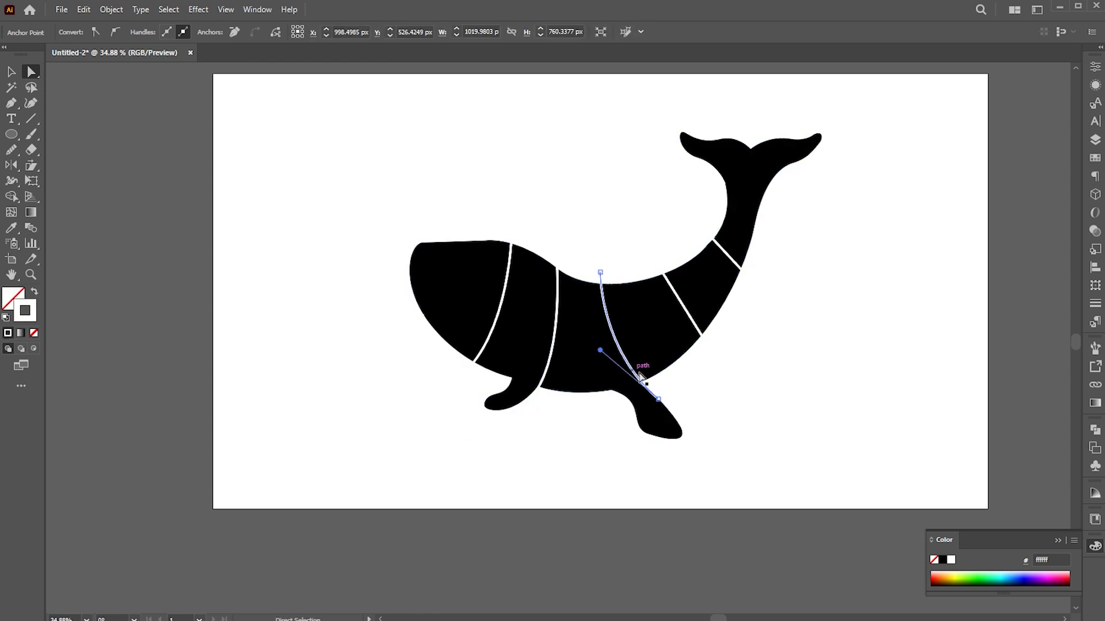
drag(661, 403, 676, 413)
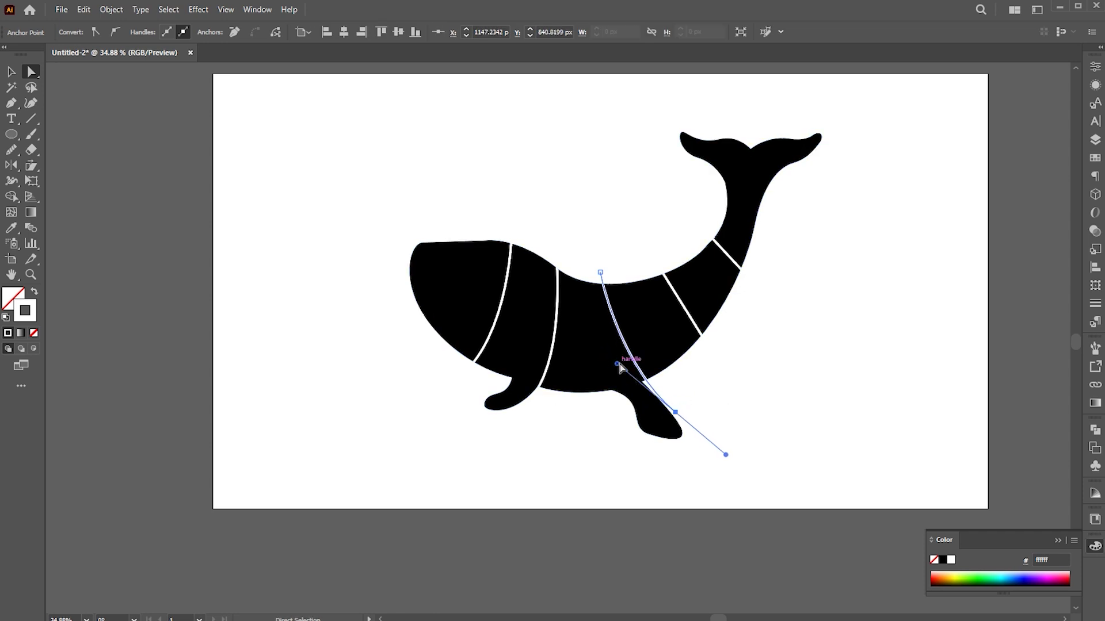
drag(617, 364, 599, 358)
key(v)
click(785, 413)
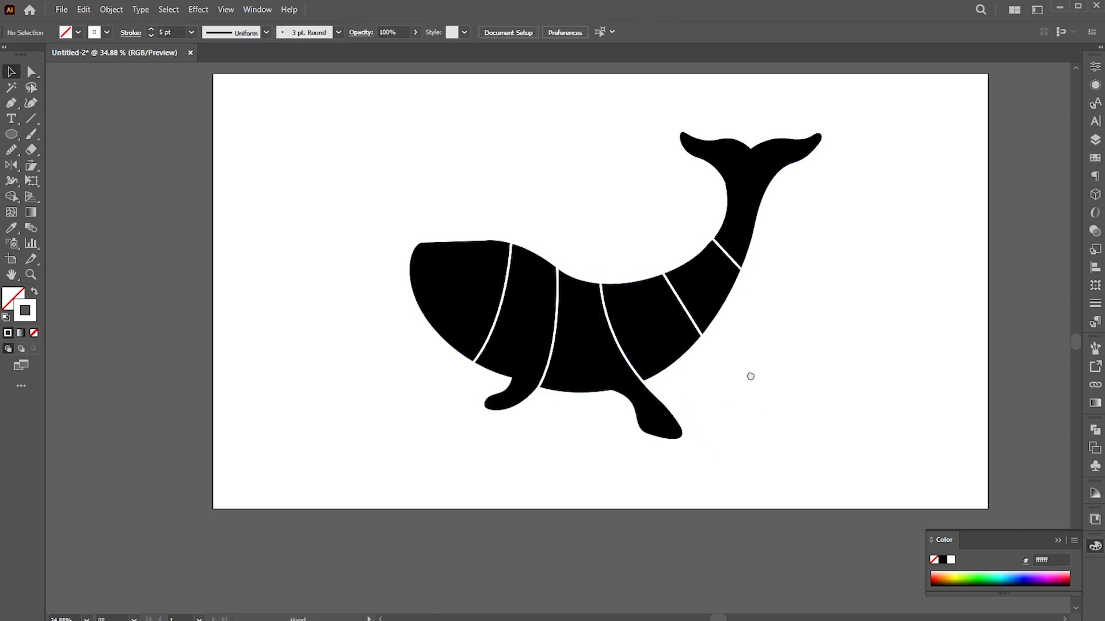
Place a copy of the complete whale with its lines directly below the artboard and deselect it.
drag(750, 374, 710, 362)
scroll(692, 333, down, 3)
key(ctrl+a)
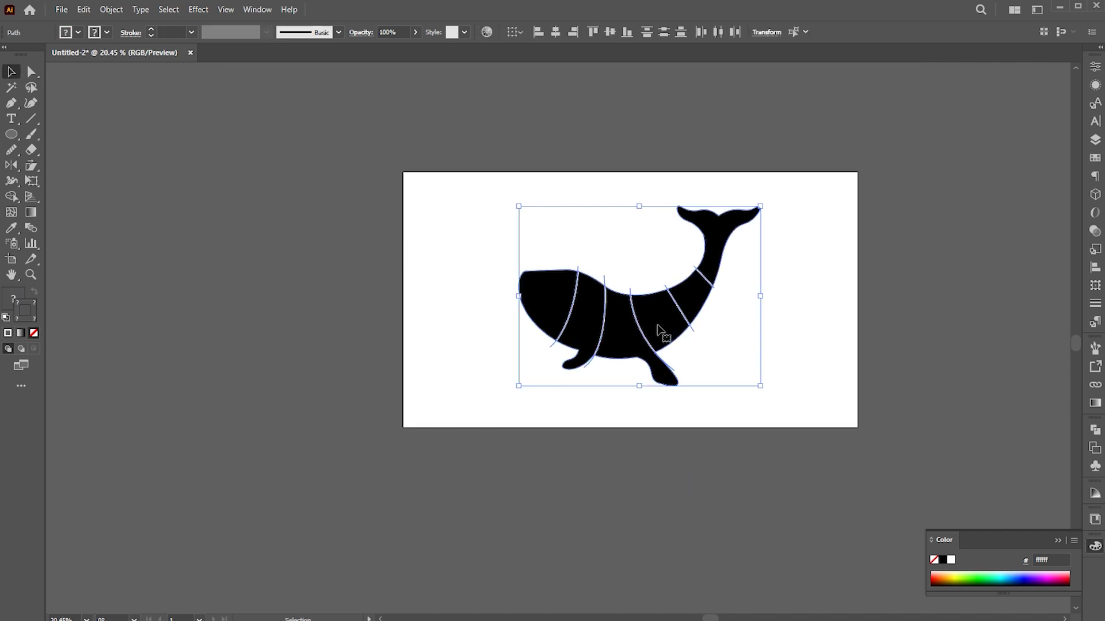
alt+drag(647, 307, 645, 554)
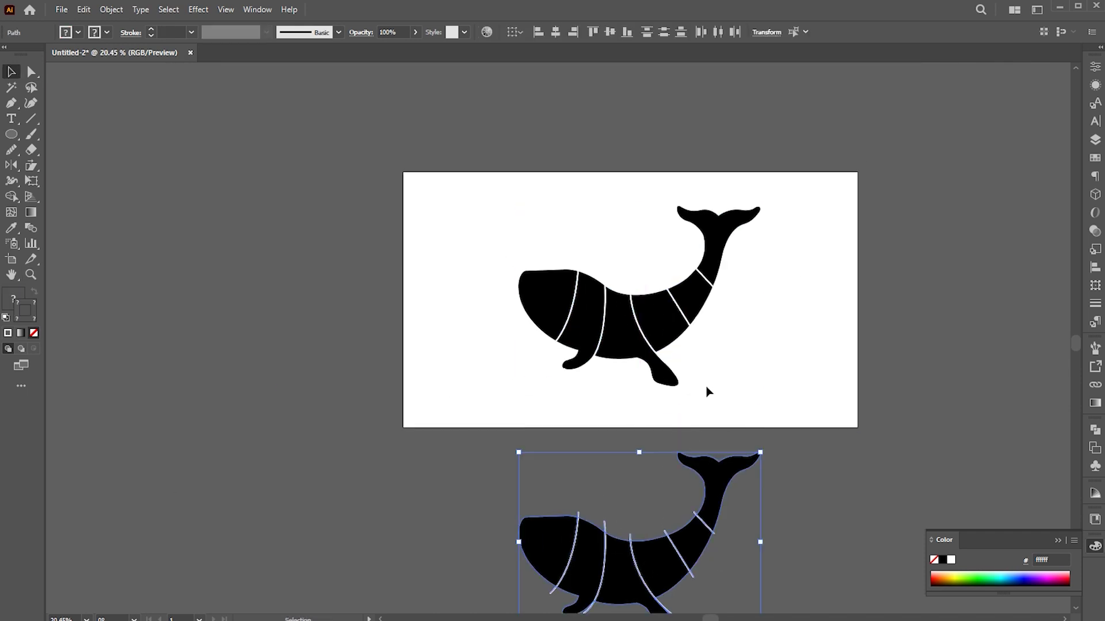
click(706, 388)
Close the color settings and expand the fill and stroke of the whale and lines on the artboard.
ctrl+drag(633, 252, 733, 291)
ctrl+drag(656, 278, 699, 276)
drag(771, 289, 795, 318)
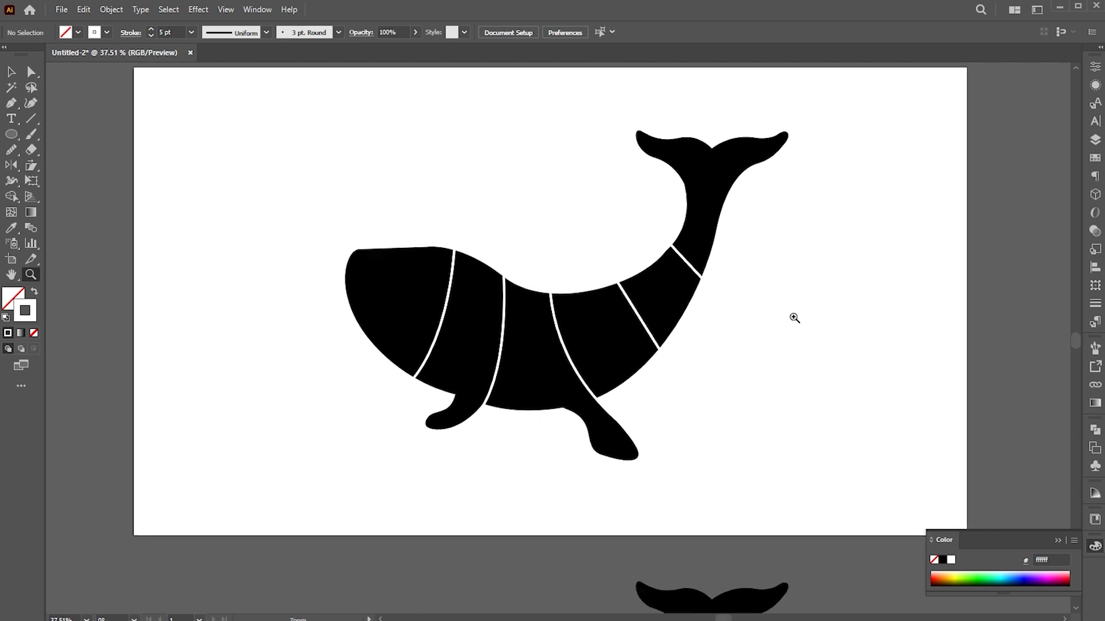
click(1058, 541)
drag(883, 122, 424, 331)
click(111, 9)
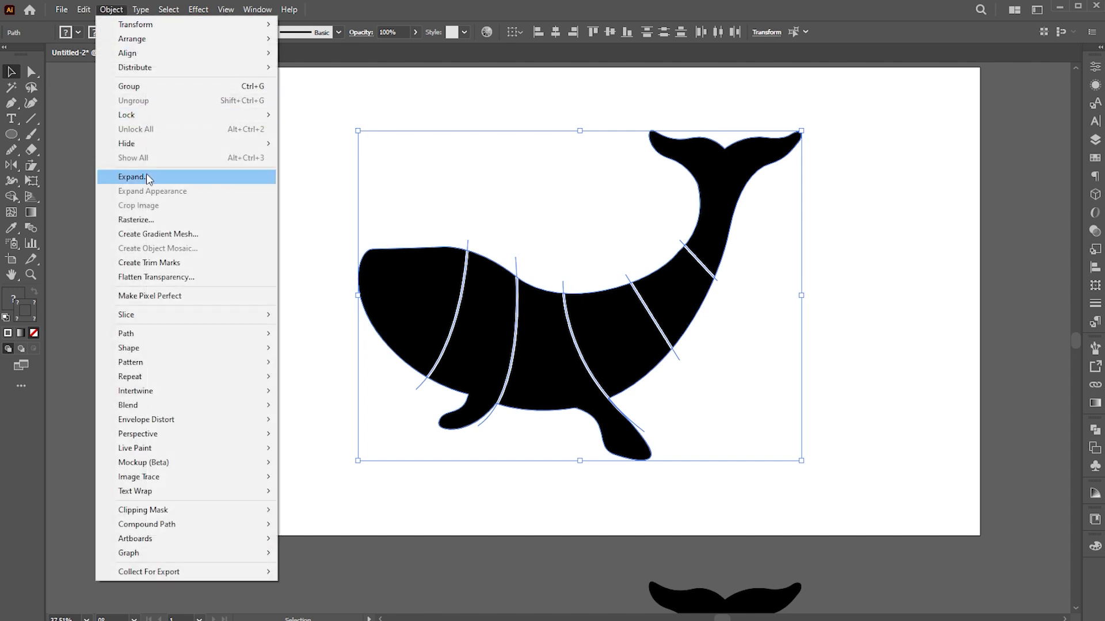
click(148, 180)
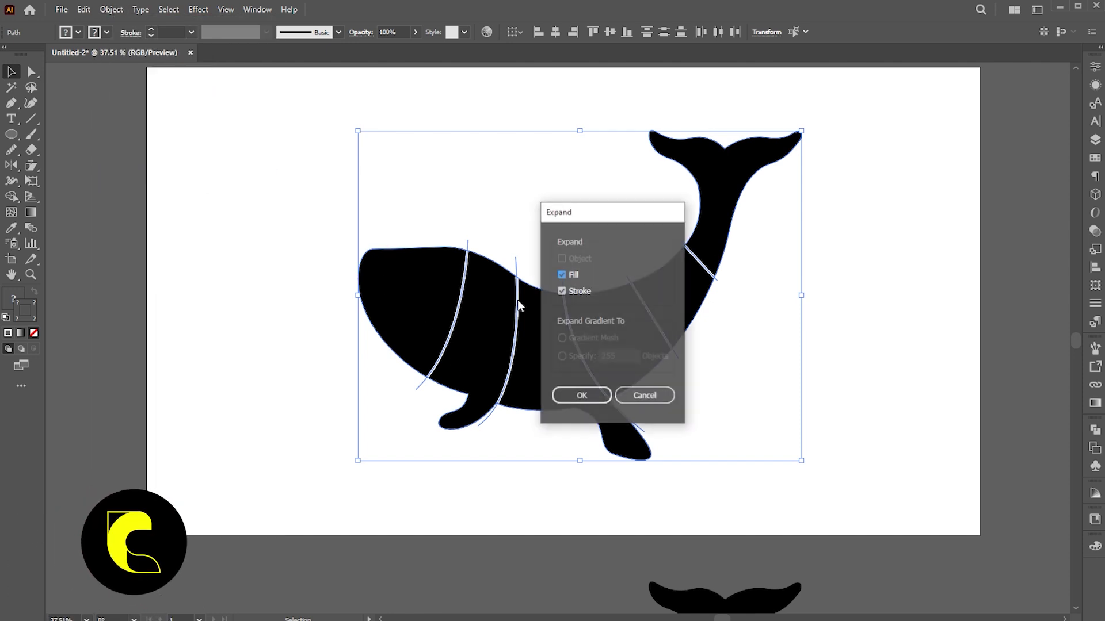
click(582, 396)
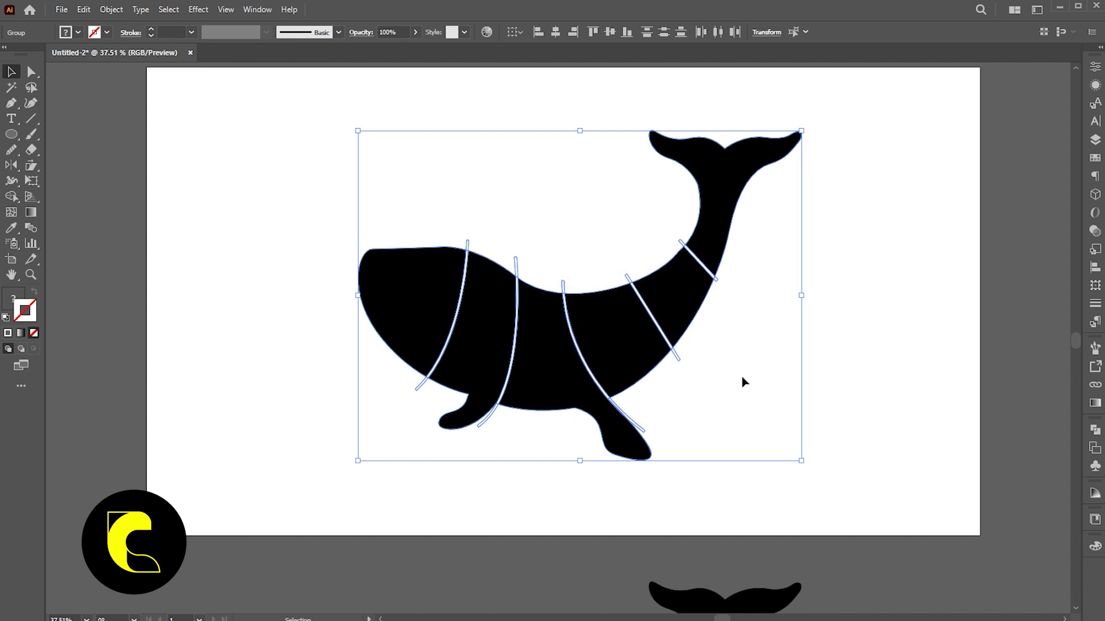
Divide the expanded whale along its white lines with the Pathfinder Divide operation.
click(1096, 432)
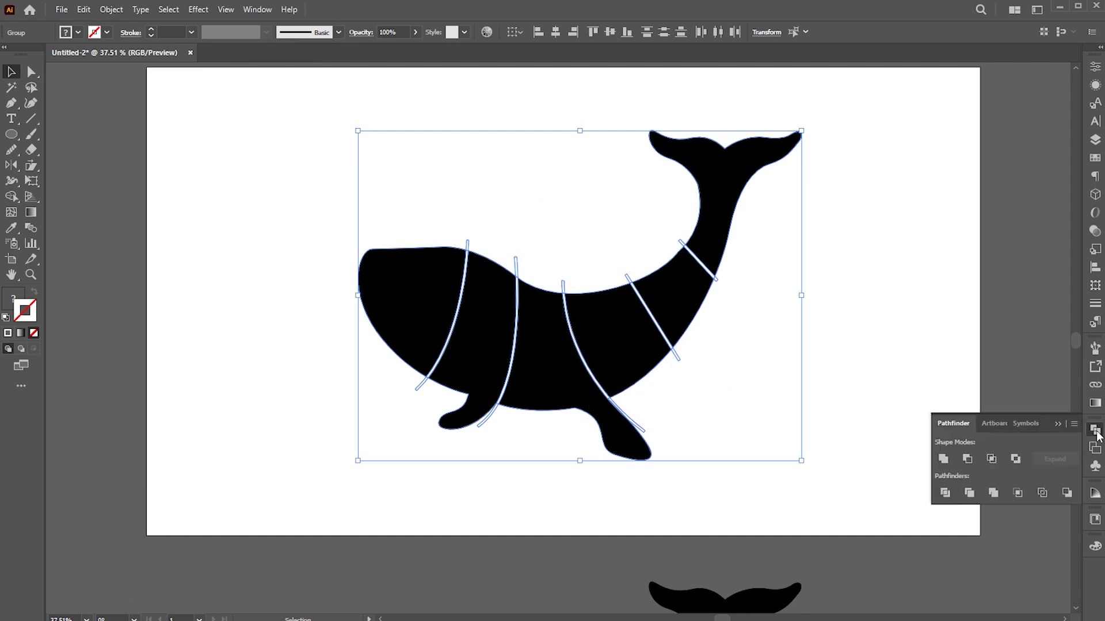
click(944, 493)
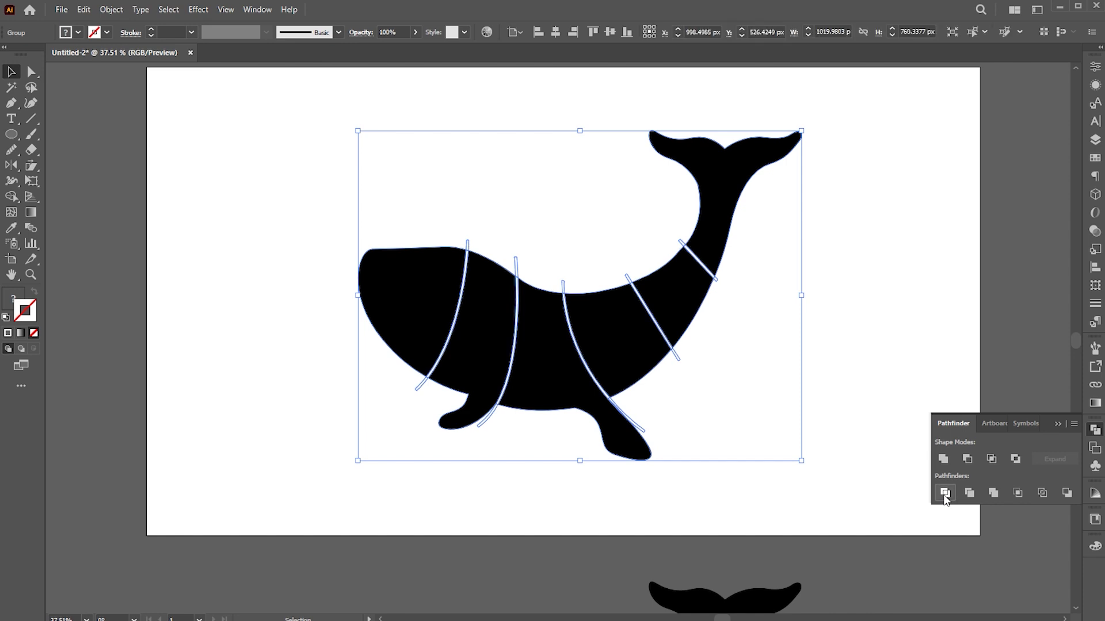
click(1057, 425)
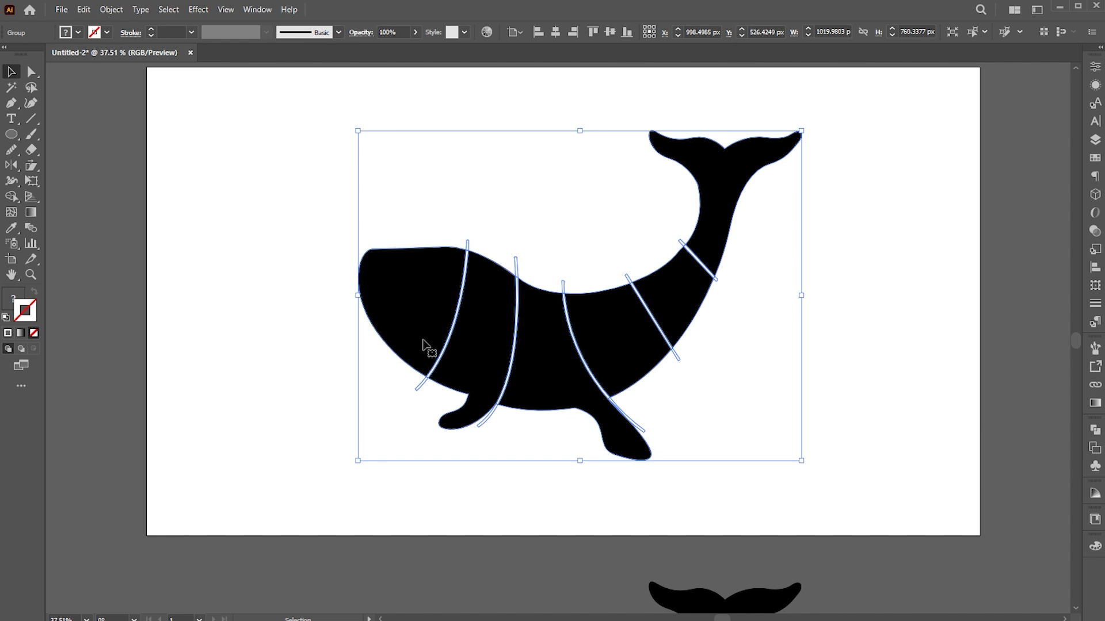
Isolate the divided whale group, select all its black pieces with the Magic Wand and cut them.
double_click(429, 291)
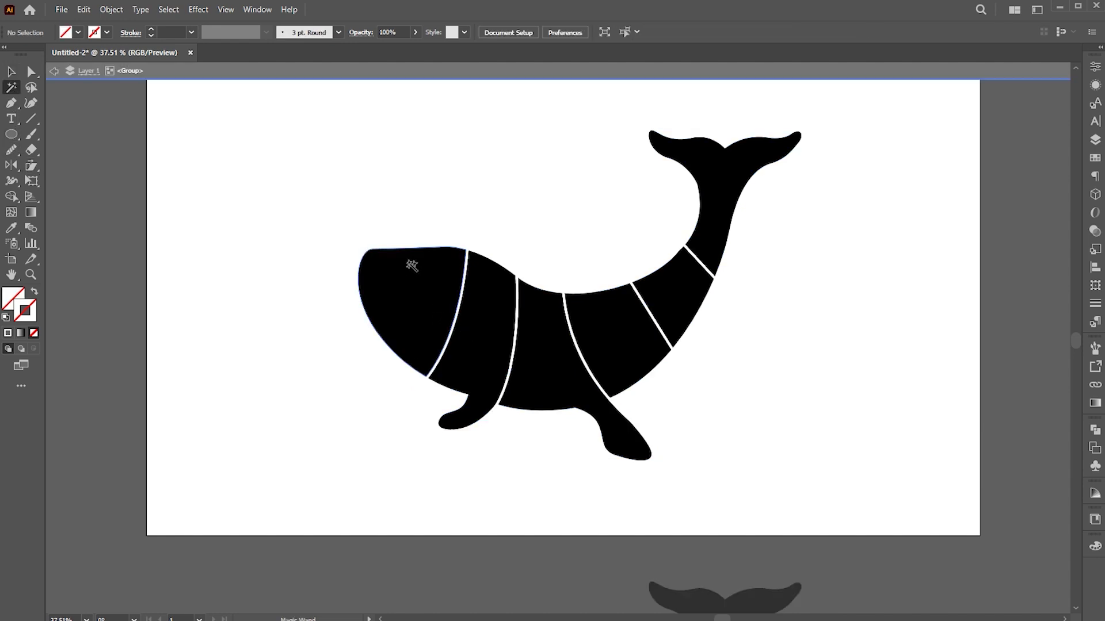
click(412, 265)
click(87, 8)
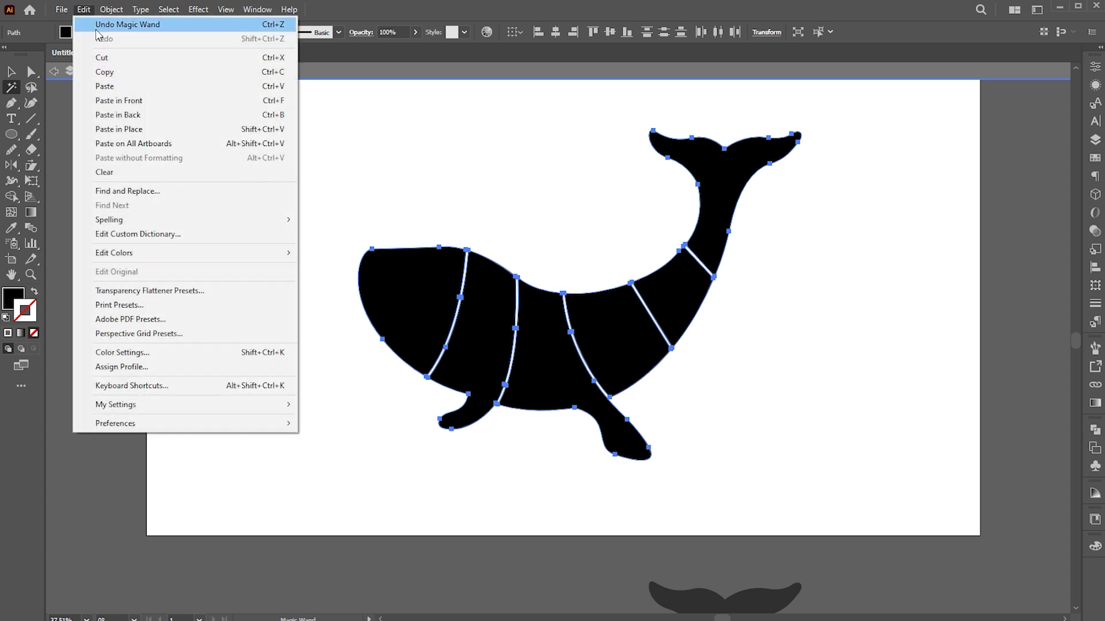
click(115, 56)
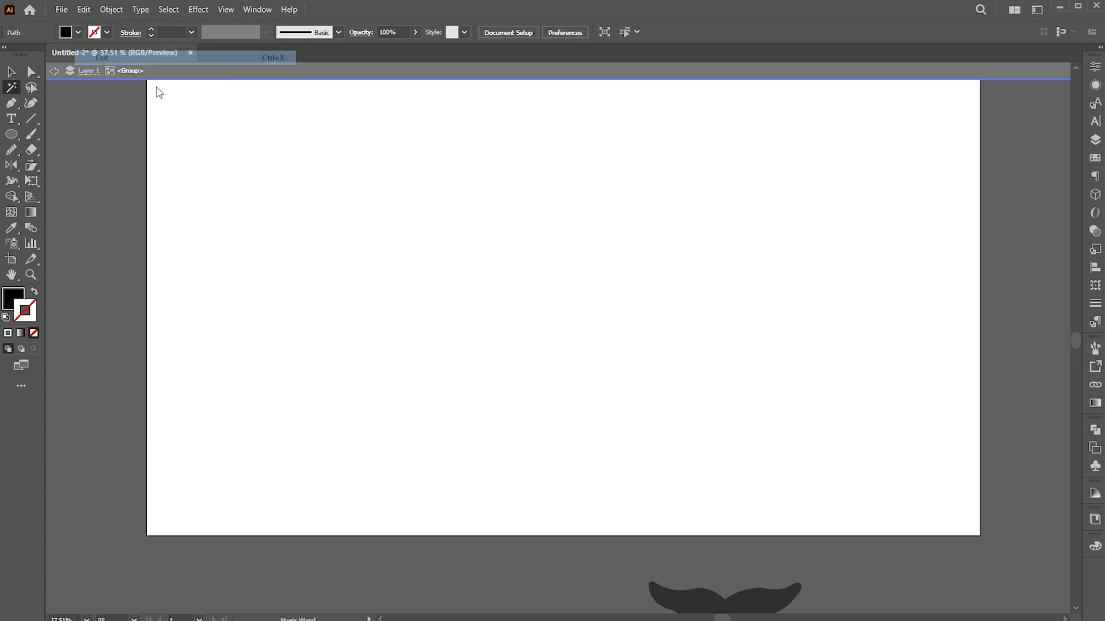
Delete the leftover white objects from the isolated whale group and leave isolation mode.
click(481, 253)
key(ctrl+x)
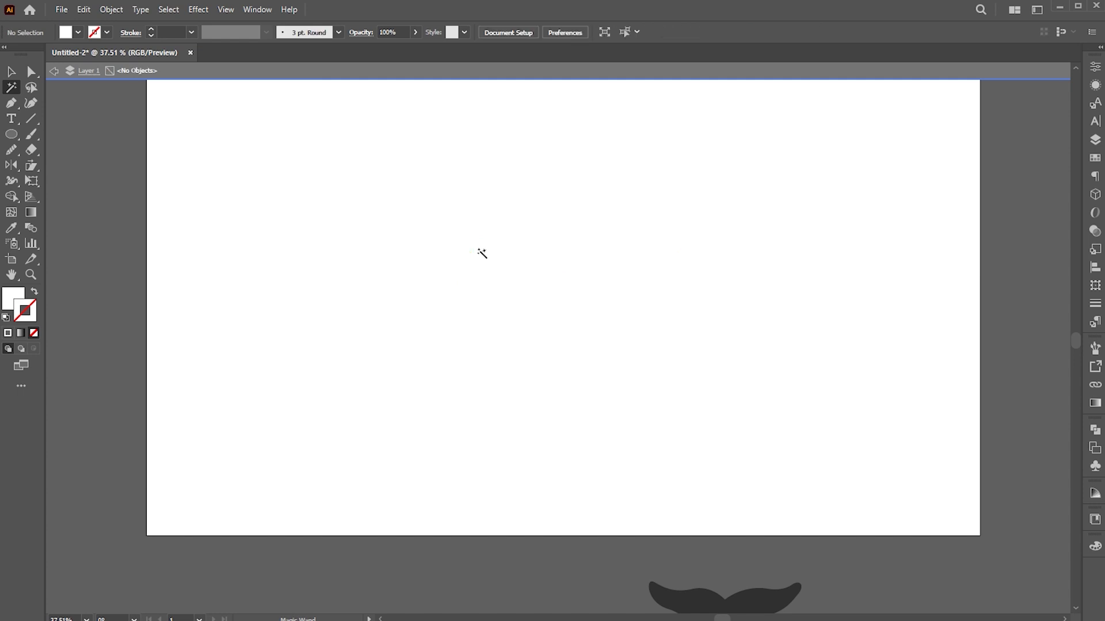
key(Escape)
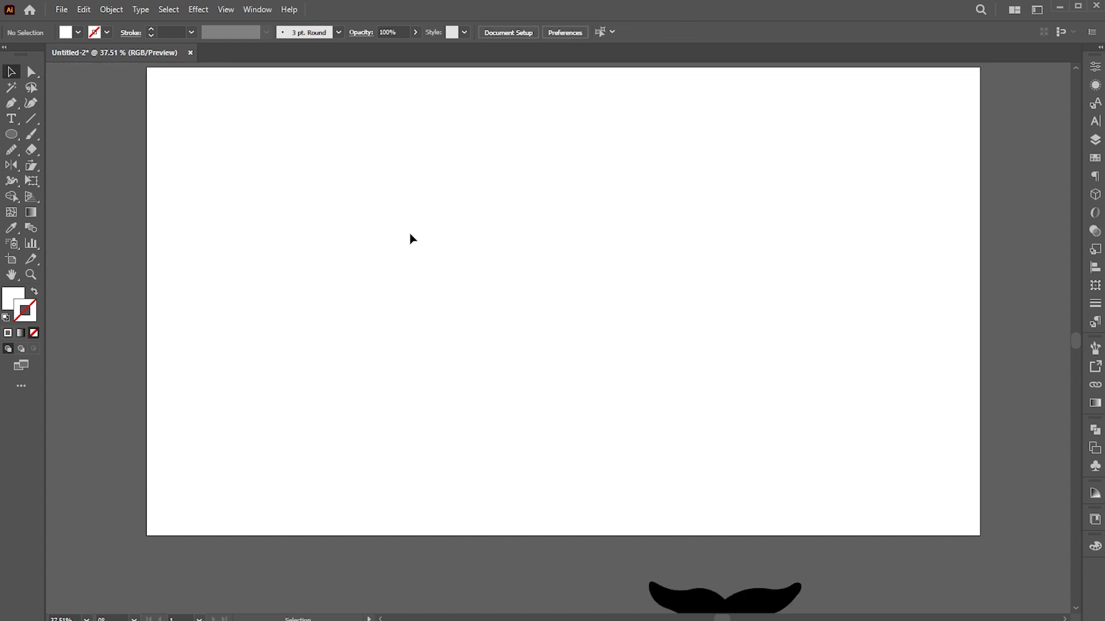
Paste the cut black whale pieces in front at their original position on the artboard and deselect them.
click(84, 9)
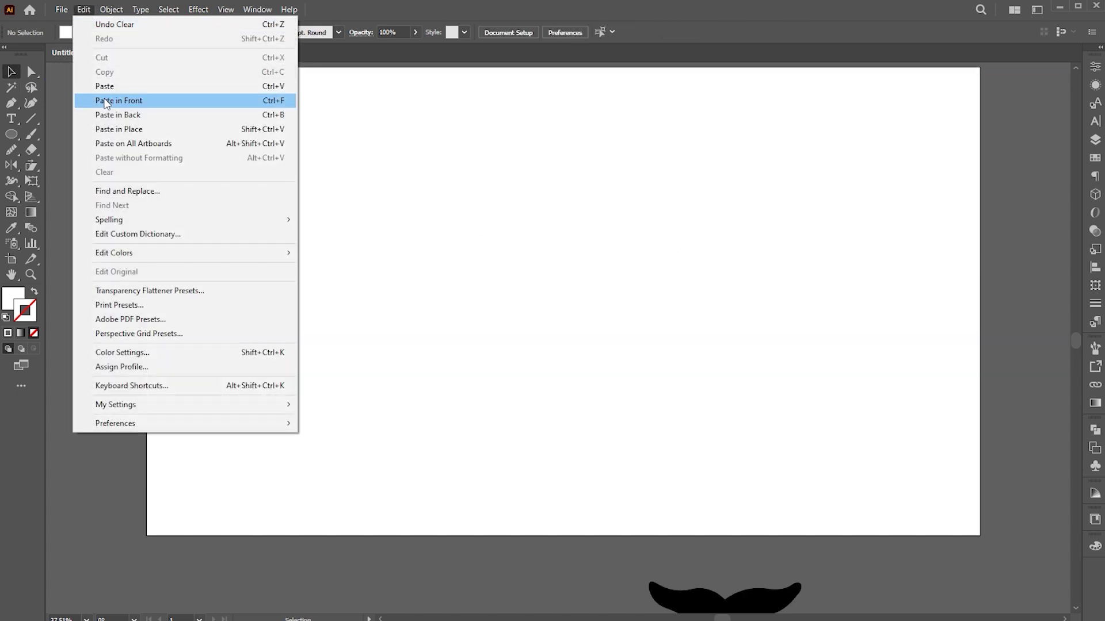
click(123, 102)
click(713, 386)
mouse_move(476, 328)
mouse_down()
mouse_move(378, 284)
mouse_move(492, 336)
mouse_up()
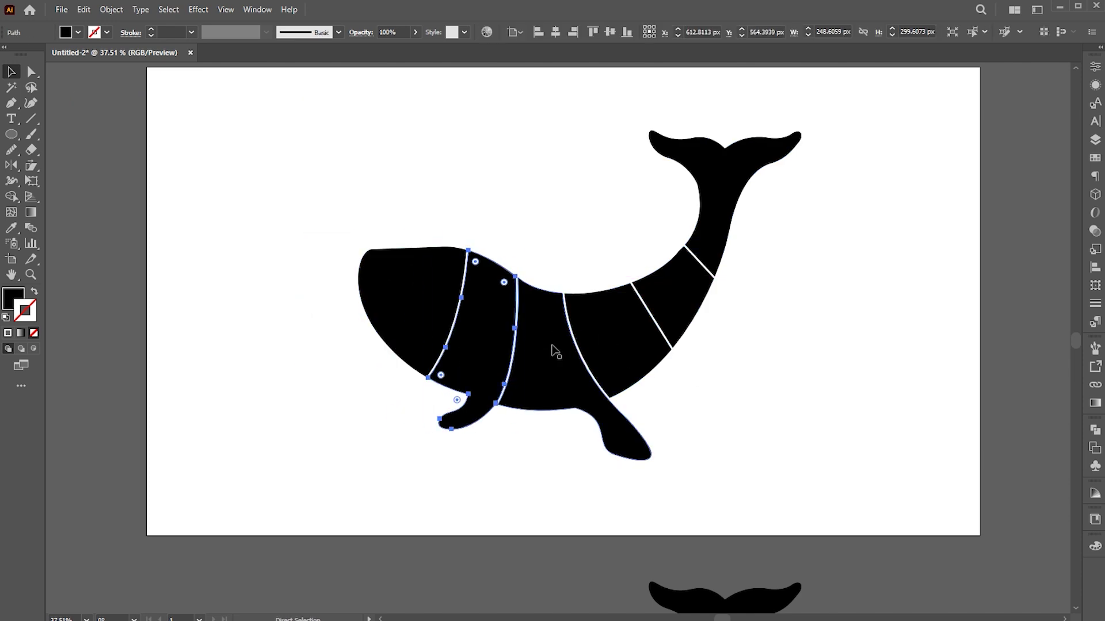
click(541, 237)
Draw an open Pen path below the belly that crosses both fins where they join the whale's body.
scroll(564, 234, up, 2)
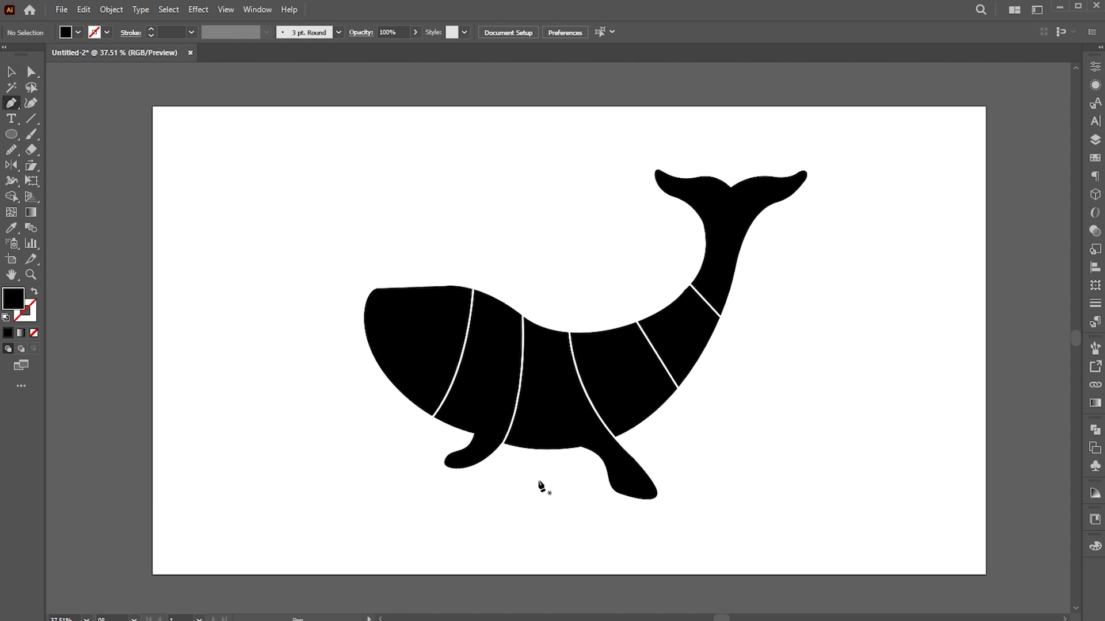
drag(461, 446, 620, 458)
ctrl+click(503, 458)
key(z)
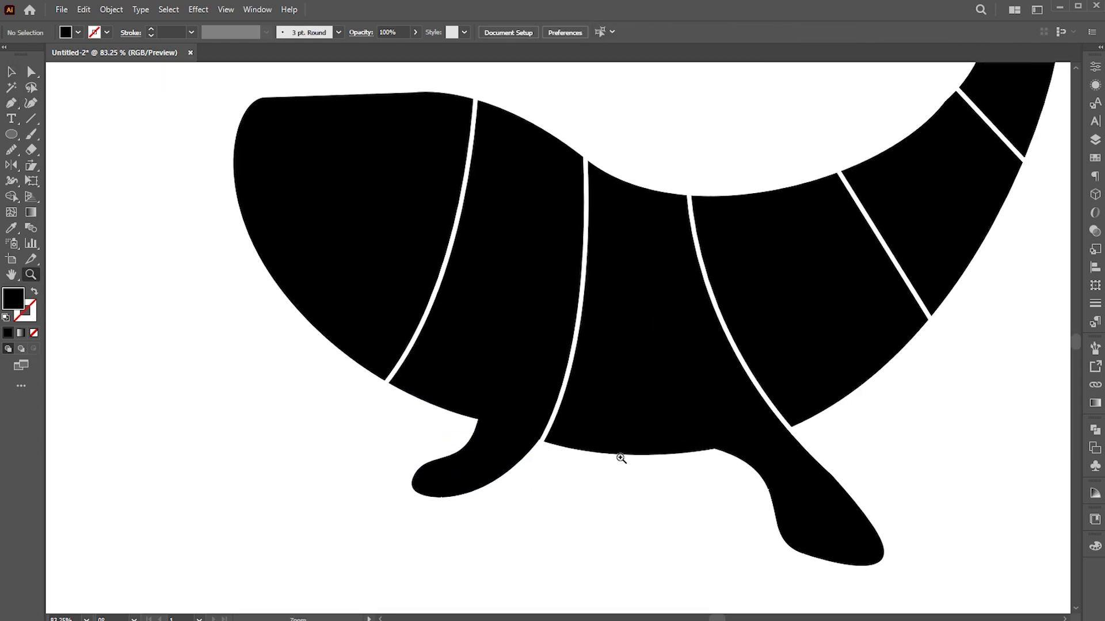
click(438, 439)
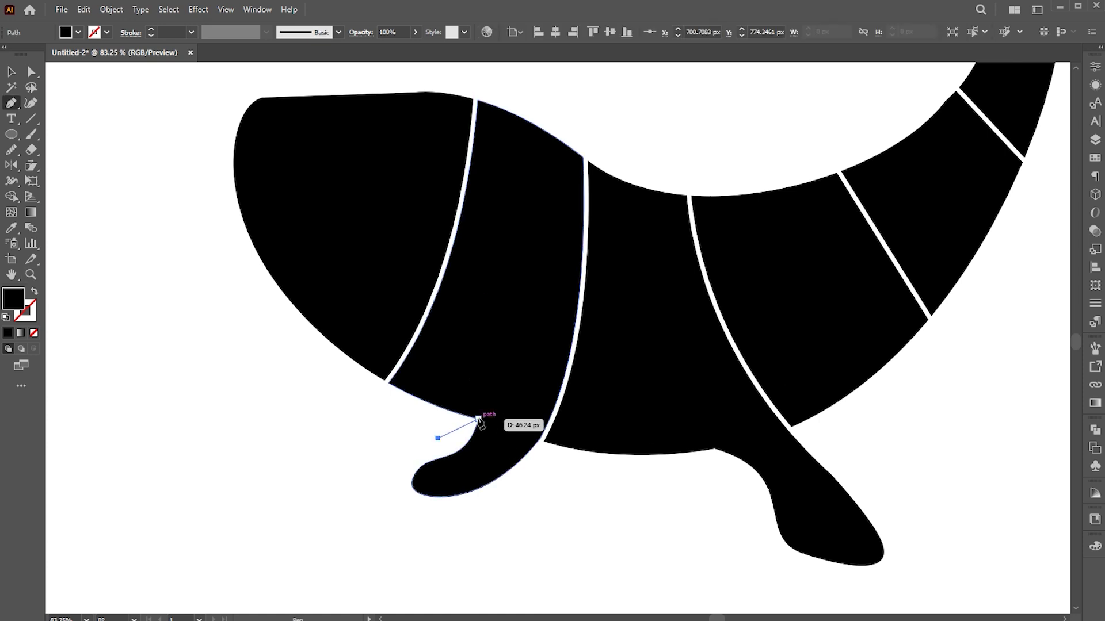
click(477, 419)
click(542, 440)
drag(651, 484, 688, 480)
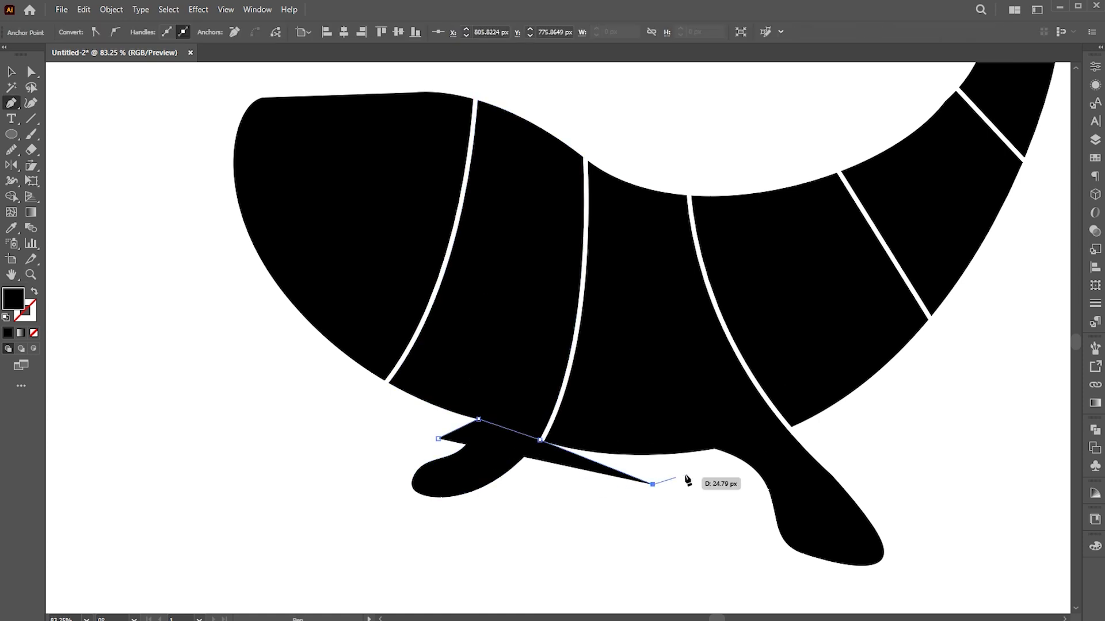
click(714, 448)
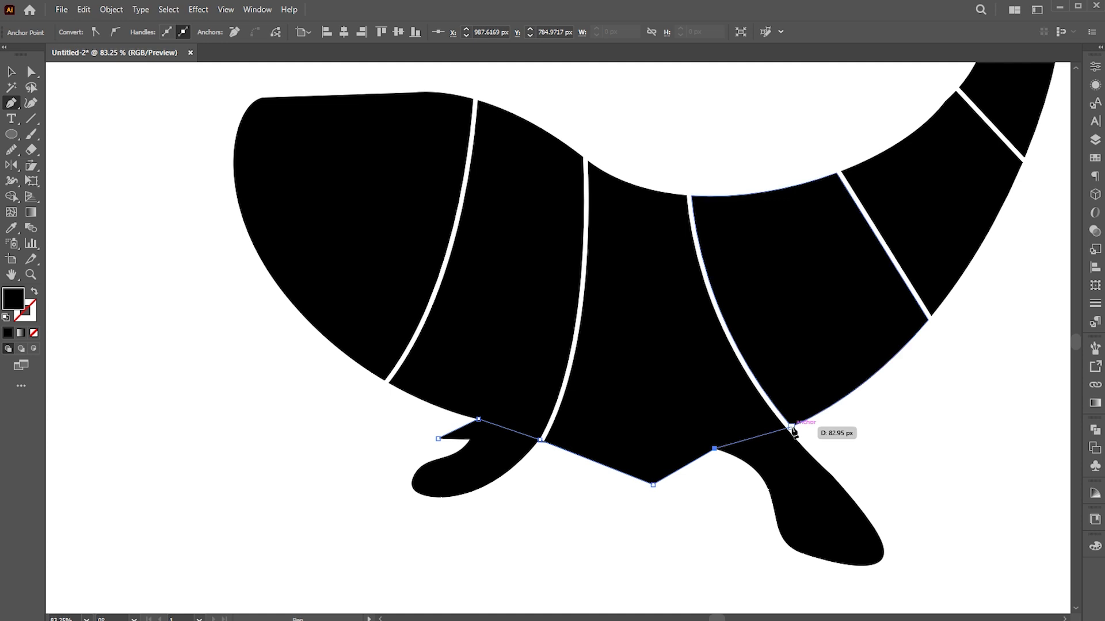
drag(802, 422, 803, 421)
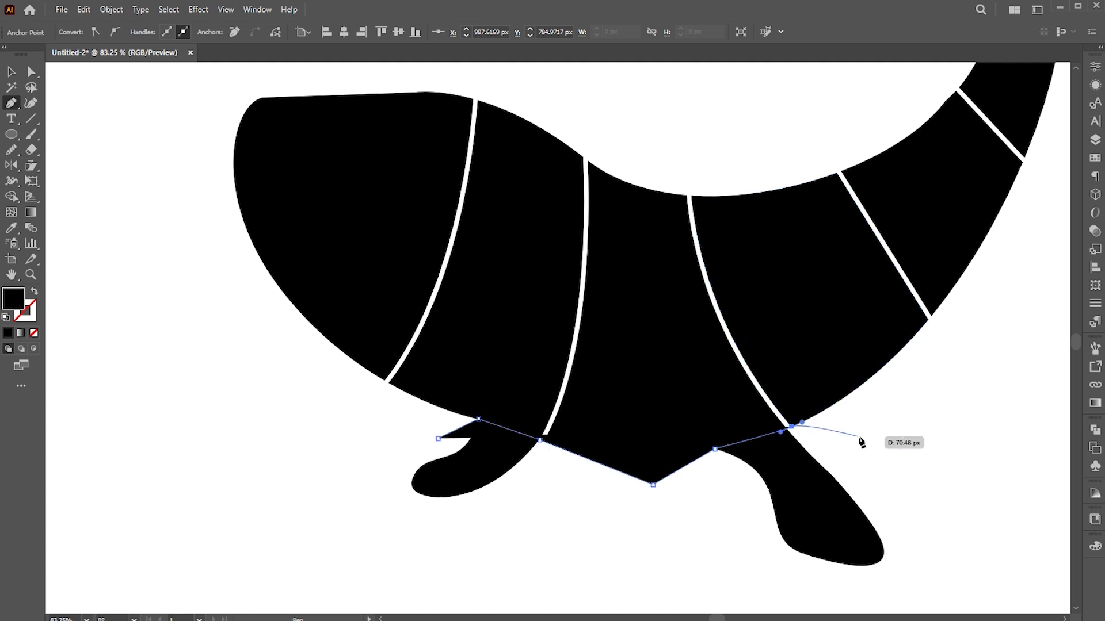
click(858, 436)
key(v)
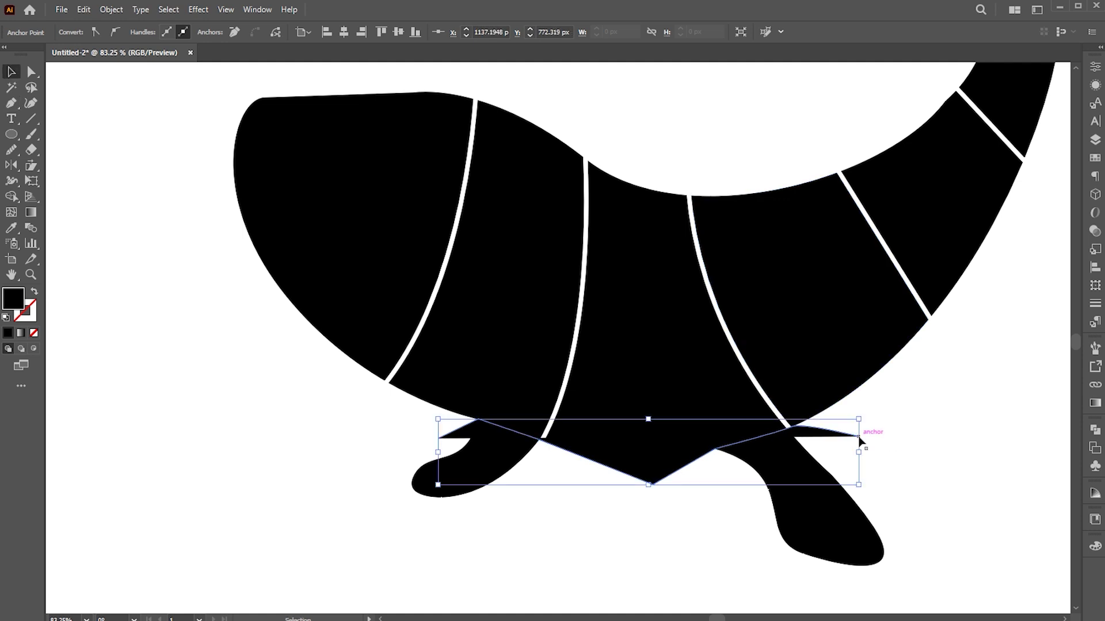
Swap the path's fill and stroke, and divide the body and fin pieces along it with Pathfinder Divide.
click(35, 293)
drag(288, 363, 903, 506)
click(1094, 430)
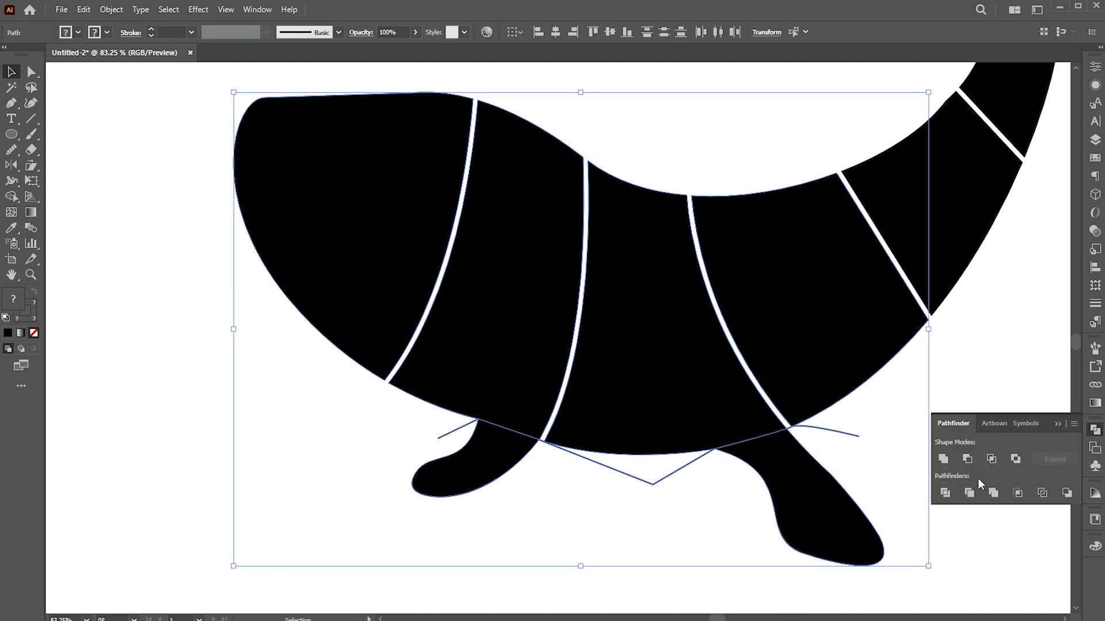
click(945, 495)
click(1057, 424)
click(526, 472)
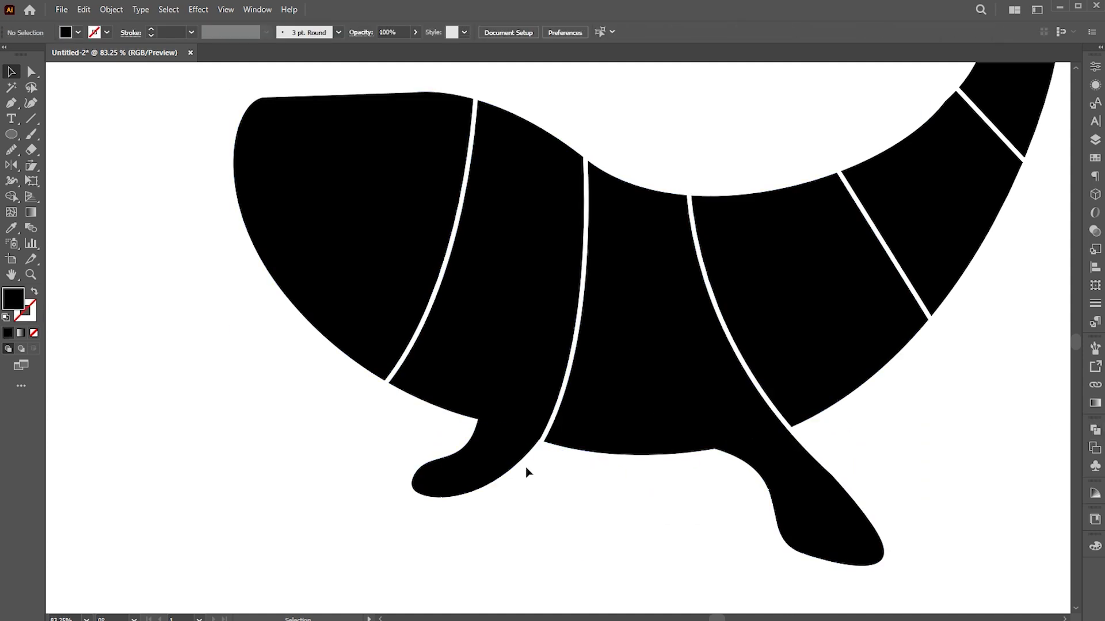
Ungroup the divided whale pieces and deselect them.
click(506, 444)
right_click(523, 109)
click(572, 279)
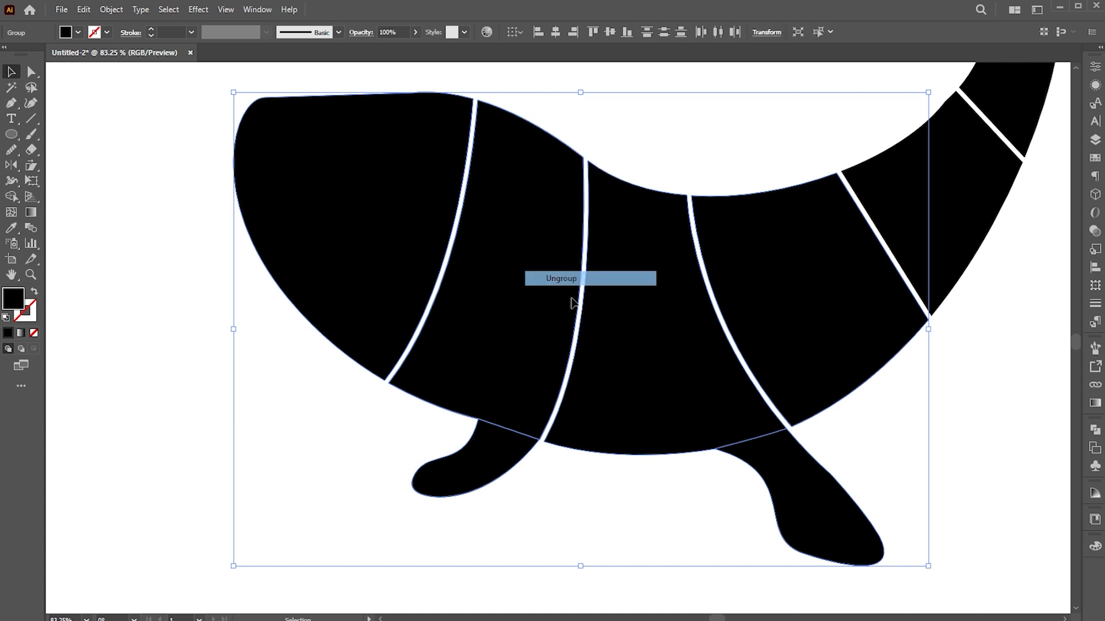
click(517, 475)
Pull each fin away from the body to test its separation, and undo each move.
drag(499, 446, 499, 488)
key(ctrl+z)
drag(824, 483, 819, 519)
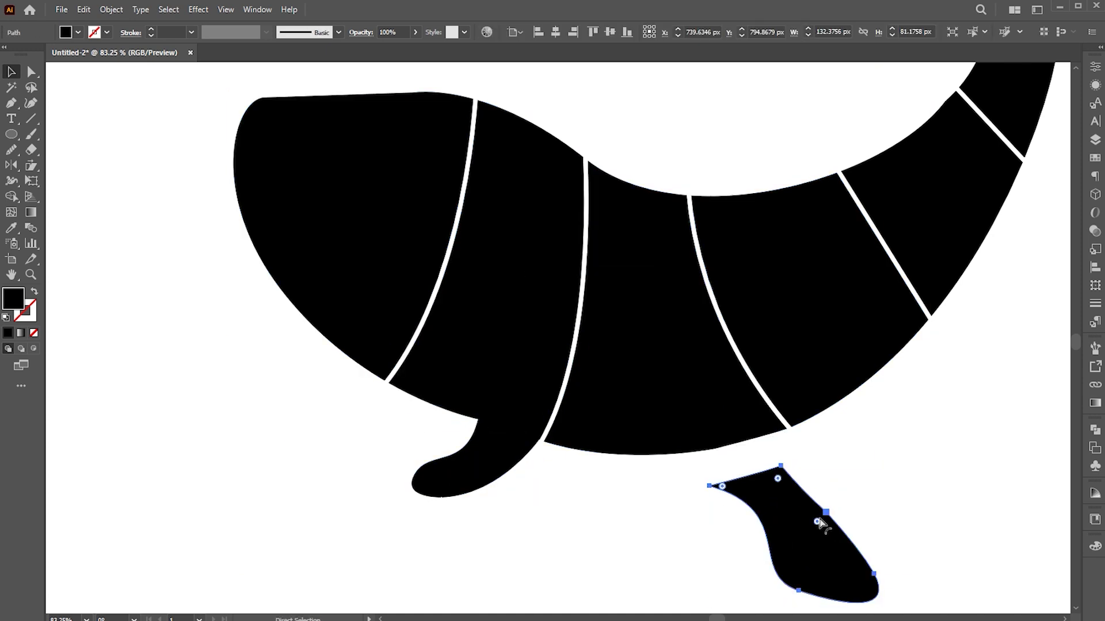
key(ctrl+z)
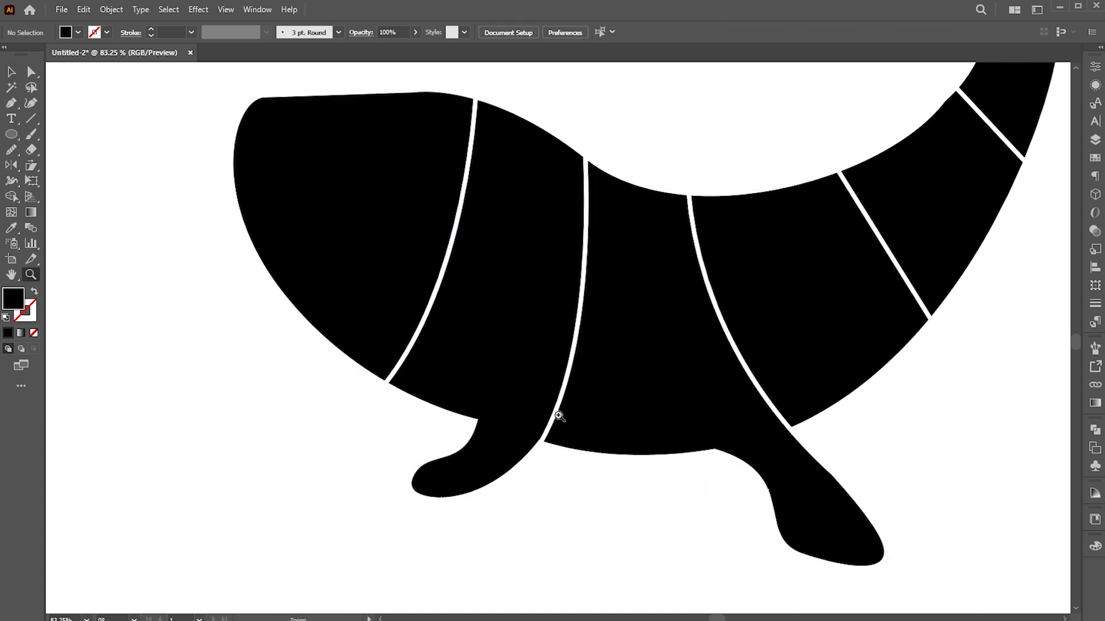
Add the text "whale" in Gotham Ultra above the whale silhouette.
drag(577, 430, 463, 386)
drag(638, 392, 554, 403)
key(t)
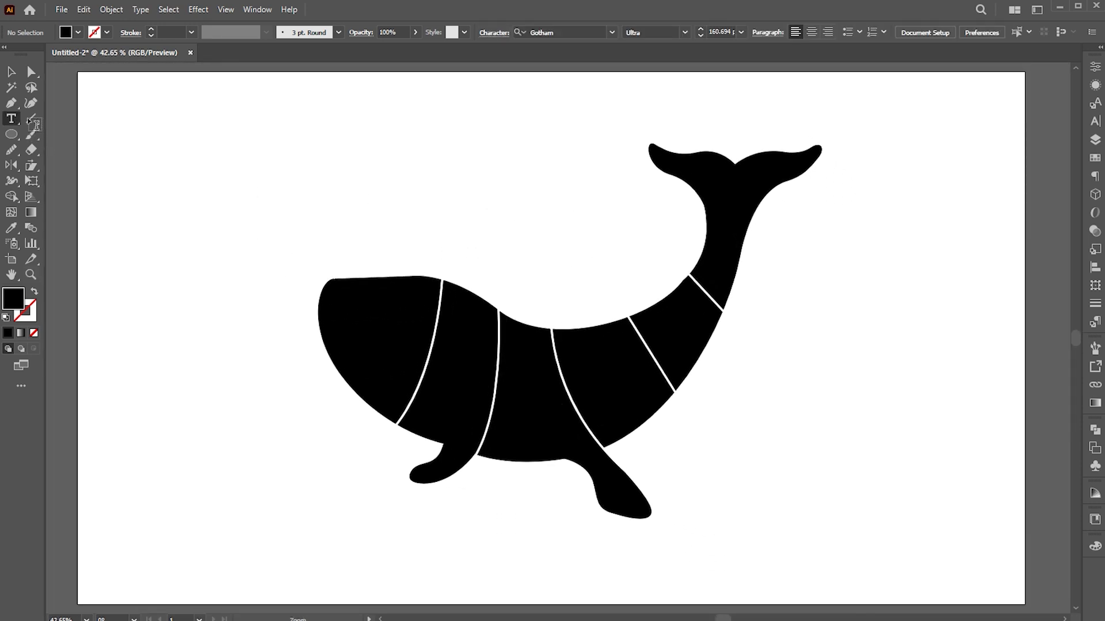
click(425, 169)
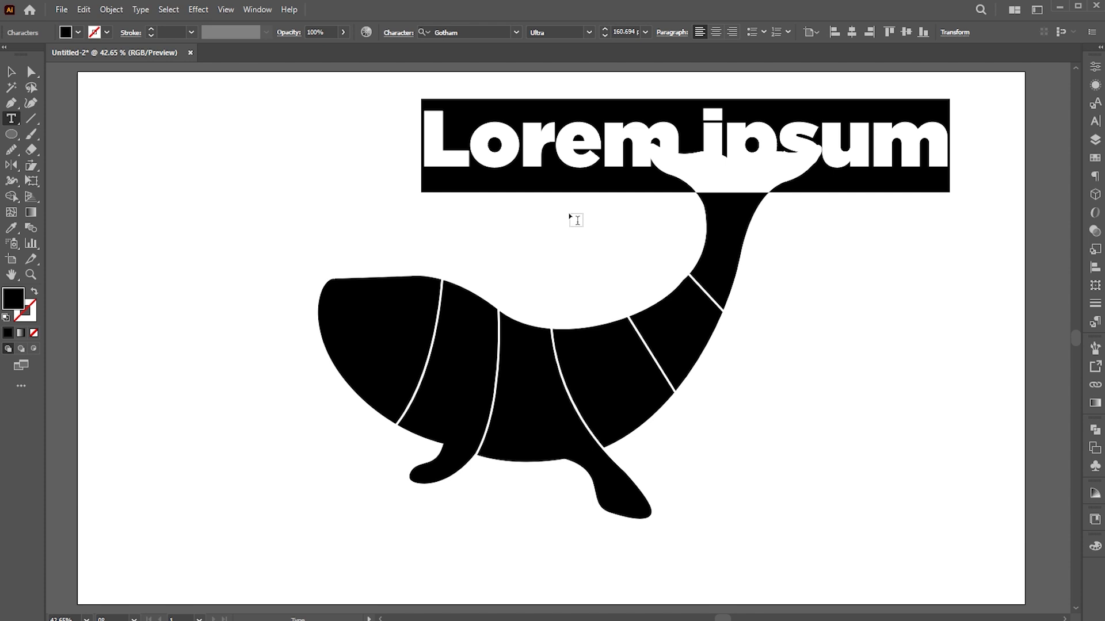
text(whal)
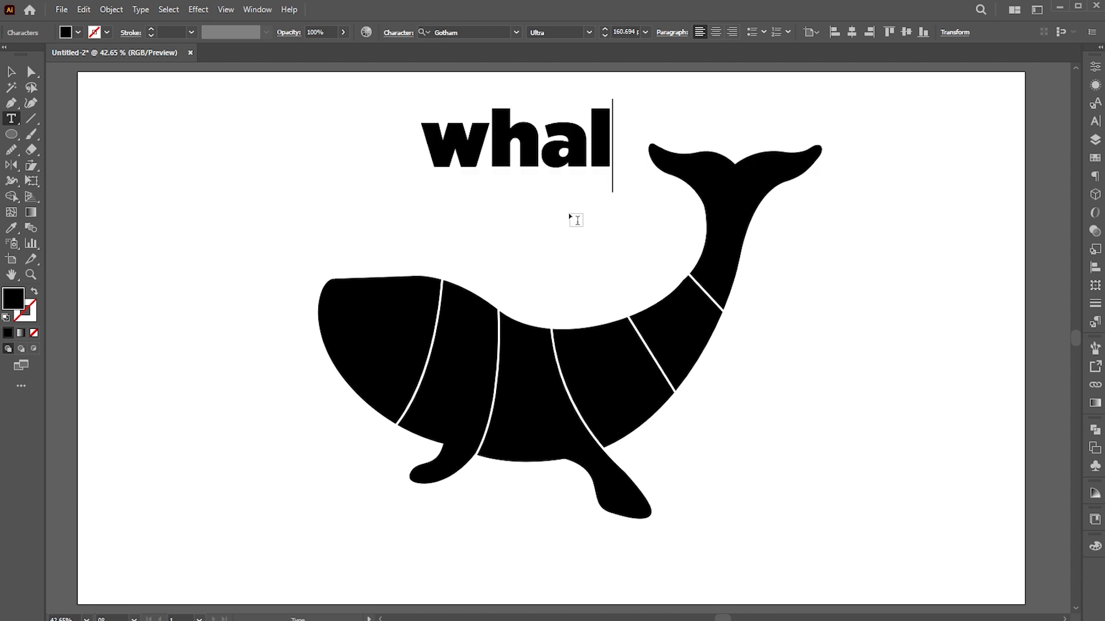
text(e)
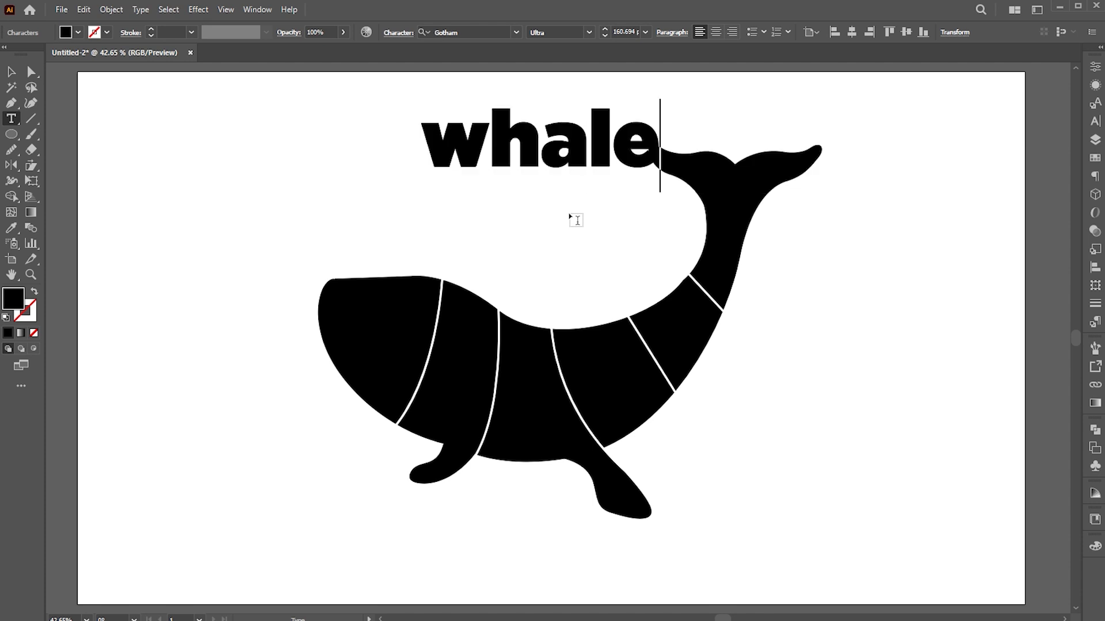
Change the text's case to UPPERCASE and position the word above the whale's head, clear of the tail.
click(9, 71)
drag(513, 172, 418, 195)
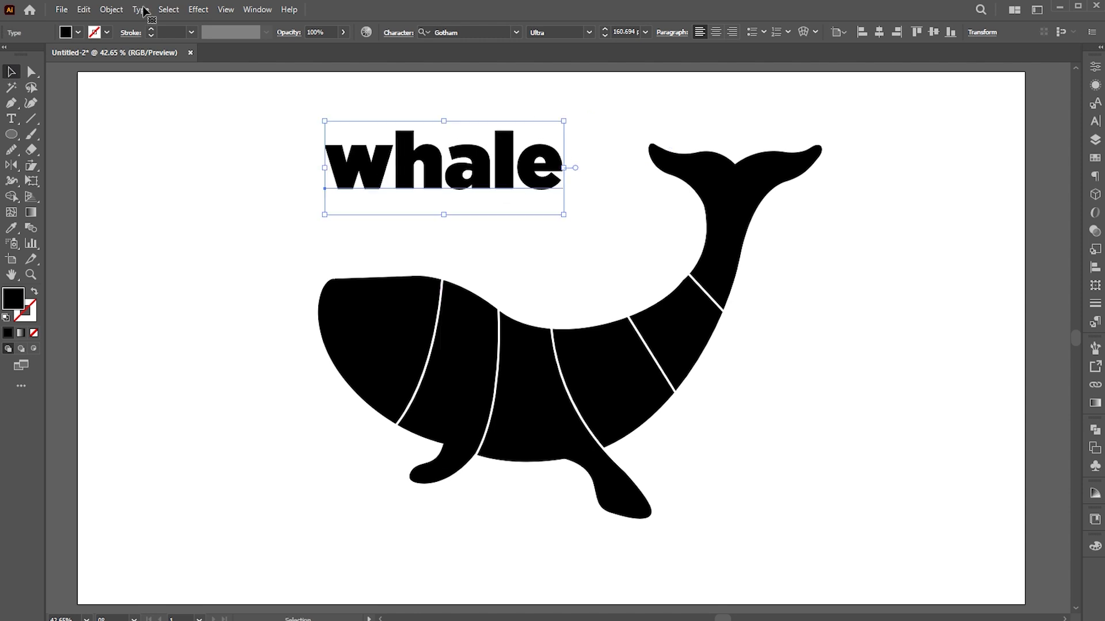
click(144, 10)
mouse_move(206, 212)
click(386, 210)
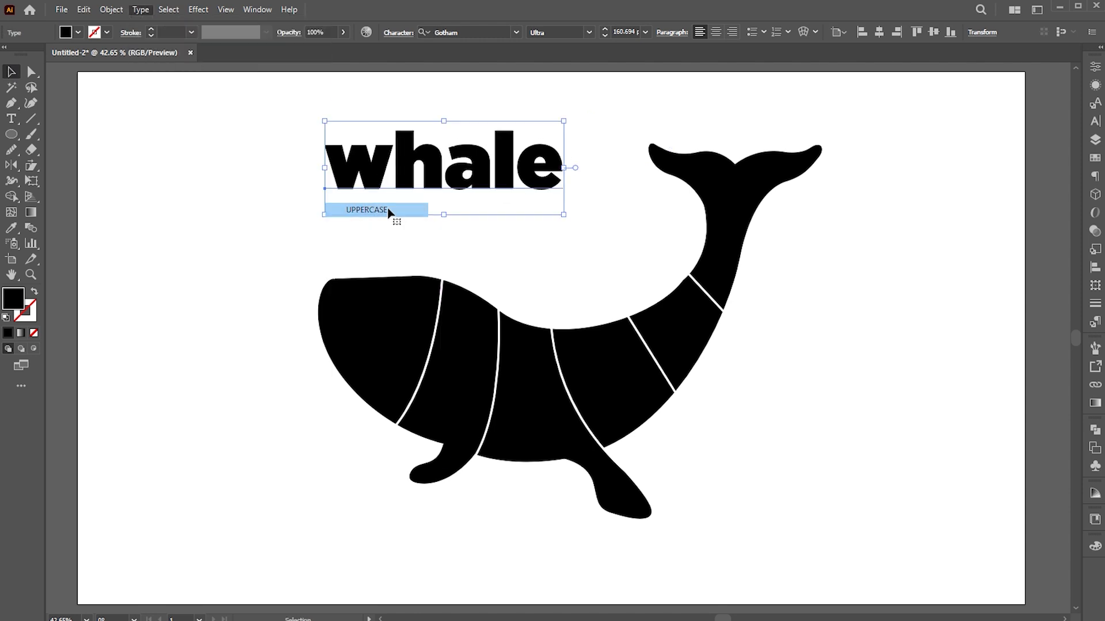
drag(498, 170, 431, 164)
Convert the WHALE text to outlines and ungroup it into separate letters.
right_click(450, 160)
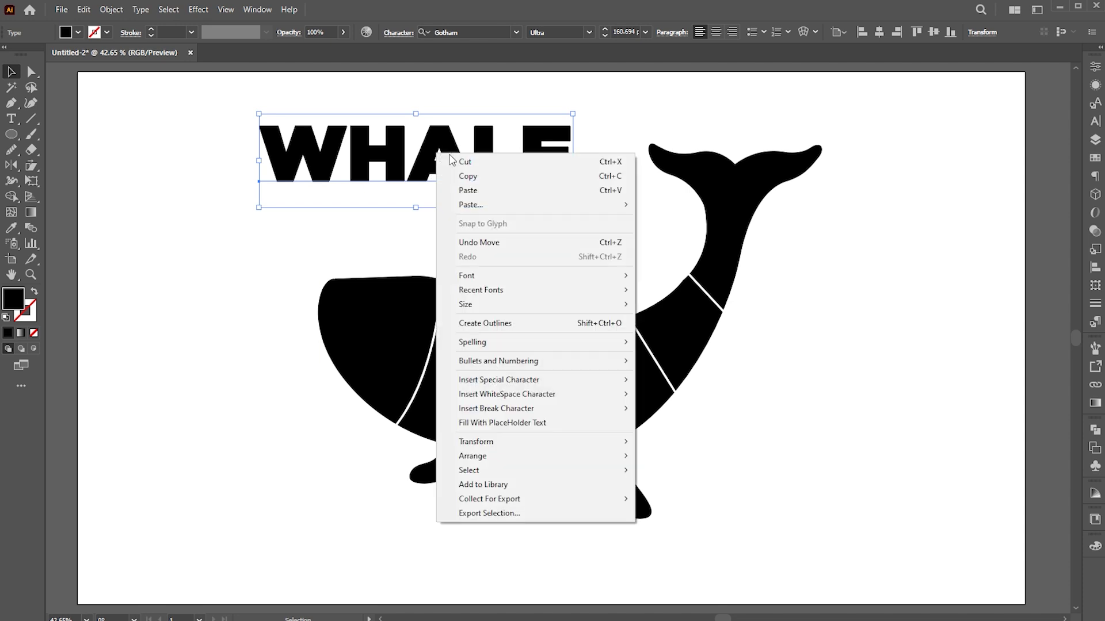
click(496, 320)
right_click(395, 154)
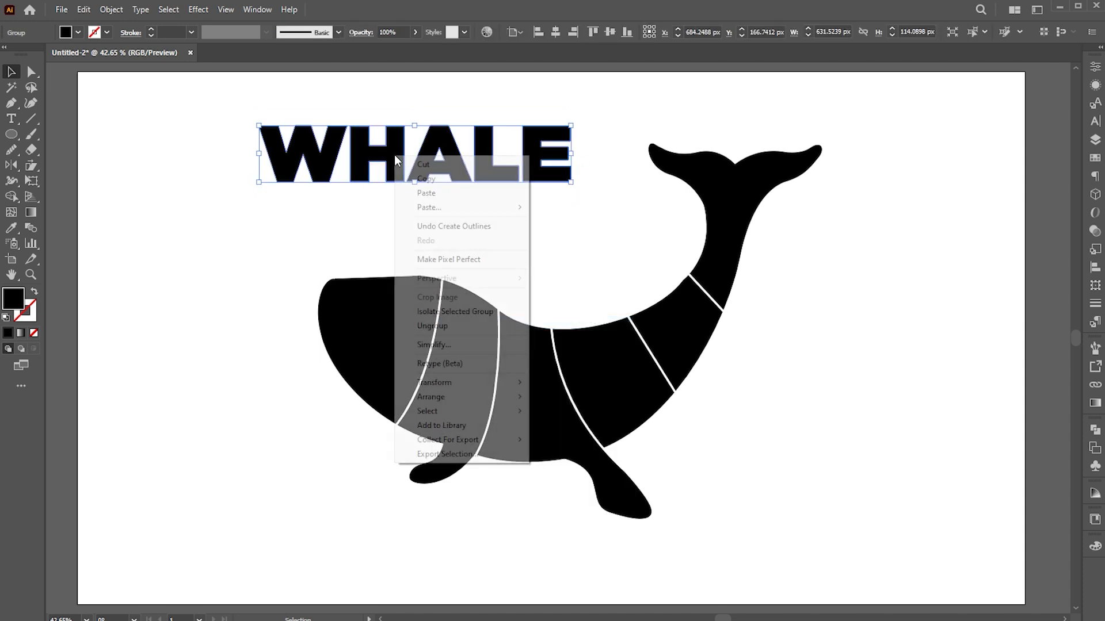
click(437, 325)
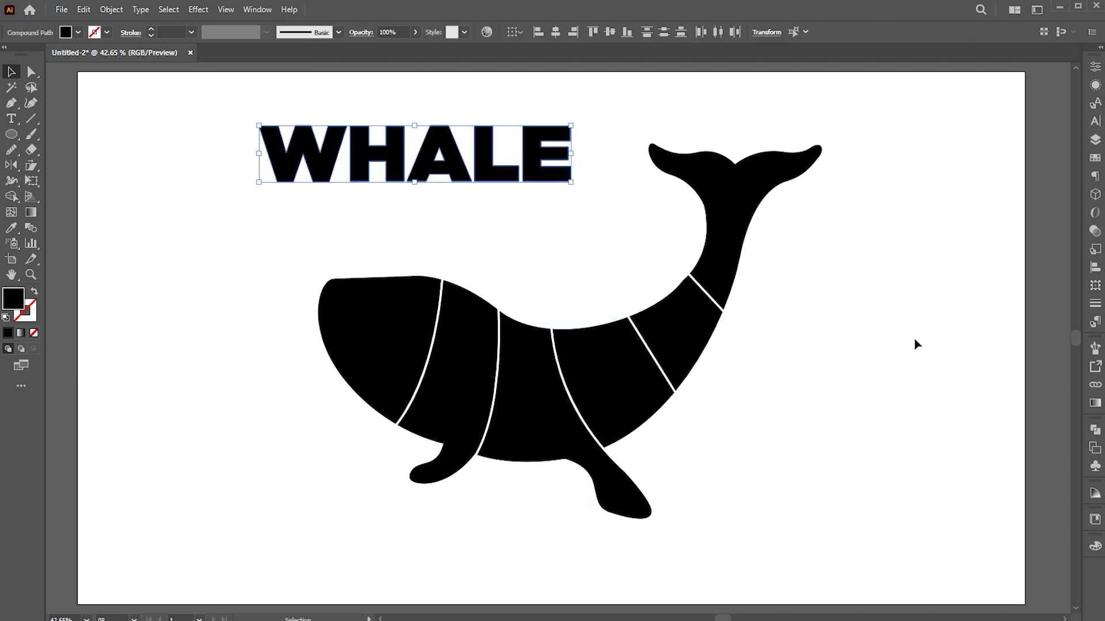
Select all the whale pieces, bring them to the front and deselect them.
drag(882, 266, 356, 450)
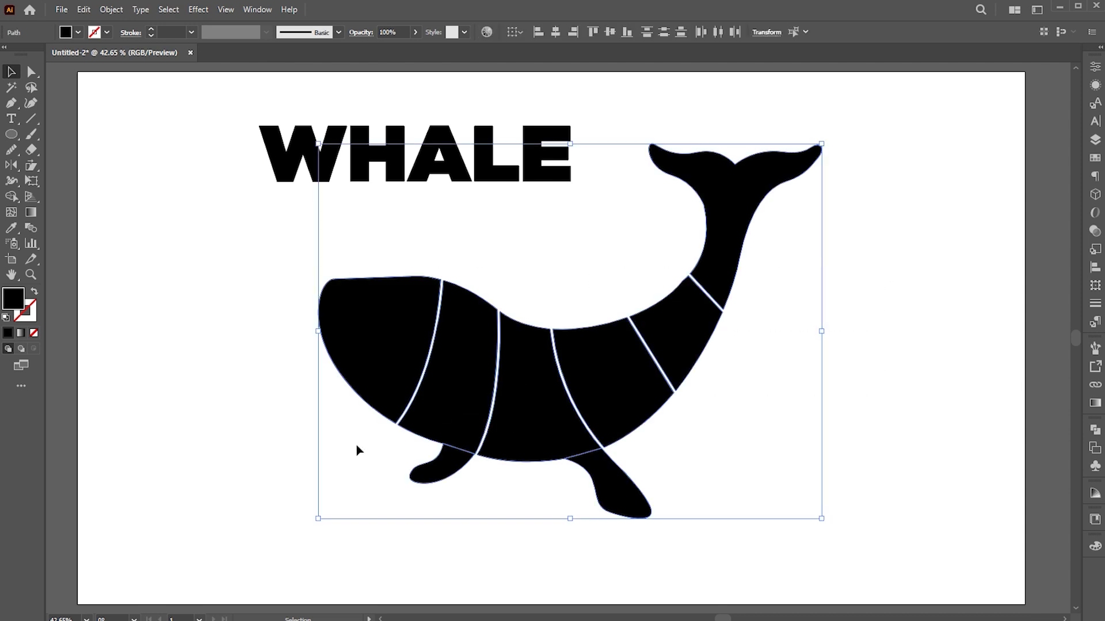
right_click(621, 345)
mouse_move(695, 285)
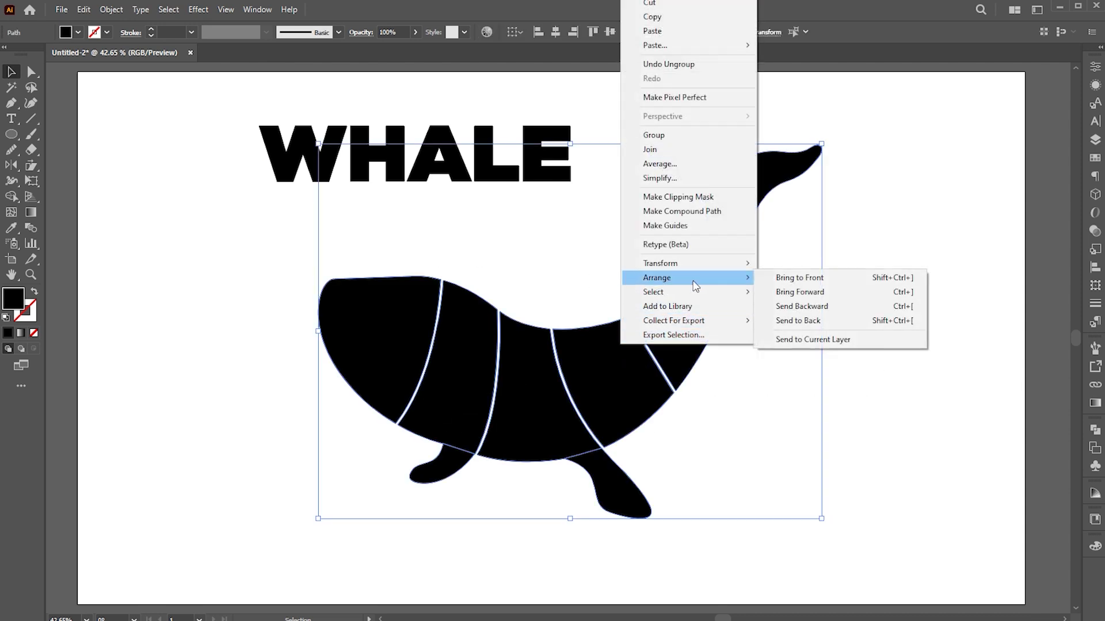
click(844, 279)
click(882, 279)
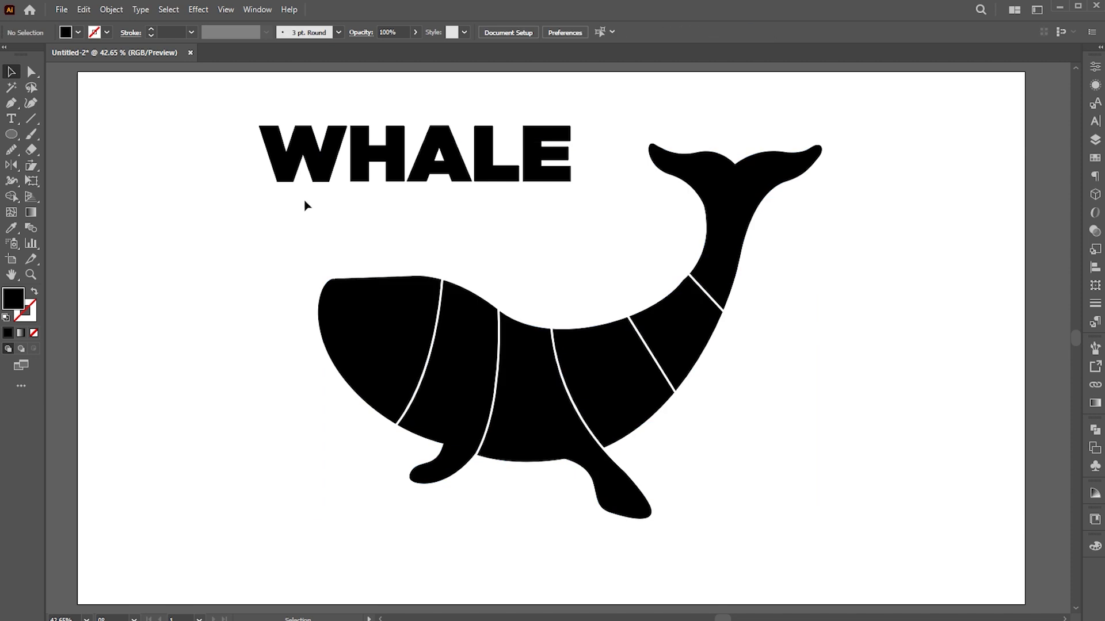
Warp the letter W into the whale's head piece with Envelope Distort, Make with Top Object.
click(324, 168)
shift+click(374, 307)
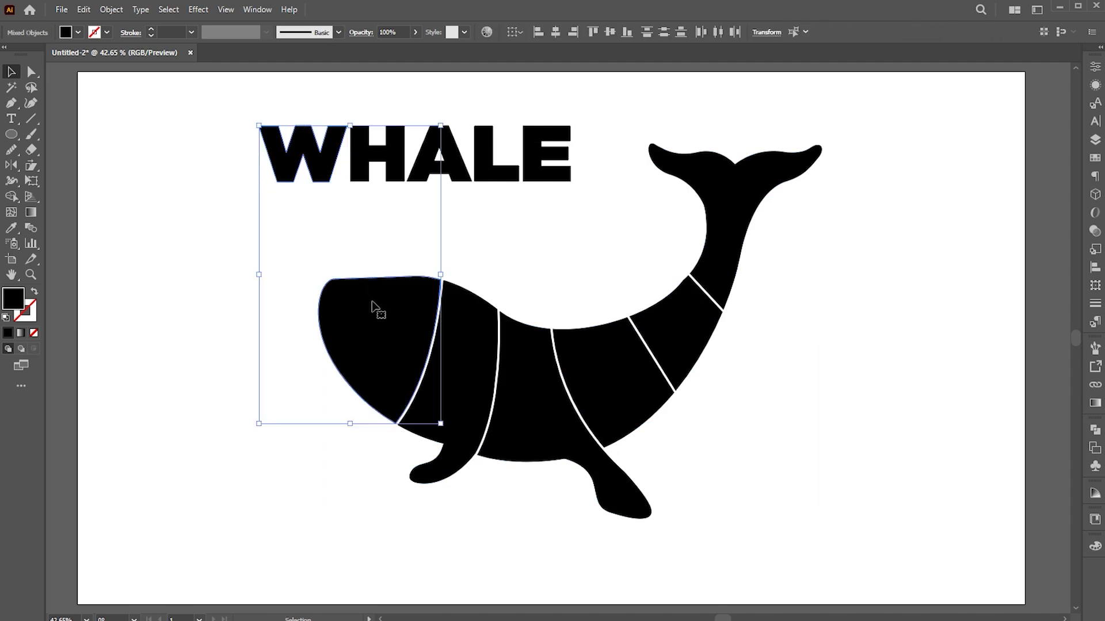
click(111, 10)
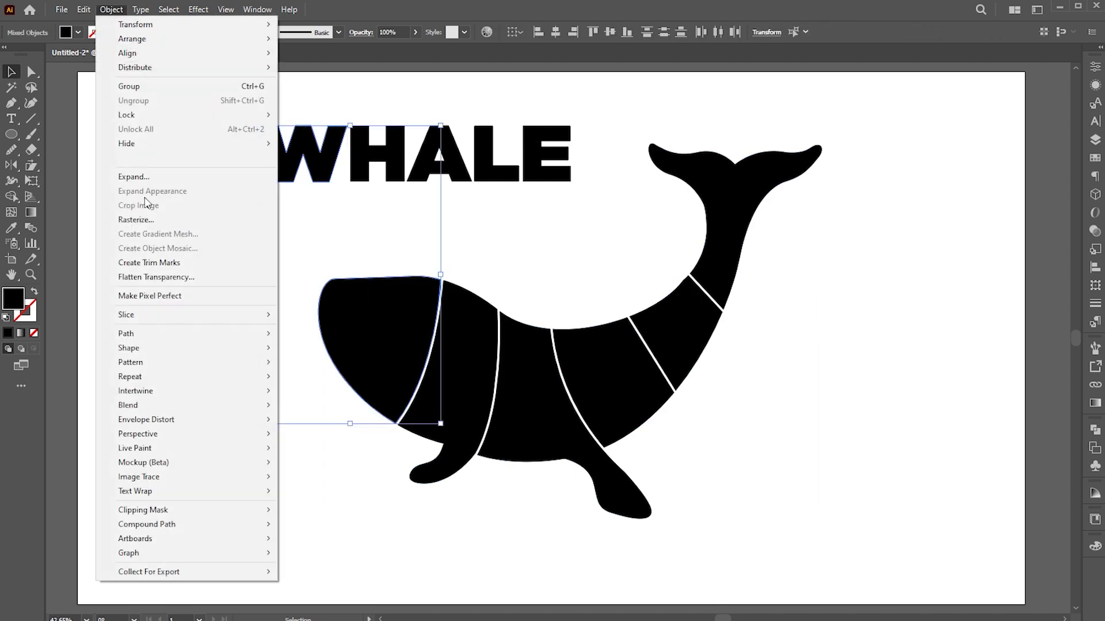
mouse_move(149, 422)
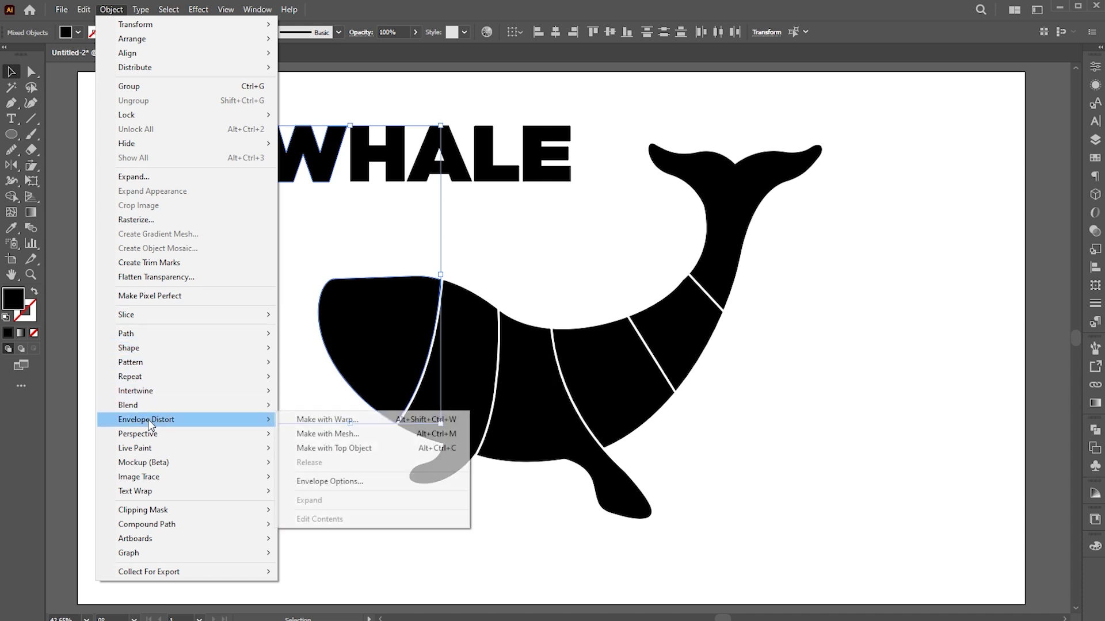
click(347, 449)
click(726, 439)
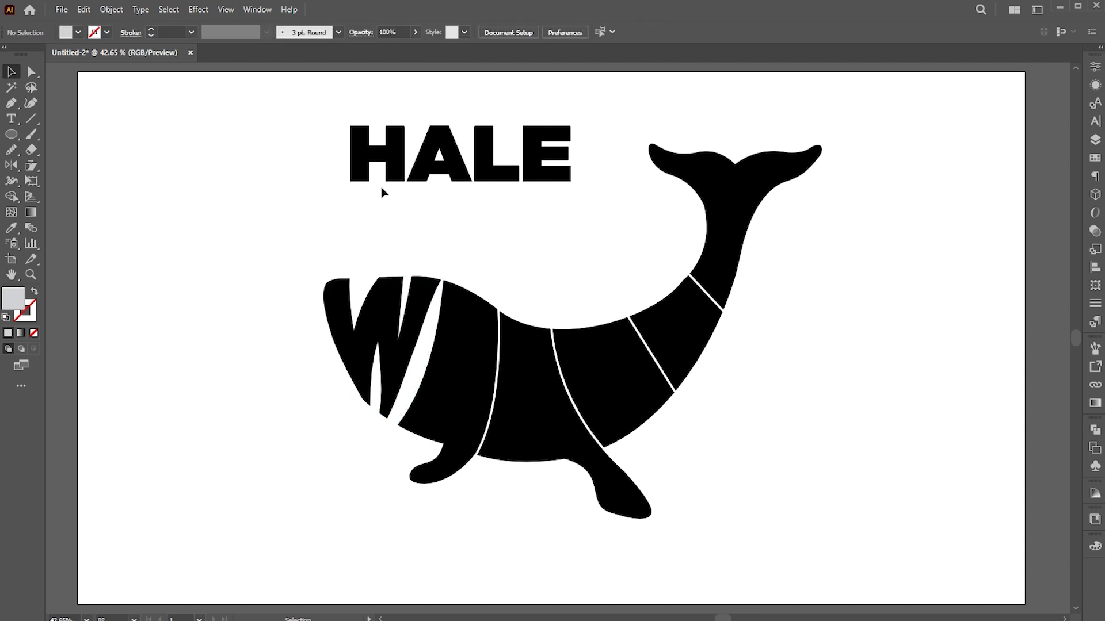
Warp the letter H into the body piece right behind the head using Make with Top Object.
click(400, 176)
shift+click(471, 389)
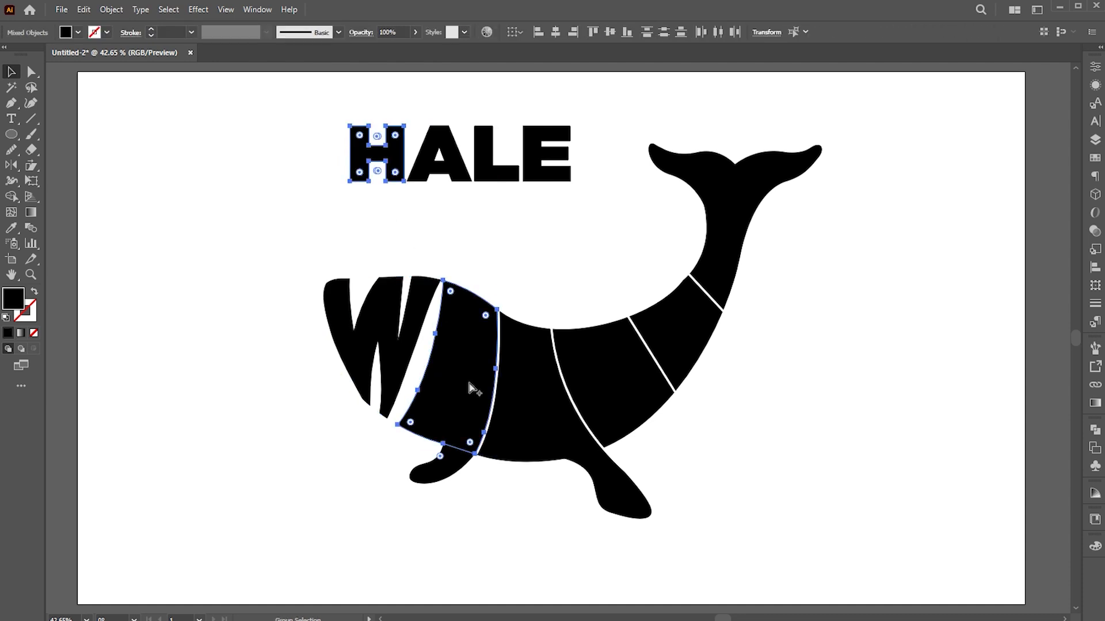
key(ctrl+alt+c)
Warp the letter A into the middle body piece using Make with Top Object.
click(449, 175)
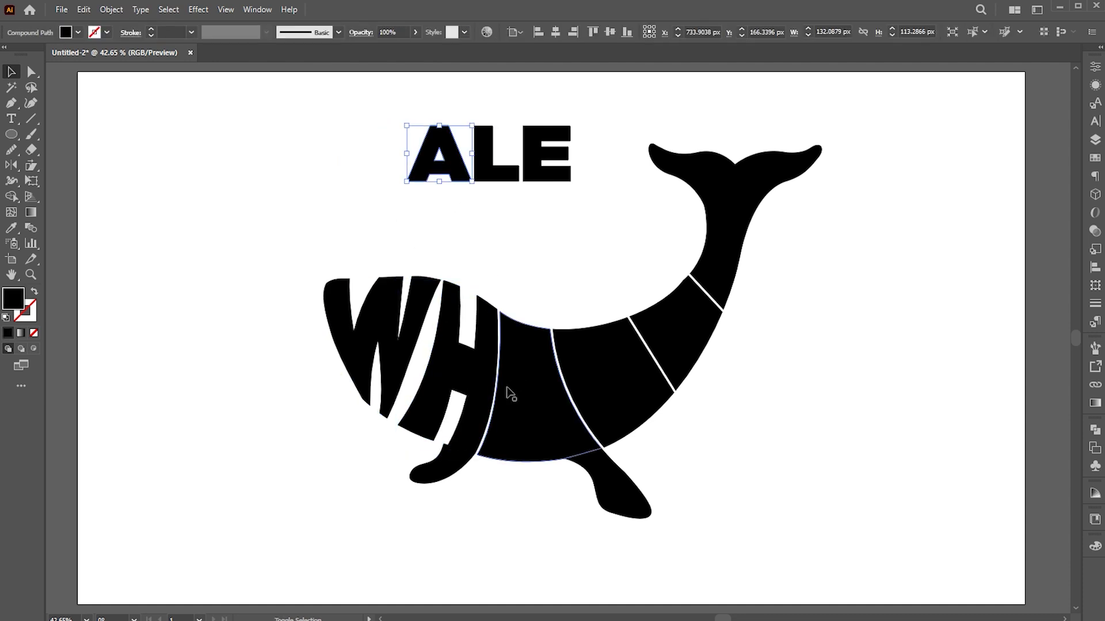
shift+click(518, 390)
key(ctrl+alt+c)
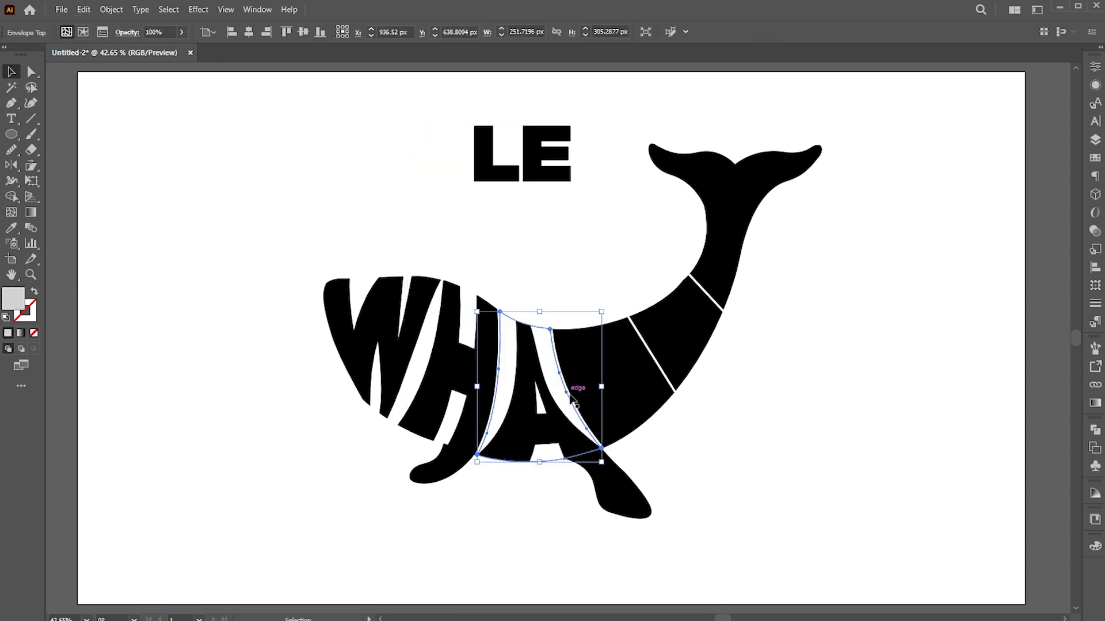
Warp the letter L into the body piece behind the A using Make with Top Object.
click(606, 398)
click(498, 170)
shift+click(592, 387)
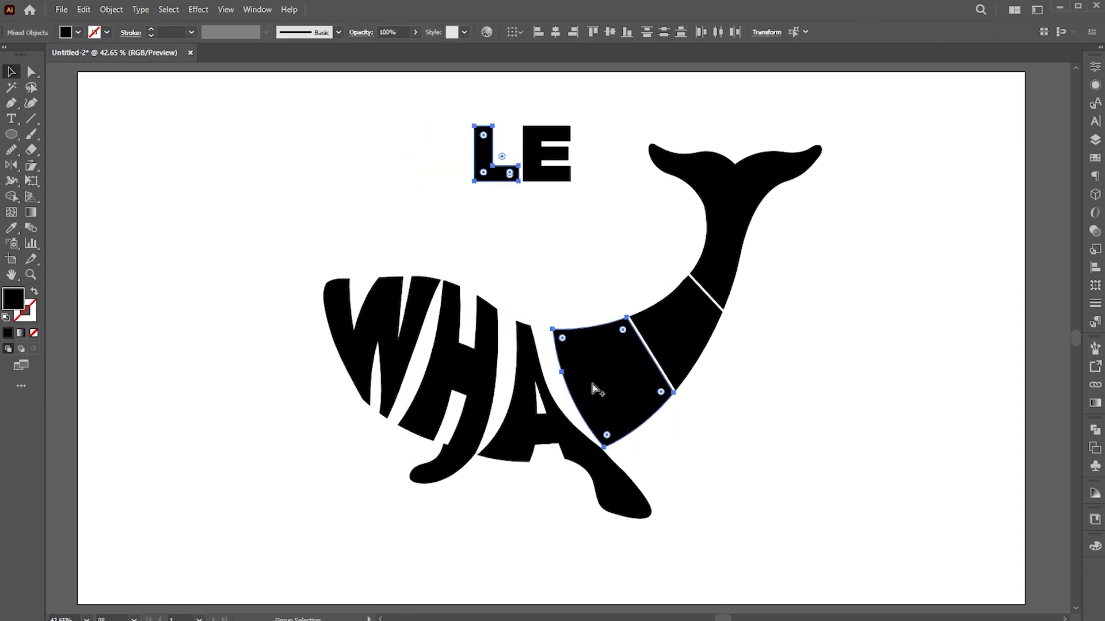
key(ctrl+alt+c)
Warp the letter E into the last body piece before the tail using Make with Top Object, leaving nothing selected.
click(570, 177)
shift+click(667, 345)
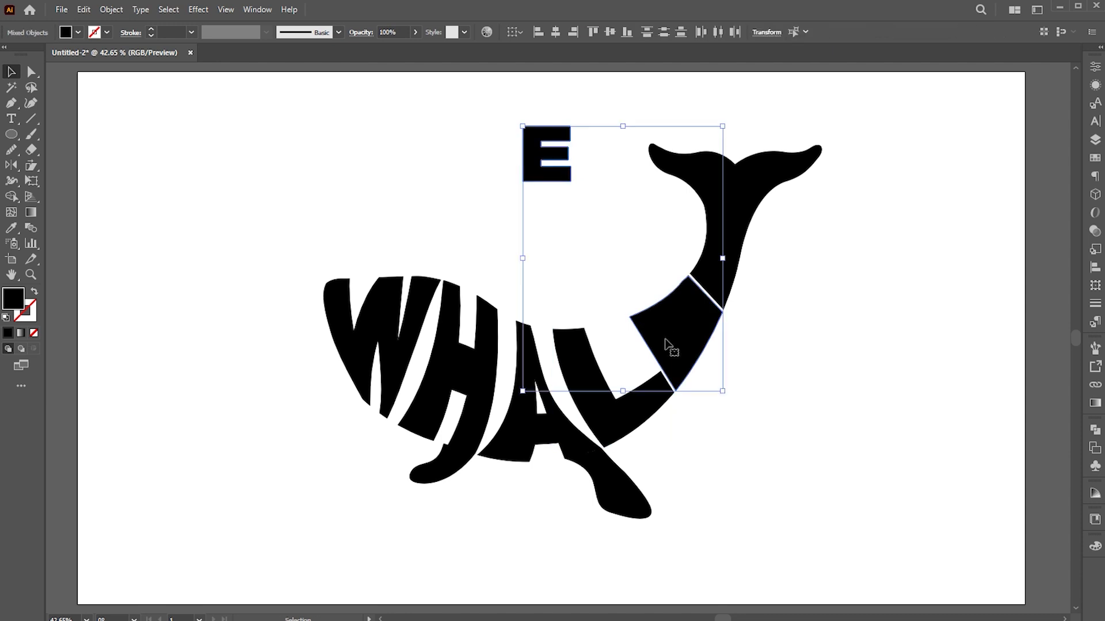
key(ctrl+alt+c)
click(816, 364)
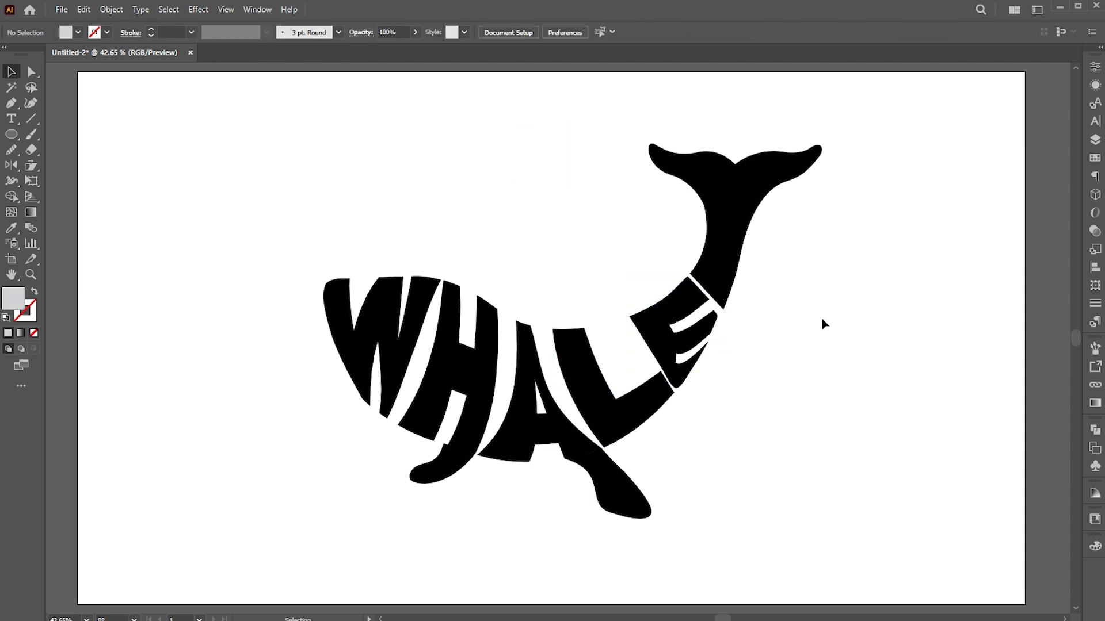
Select the whole whale and expand the envelopes with Object and Fill enabled, leaving the artwork deselected.
drag(499, 357, 299, 437)
click(101, 12)
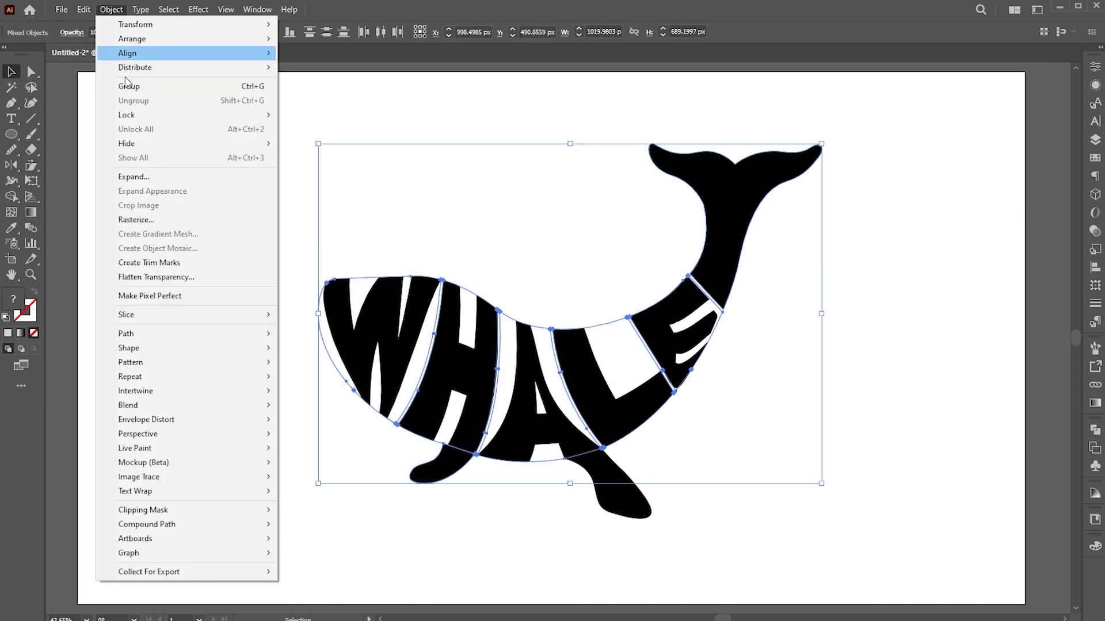
click(145, 178)
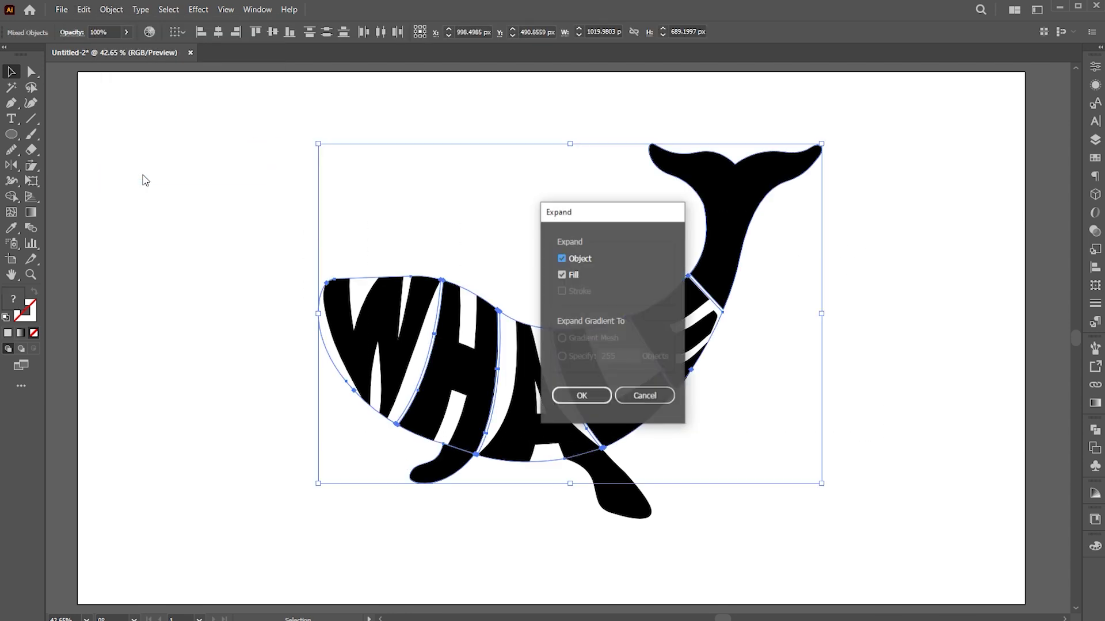
click(599, 401)
click(775, 439)
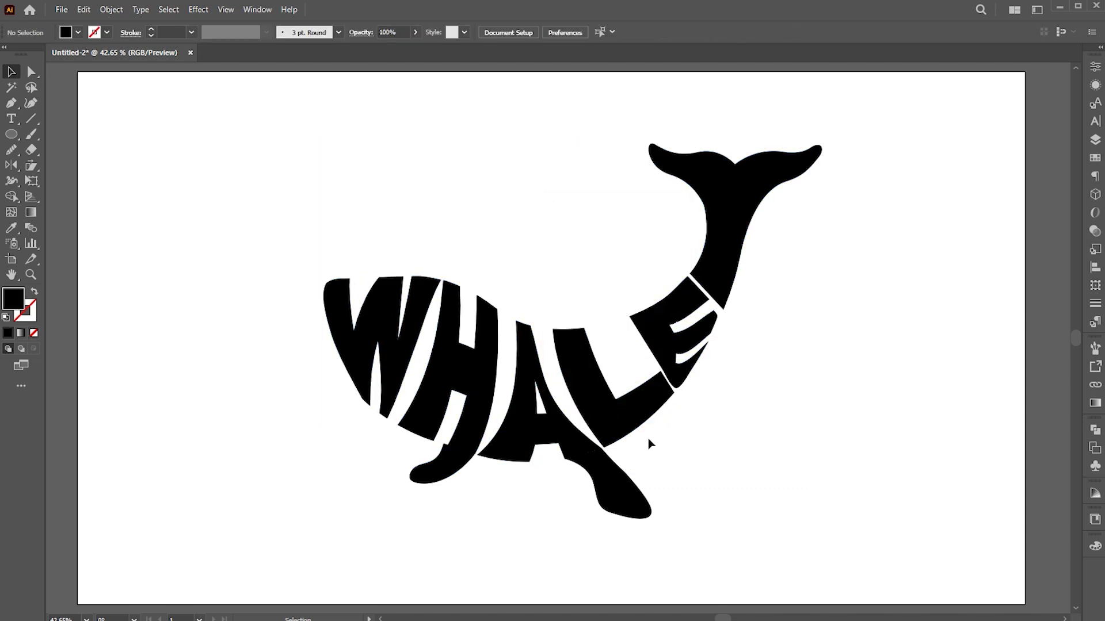
Smooth the W's right edge along the H by shifting its bottom anchor outward, removing the mid-edge anchor and adjusting the curve handles.
key(z)
drag(365, 365, 449, 315)
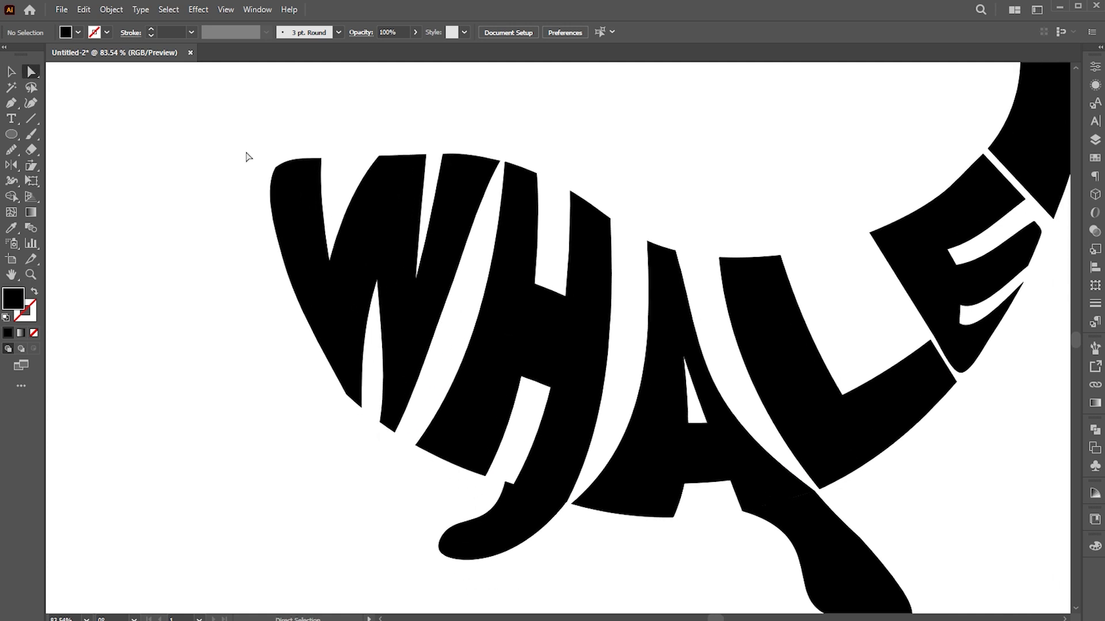
click(482, 206)
drag(400, 432, 408, 436)
drag(447, 297, 451, 294)
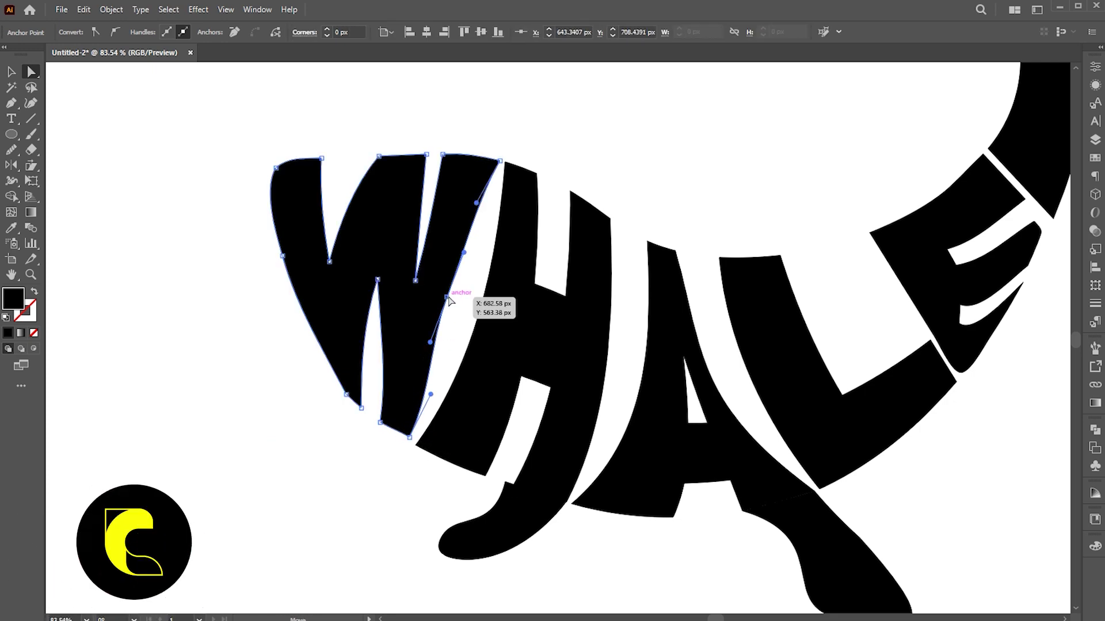
click(447, 297)
drag(480, 201, 477, 331)
scroll(432, 426, up, 5)
drag(477, 449, 473, 458)
Narrow the gap between the W's first two strokes by moving the facing top corners and reshaping the curve.
drag(365, 282, 353, 232)
drag(305, 154, 359, 150)
drag(356, 210, 391, 153)
click(345, 118)
Round the W's outer upper corner to form the whale's nose.
click(270, 195)
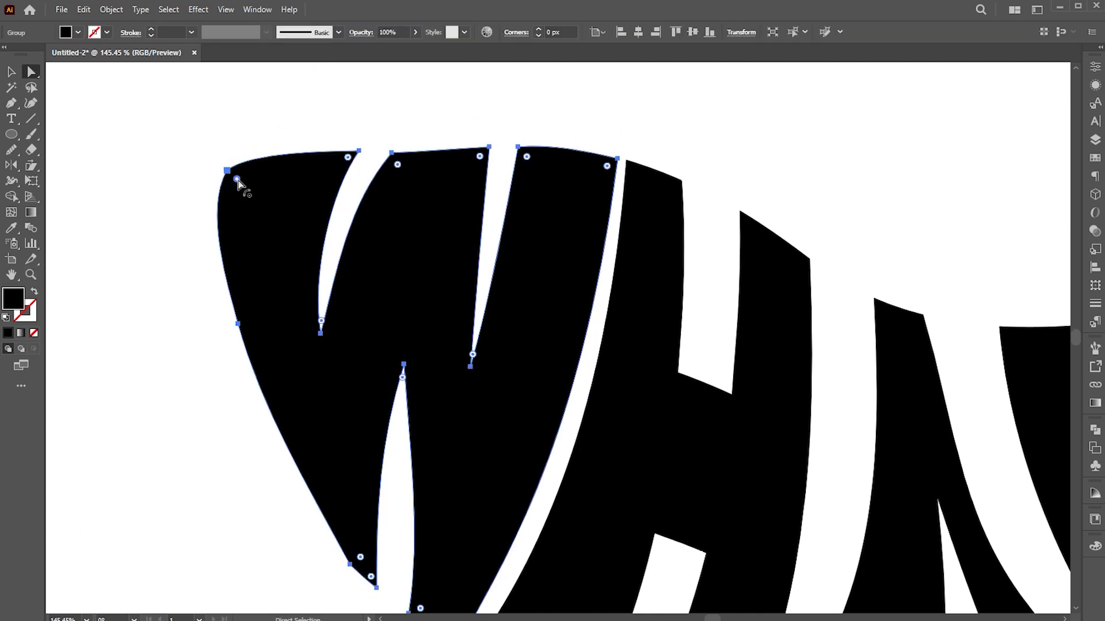
drag(237, 180, 250, 193)
click(357, 109)
Move the H's upper-left anchor so its left edge runs evenly alongside the W.
scroll(712, 284, down, 4)
drag(729, 350, 558, 275)
drag(558, 274, 583, 275)
drag(481, 110, 485, 111)
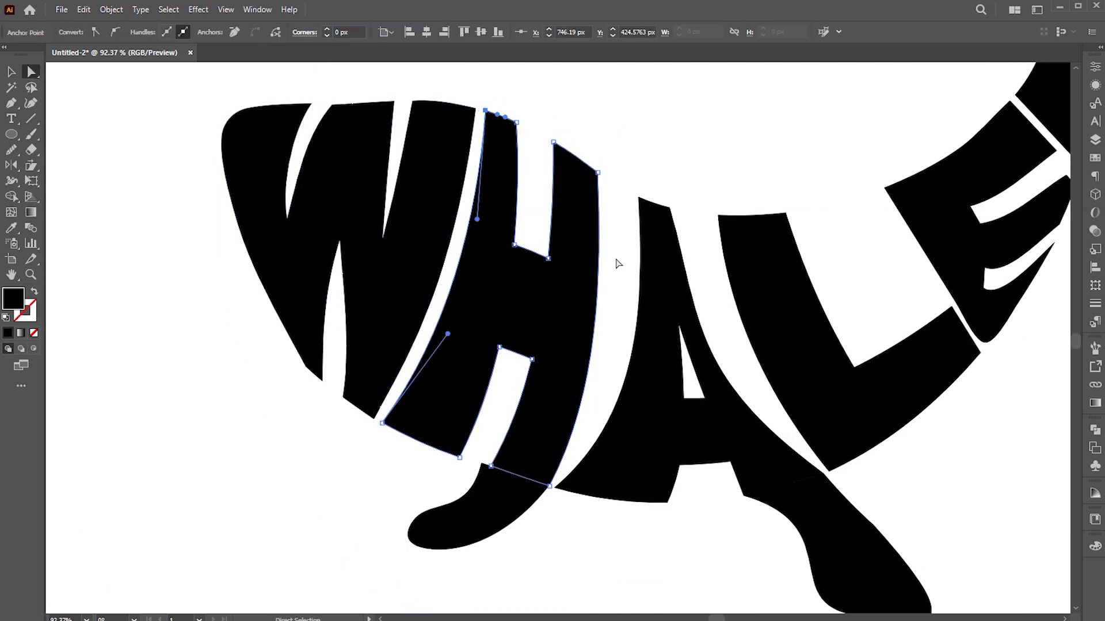
drag(618, 264, 603, 256)
Narrow the gap between the H and A by moving their facing top corners, and bring the A's right edge closer to the L.
drag(582, 165, 610, 184)
drag(626, 407, 608, 390)
drag(655, 201, 670, 206)
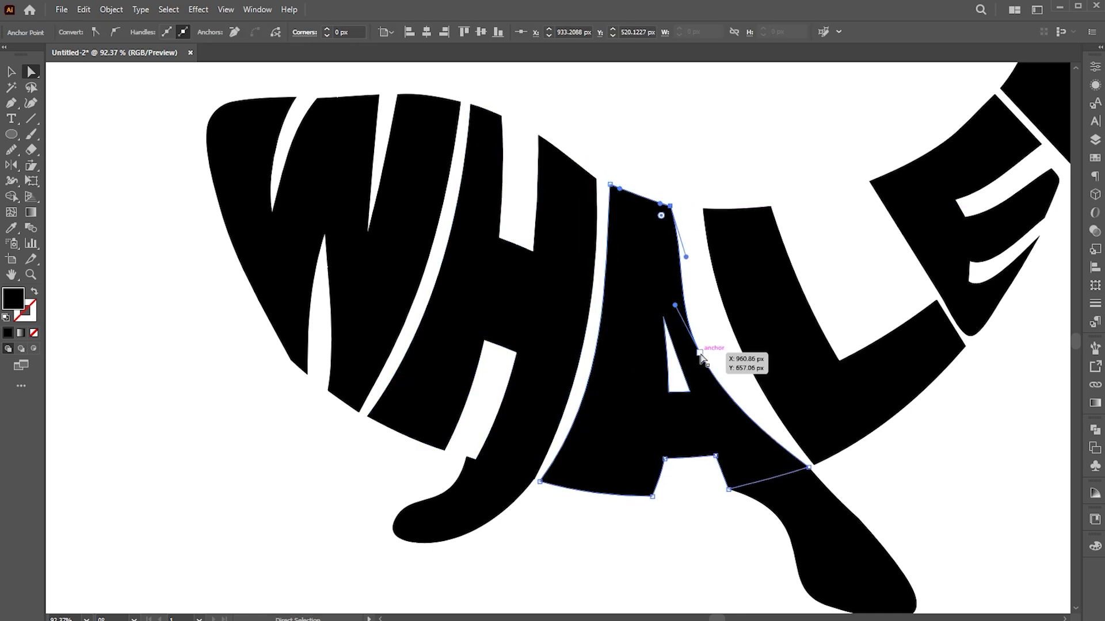
drag(700, 355, 798, 462)
Reshape the front flipper by raising its inner corner into the H's leg and adjusting the anchors at its tip.
click(486, 473)
drag(466, 456, 493, 424)
drag(396, 516, 431, 493)
click(425, 543)
drag(429, 530, 447, 498)
click(490, 466)
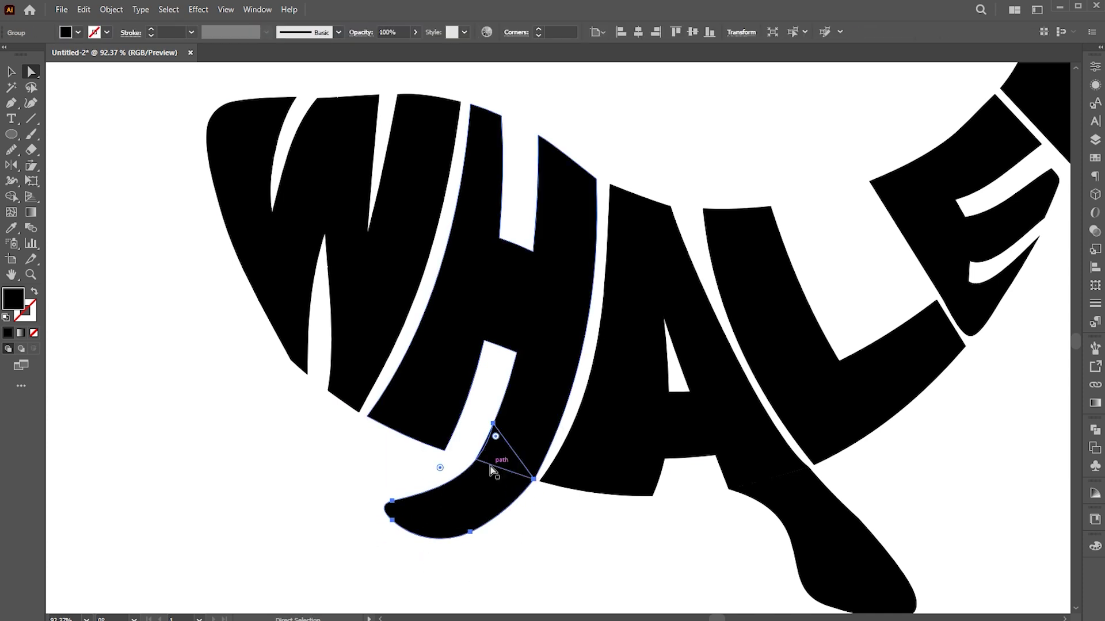
Refine the front flipper's joint anchors and outer edge so the flipper flows into the H's right leg.
click(493, 424)
click(534, 485)
drag(541, 489, 526, 506)
click(510, 508)
click(499, 505)
click(477, 524)
click(572, 507)
drag(606, 504, 549, 492)
click(679, 468)
click(683, 477)
Unite the front flipper with the H and the rear flipper with the A using Pathfinder.
key(v)
click(440, 472)
shift+click(489, 357)
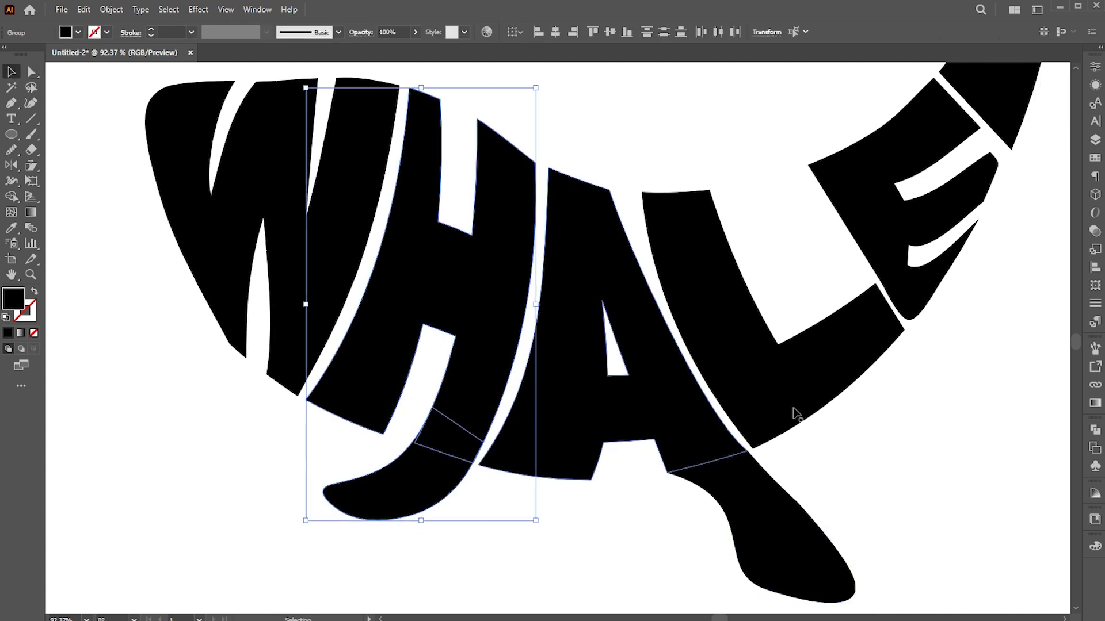
click(1095, 430)
click(943, 459)
click(700, 459)
shift+click(754, 512)
click(943, 459)
Clean up the inner joint between the A's leg and the rear flipper by removing surplus anchors and smoothing the curve.
key(a)
drag(653, 460, 694, 491)
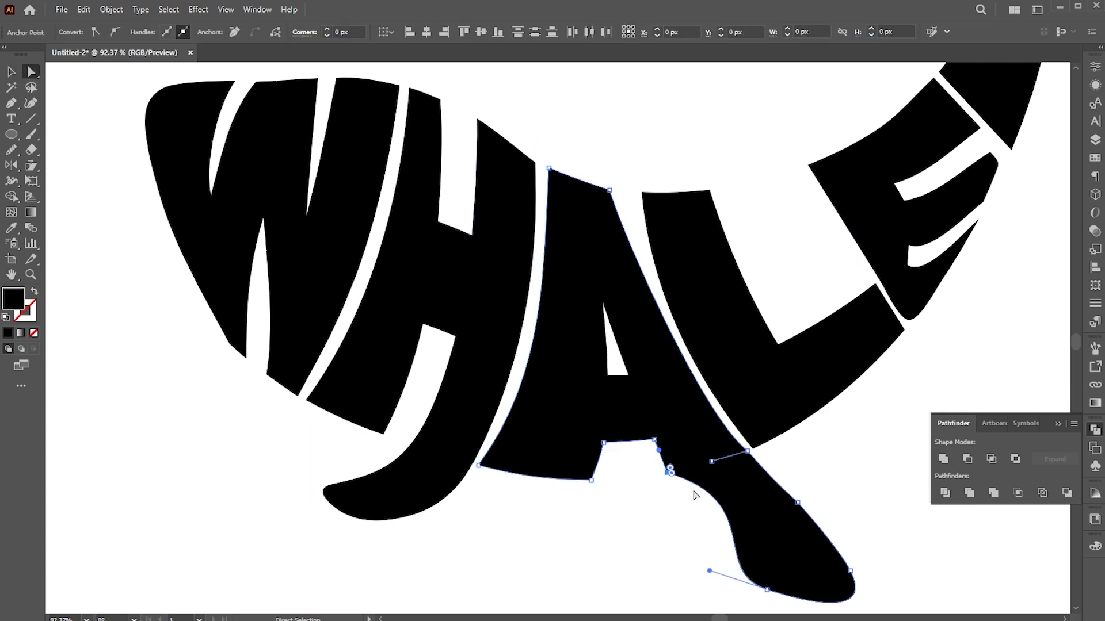
click(234, 32)
click(766, 589)
drag(710, 573, 687, 452)
key(ctrl+z)
key(p)
click(665, 465)
key(a)
click(674, 403)
click(234, 32)
Remove the surplus anchor where the A's outer edge meets the rear flipper.
key(v)
key(a)
click(712, 393)
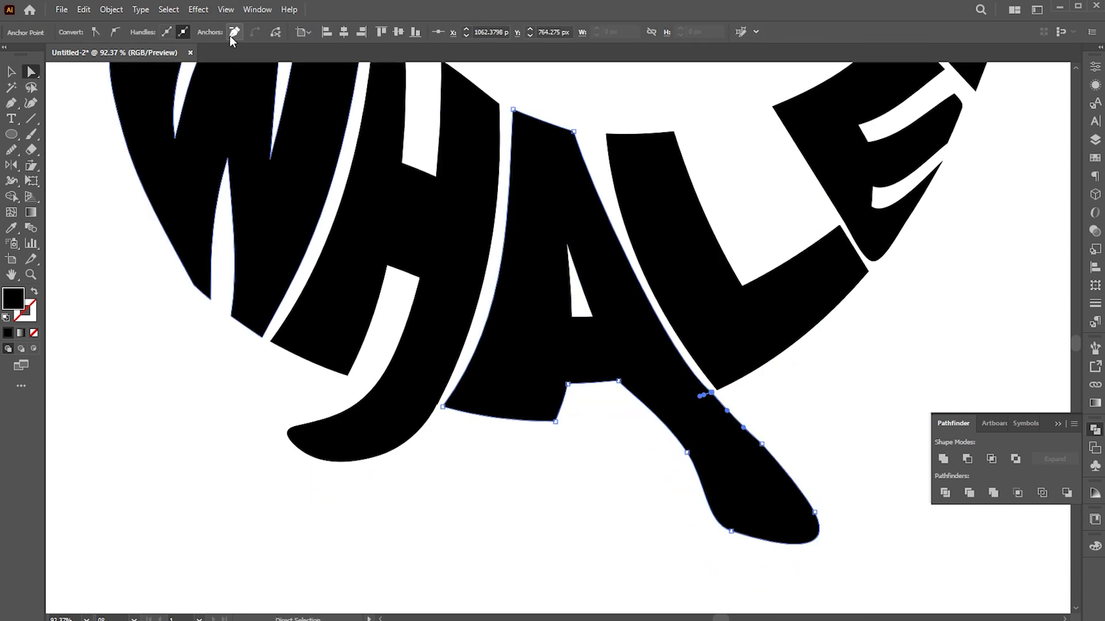
click(234, 32)
click(712, 393)
Move the A's top-right corner toward the L and bend the edge below it to follow the L's curve.
drag(719, 150, 700, 205)
click(555, 187)
drag(557, 187, 571, 187)
drag(585, 237, 569, 246)
key(p)
key(a)
Fine-tune the anchors of the rear flipper and its inner edge below the A's leg.
drag(742, 499, 737, 503)
drag(665, 416, 661, 421)
click(590, 157)
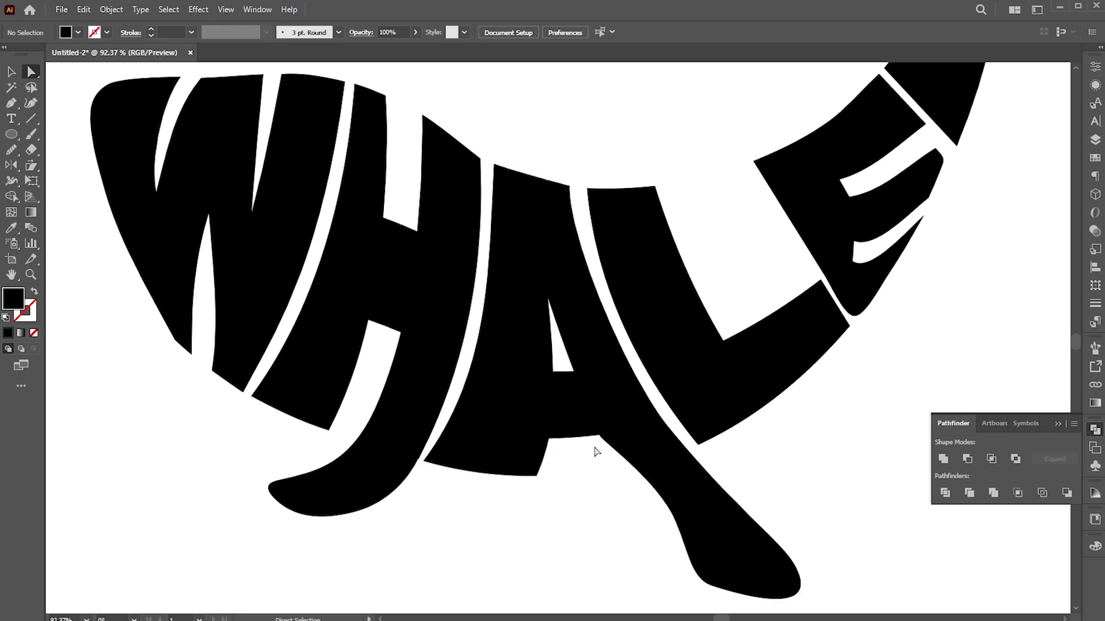
click(599, 436)
drag(668, 508, 661, 512)
Thicken the L by moving its inner corner and top-right corner outward.
click(797, 465)
drag(798, 465, 756, 474)
drag(677, 344, 730, 318)
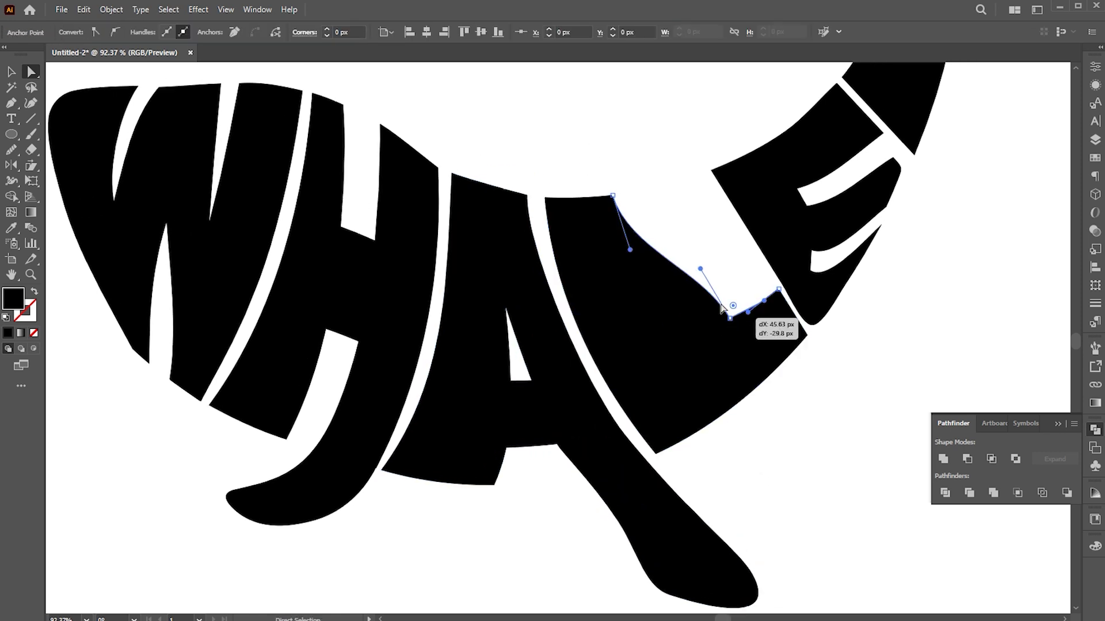
drag(613, 196, 666, 186)
Curve the A's top edge slightly inward to follow the whale's back, and check the end of the L's foot.
click(527, 195)
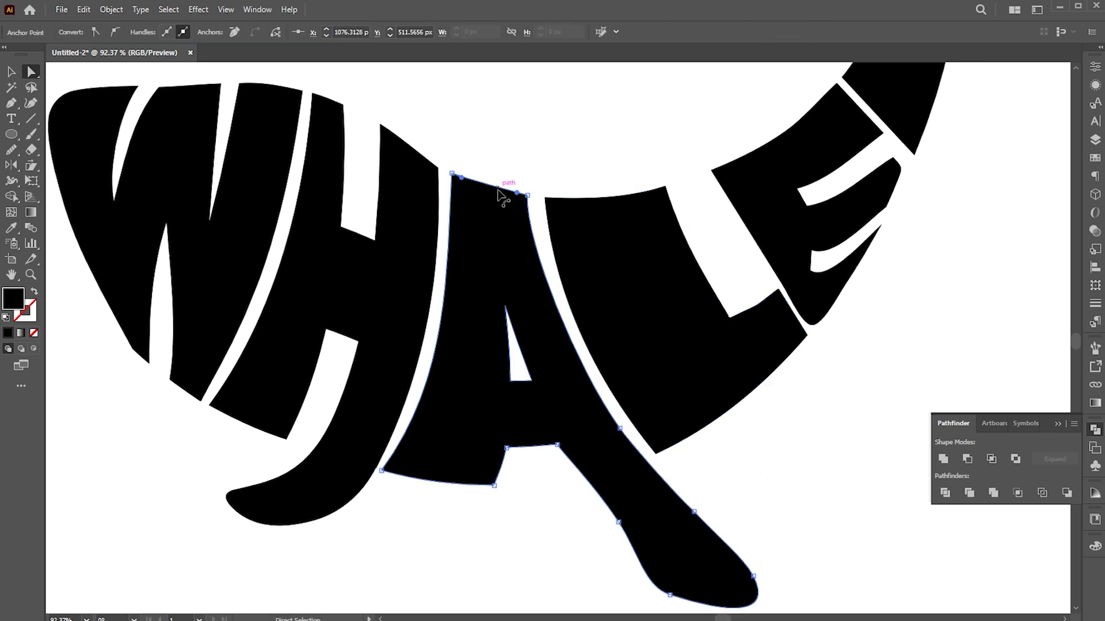
drag(499, 188, 501, 196)
key(v)
click(750, 332)
key(a)
click(778, 290)
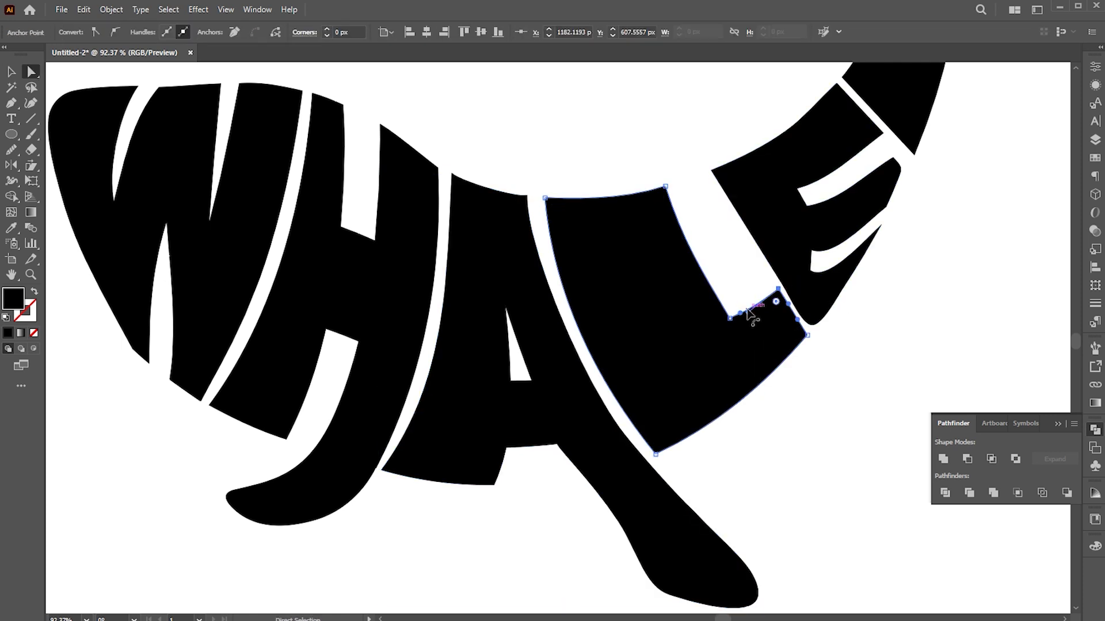
Reshape the gap between the E's upper and middle arms by repositioning its four corner anchors.
click(886, 244)
drag(886, 244, 693, 328)
key(v)
click(630, 291)
scroll(674, 204, up, 1)
key(a)
drag(698, 223, 676, 200)
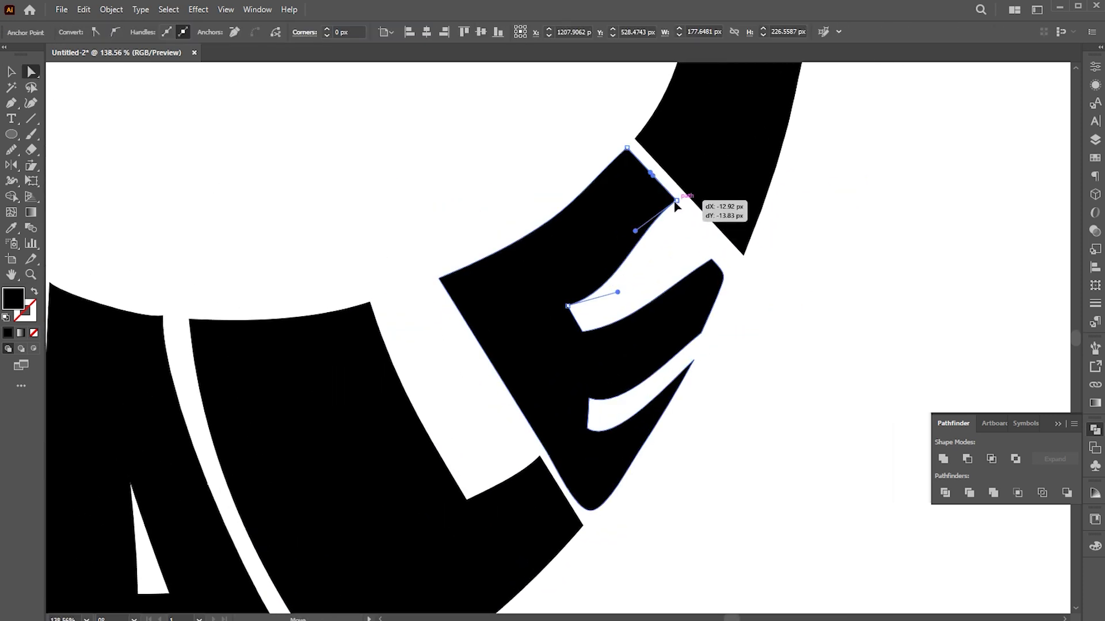
drag(568, 306, 546, 294)
drag(712, 261, 692, 224)
drag(582, 331, 608, 292)
Simplify the end of the E's middle arm by removing an extra anchor and making the outer one a raised corner point.
click(718, 294)
click(701, 333)
click(234, 32)
drag(718, 295, 714, 254)
click(98, 33)
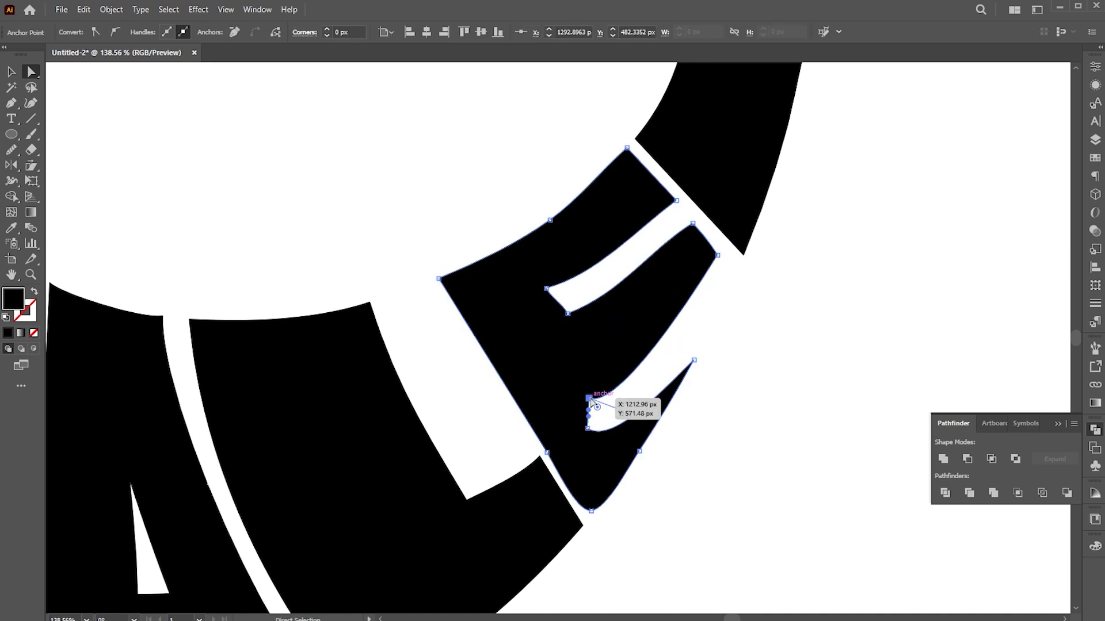
Move the inner corners of the gap between the E's middle and lower arms.
drag(589, 399, 591, 362)
drag(588, 428, 623, 398)
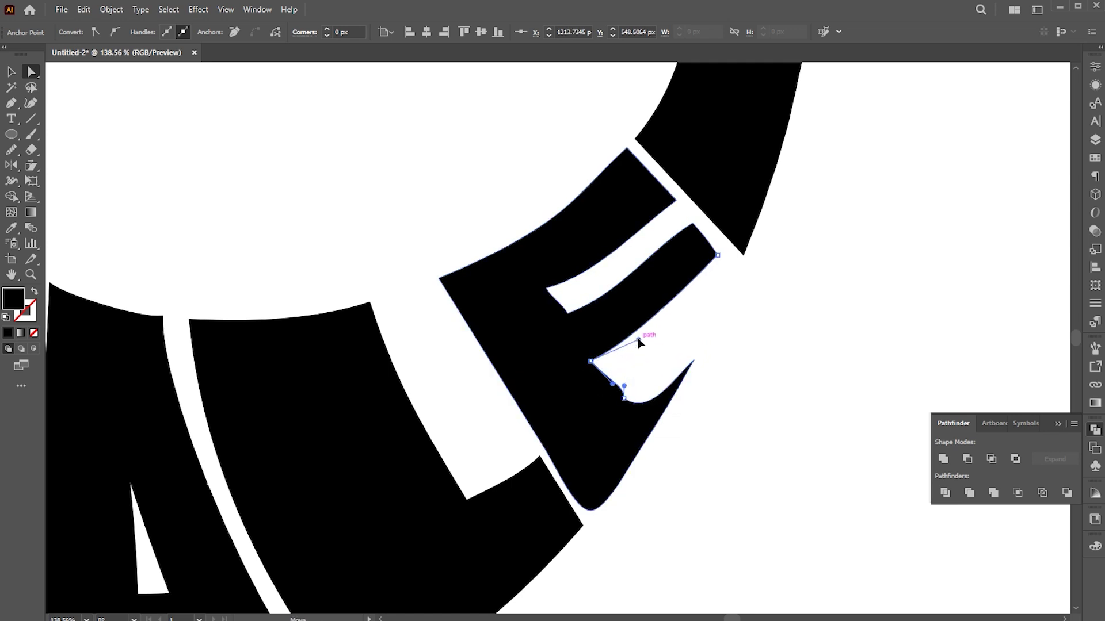
drag(567, 318, 566, 319)
Stretch the tip of the E's lower arm up into the tail and add an anchor to shape its inner edge.
drag(697, 367, 765, 199)
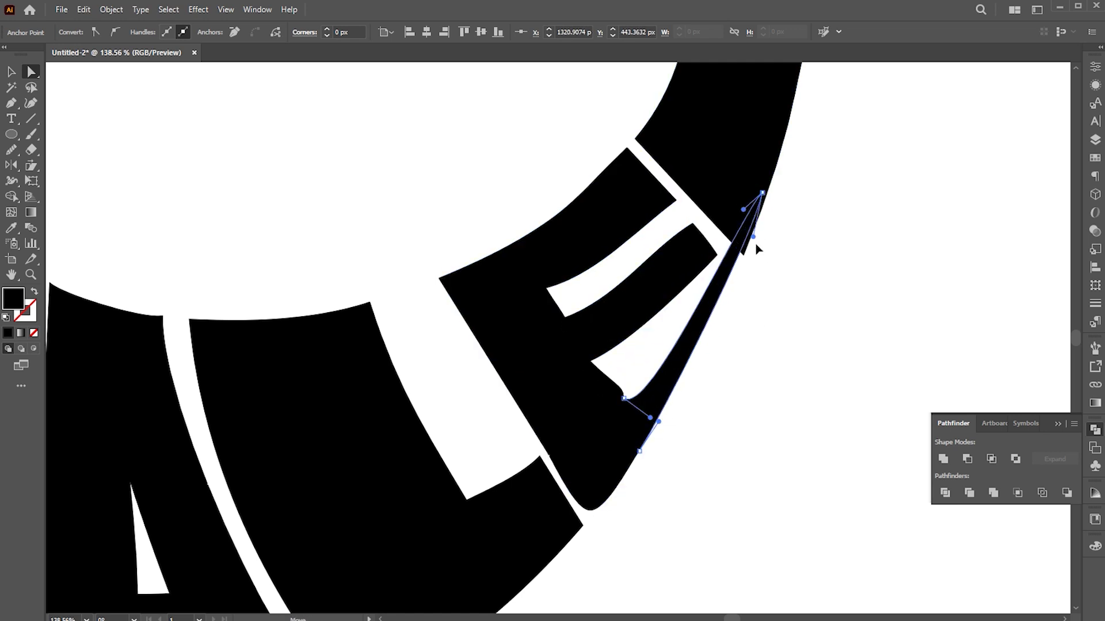
key(p)
click(729, 249)
key(a)
drag(729, 249, 741, 227)
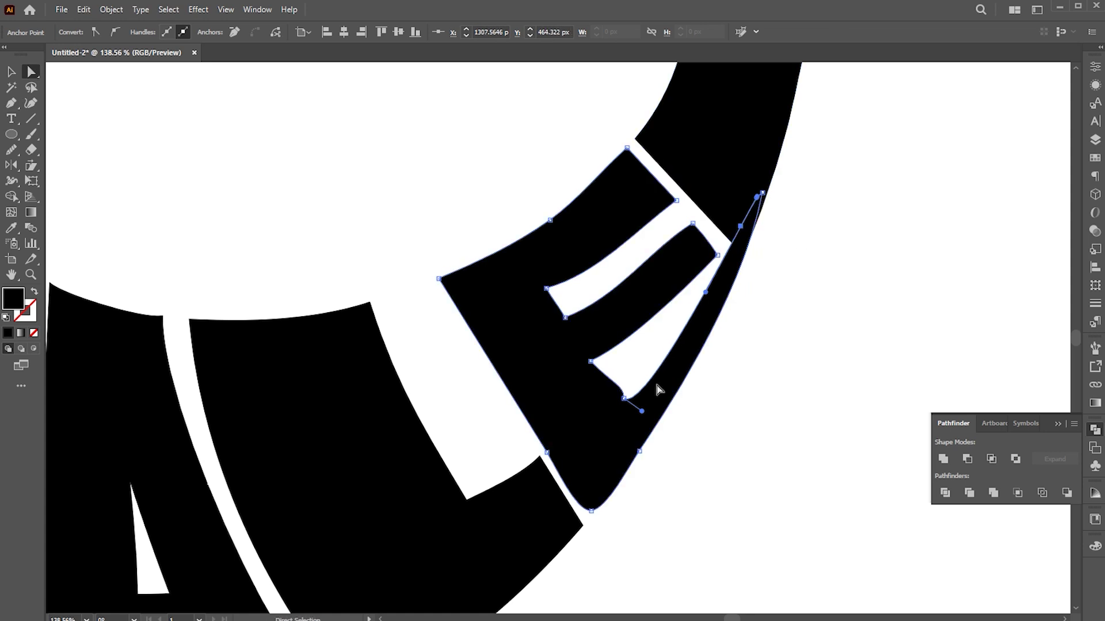
Sharpen the inner corners of the E's gaps and shift the middle arm's end corners slightly inward.
click(624, 398)
drag(623, 387, 615, 391)
drag(692, 223, 687, 216)
drag(717, 255, 710, 244)
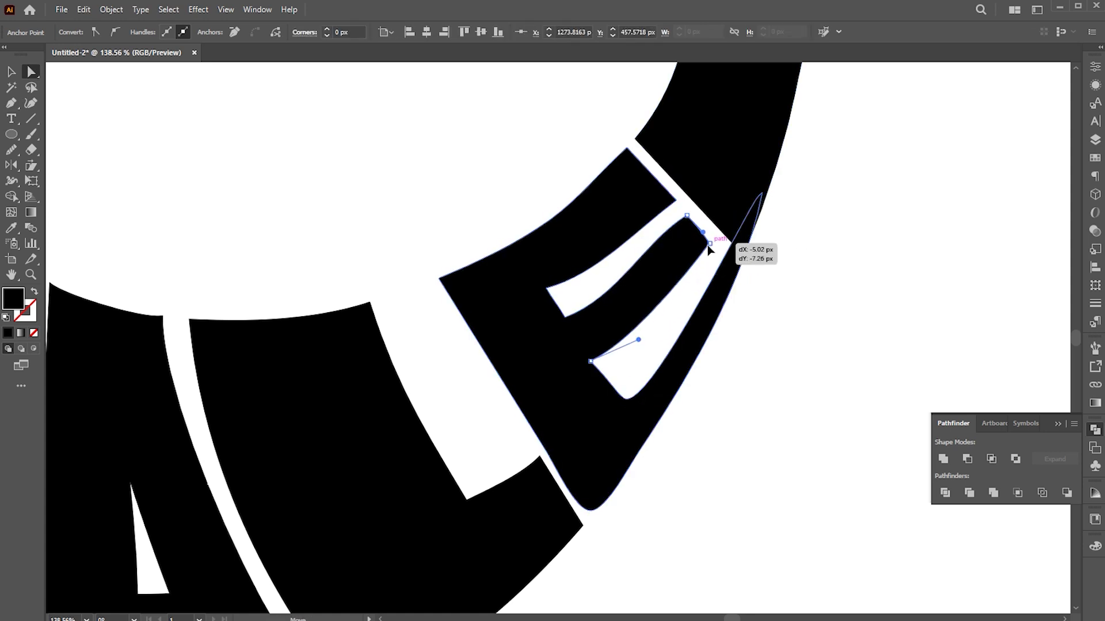
drag(546, 288, 549, 293)
click(565, 318)
drag(620, 397, 617, 394)
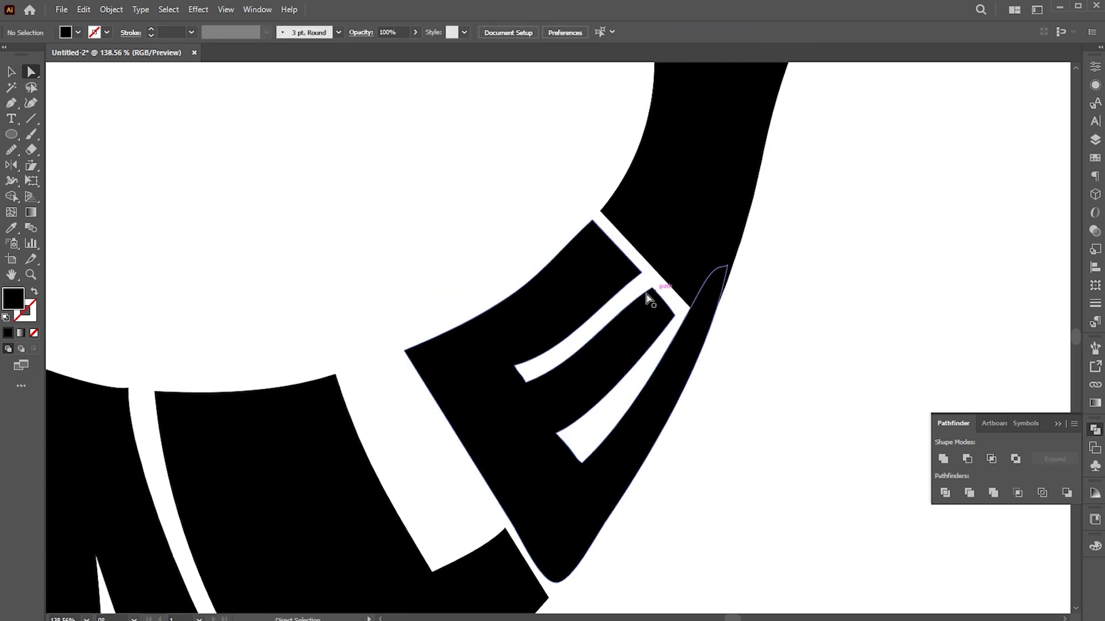
Refine the E's upper arm by adjusting its lower corner and edge curve, and reposition the lower gap's inner corner.
scroll(646, 294, up, 4)
click(686, 281)
drag(606, 330, 636, 332)
drag(666, 252, 658, 242)
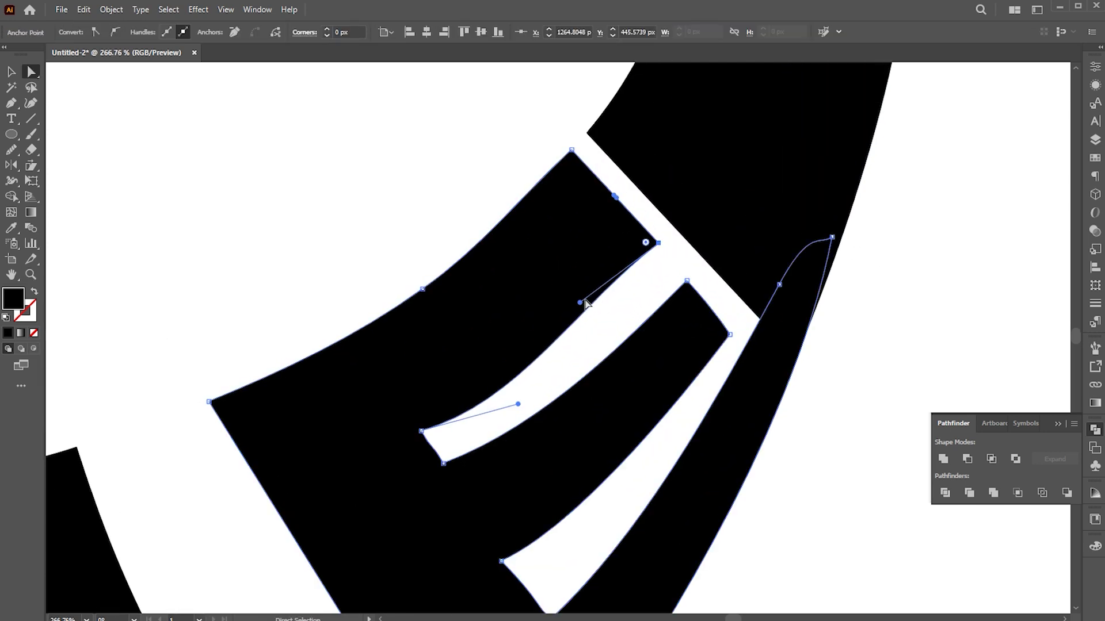
drag(586, 305, 680, 275)
drag(501, 561, 507, 391)
drag(507, 391, 501, 378)
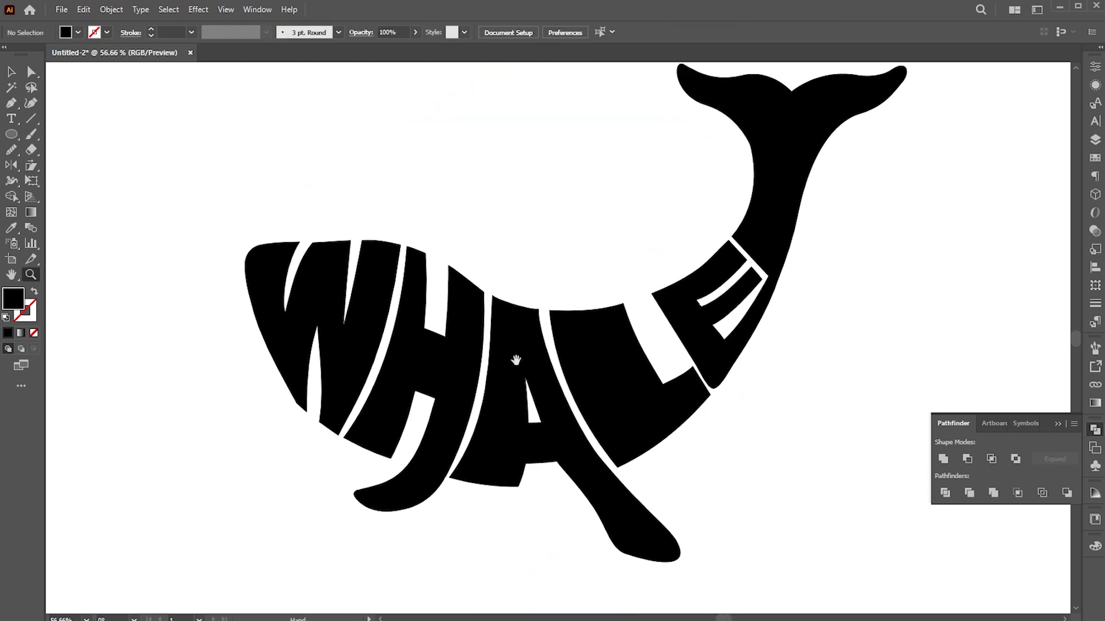
Select all the letters and the tail and unite them with Pathfinder.
drag(280, 469, 277, 471)
click(943, 459)
key(z)
drag(304, 289, 364, 289)
key(a)
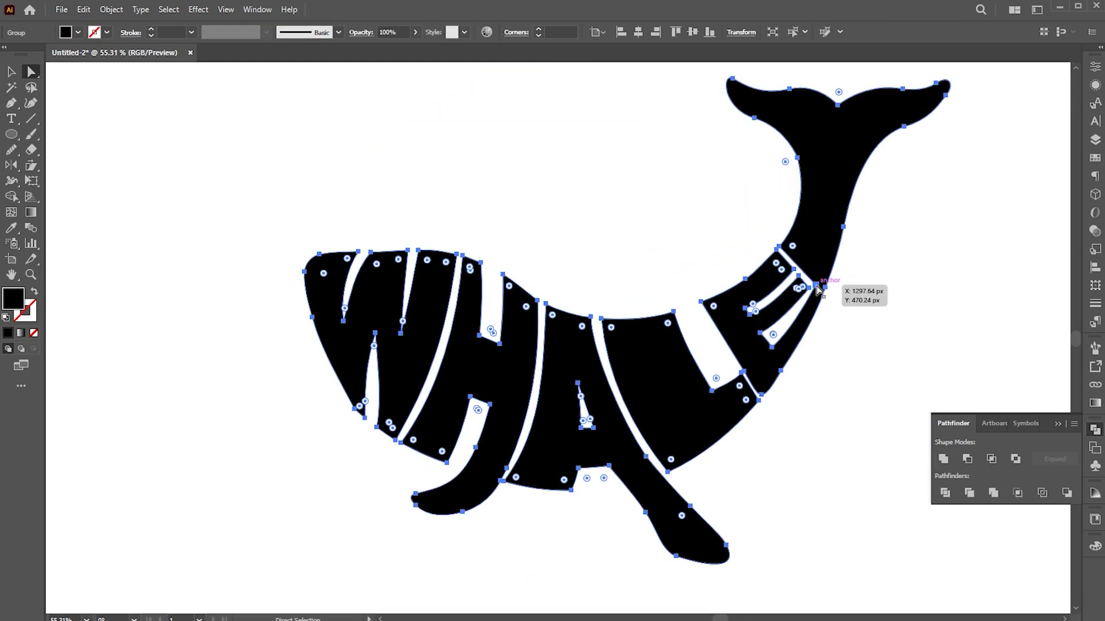
Round the sharp inner corner where the tail meets the E's lower arm and clear the selection.
click(815, 285)
key(z)
drag(782, 286, 919, 296)
key(a)
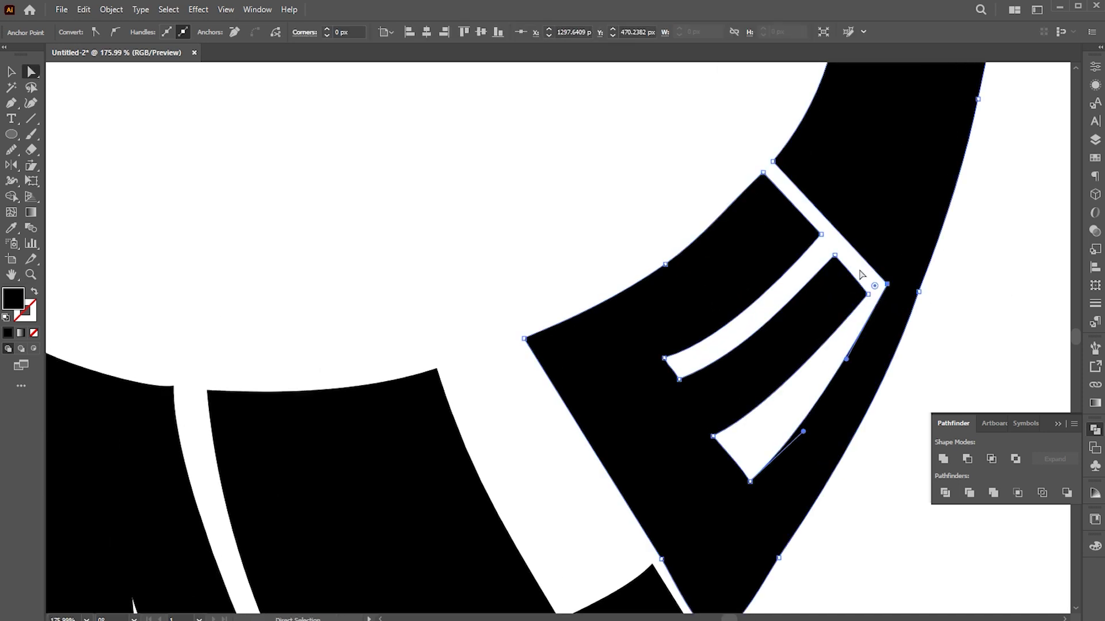
click(858, 272)
click(889, 285)
drag(875, 286, 837, 292)
key(ctrl+shift+a)
Widen the A's fin-shaped leg by shifting the three anchors along its inner edge slightly to the left, and clear the selection.
key(z)
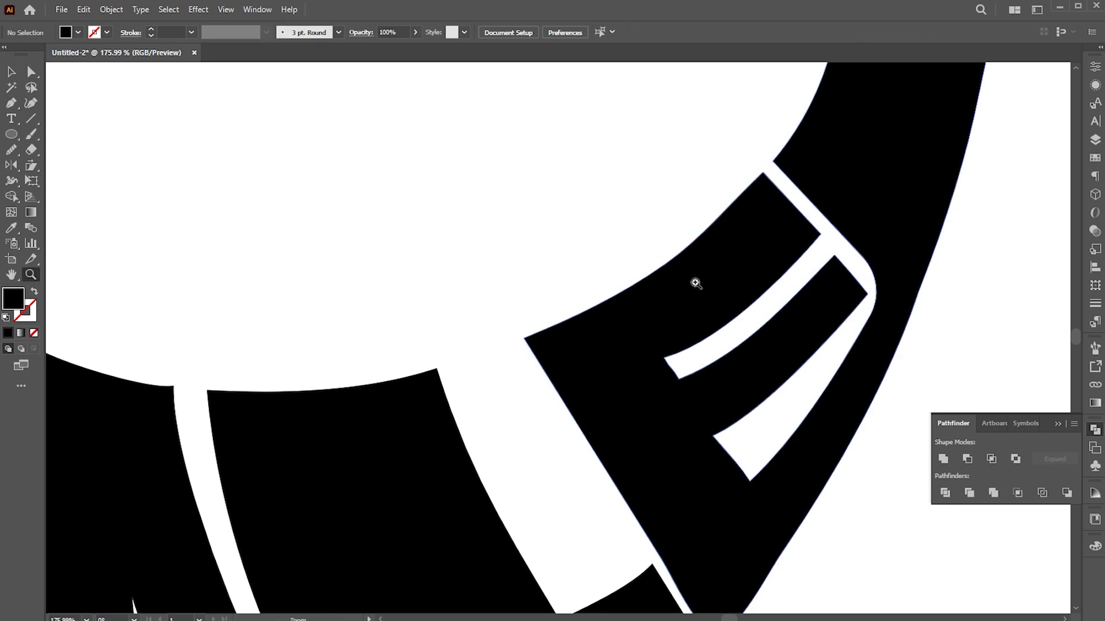
drag(731, 266, 603, 286)
key(a)
click(583, 311)
drag(599, 424, 666, 385)
shift+click(705, 475)
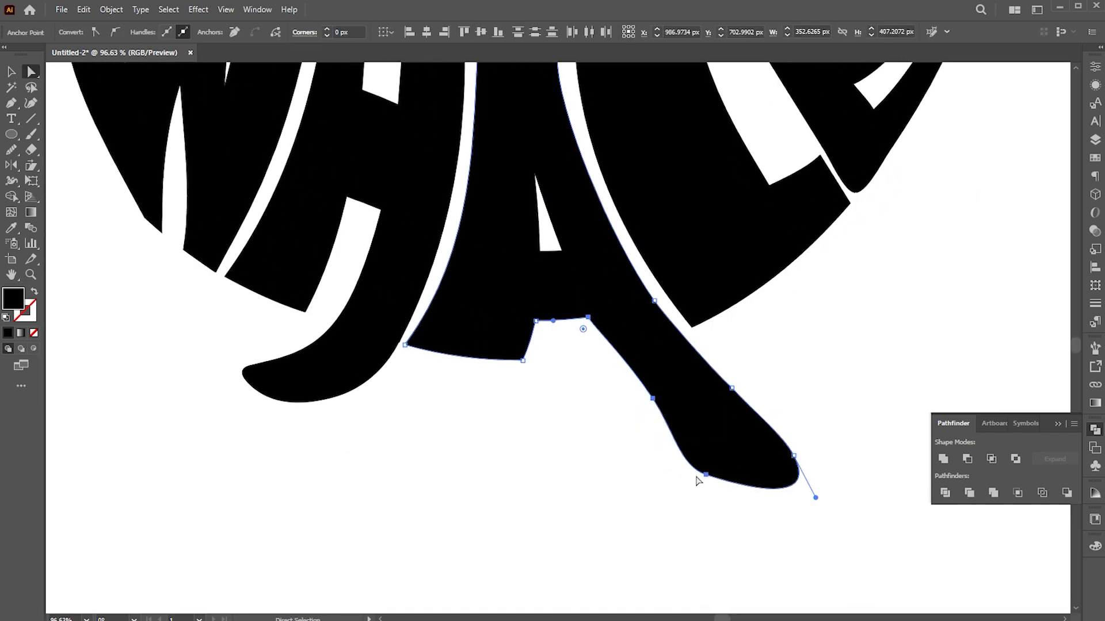
drag(706, 475, 693, 476)
key(ctrl+shift+a)
Thin the A's crossbar by raising its lower edge, adjust the lower corners of the counter slightly, and clear the selection.
drag(517, 306, 495, 411)
key(z)
key(a)
drag(495, 411, 526, 389)
drag(584, 432, 527, 393)
drag(530, 328, 518, 331)
drag(563, 328, 561, 323)
key(ctrl+shift+a)
Narrow the H's upper gap by moving the top corner of its left stem to the right, and clear the selection.
key(z)
drag(601, 358, 413, 331)
drag(525, 366, 714, 382)
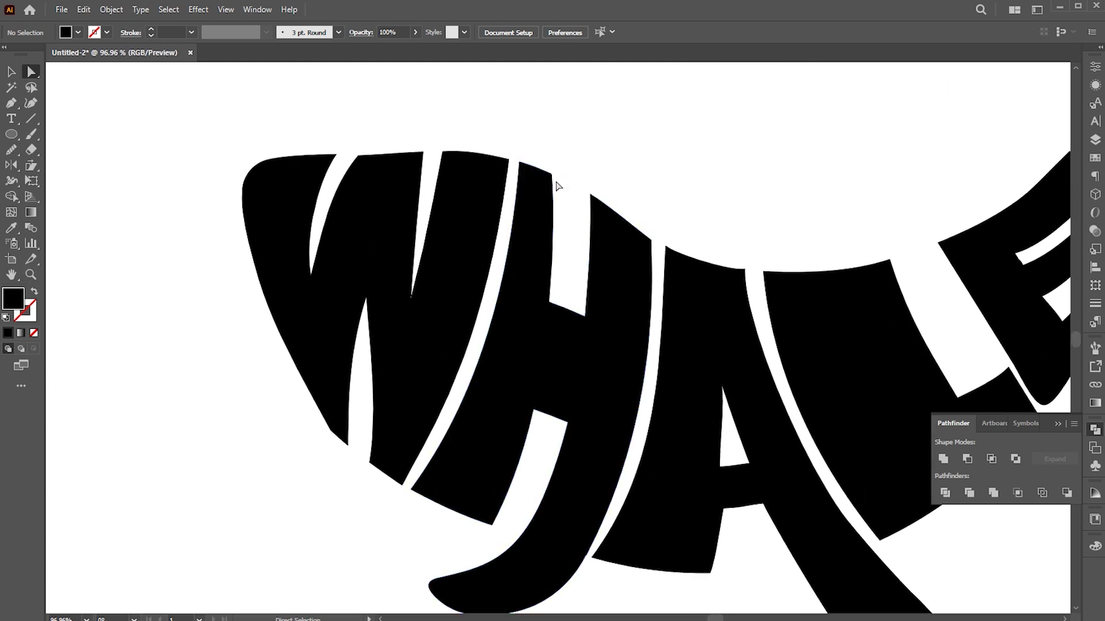
drag(552, 175, 571, 183)
drag(534, 410, 483, 388)
key(v)
click(535, 478)
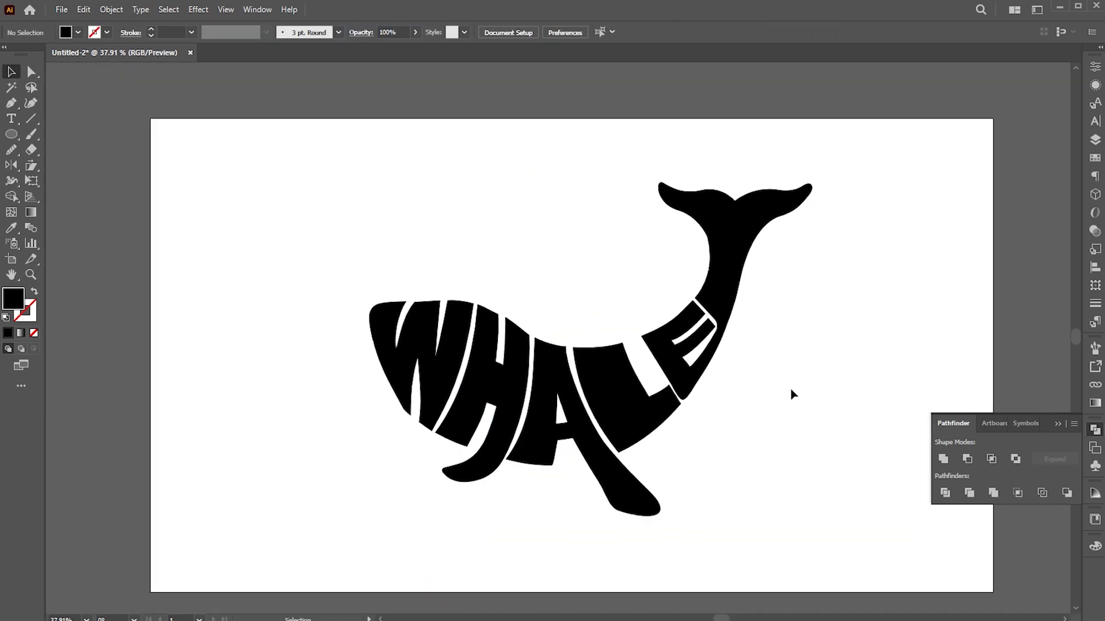
Collapse the Pathfinder panel and frame the whole whale lettering for a final look.
drag(796, 385, 762, 353)
click(1058, 423)
drag(685, 345, 729, 345)
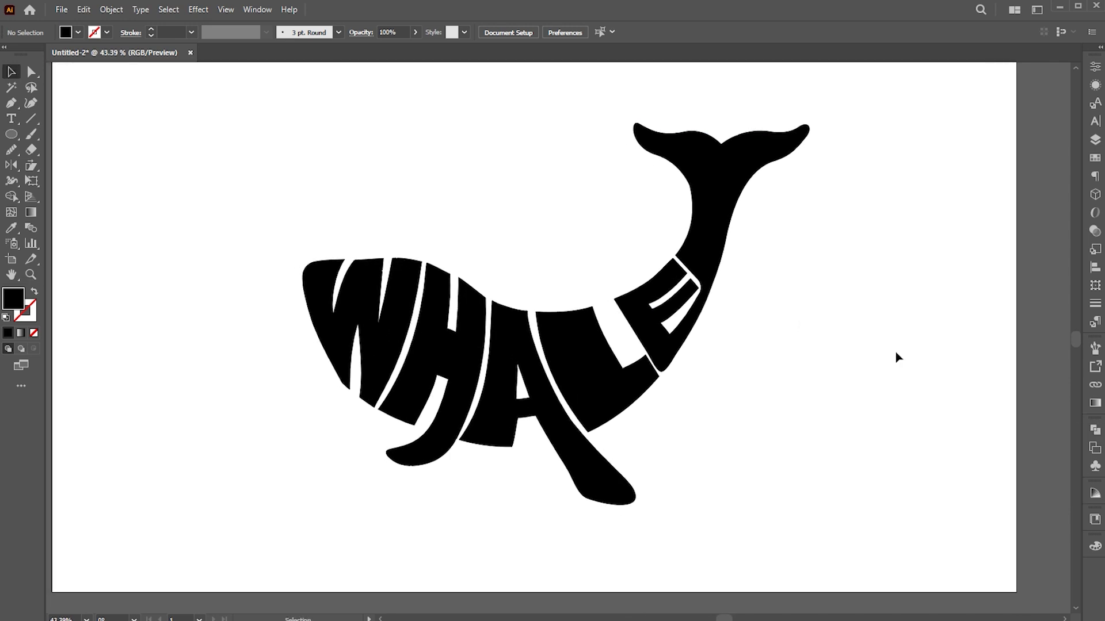